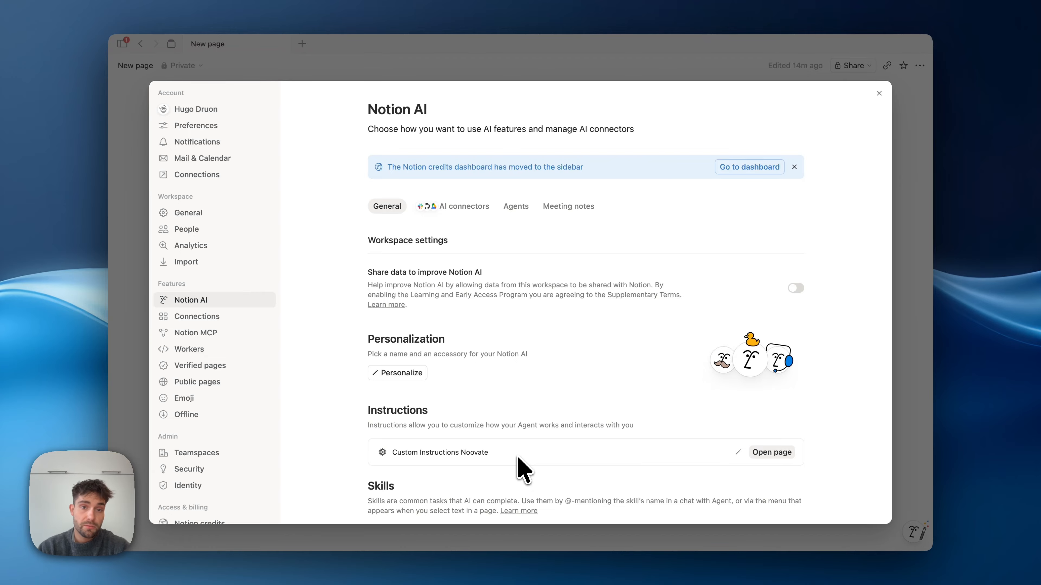
Step: Create a new skill page from the Skills section of the Notion AI settings and look over its template
scroll(518, 458, "down", 5)
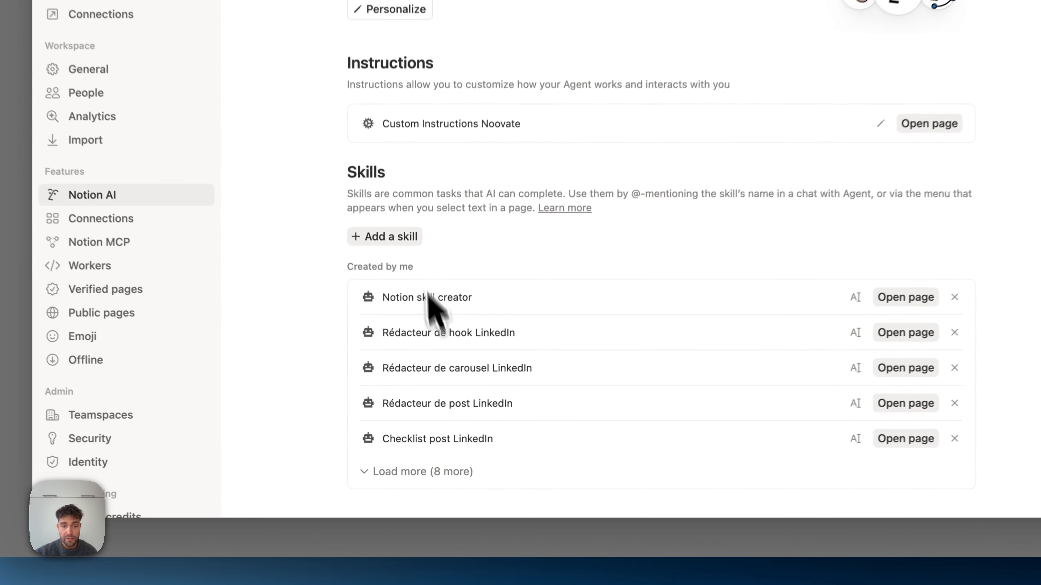
left_click(391, 233)
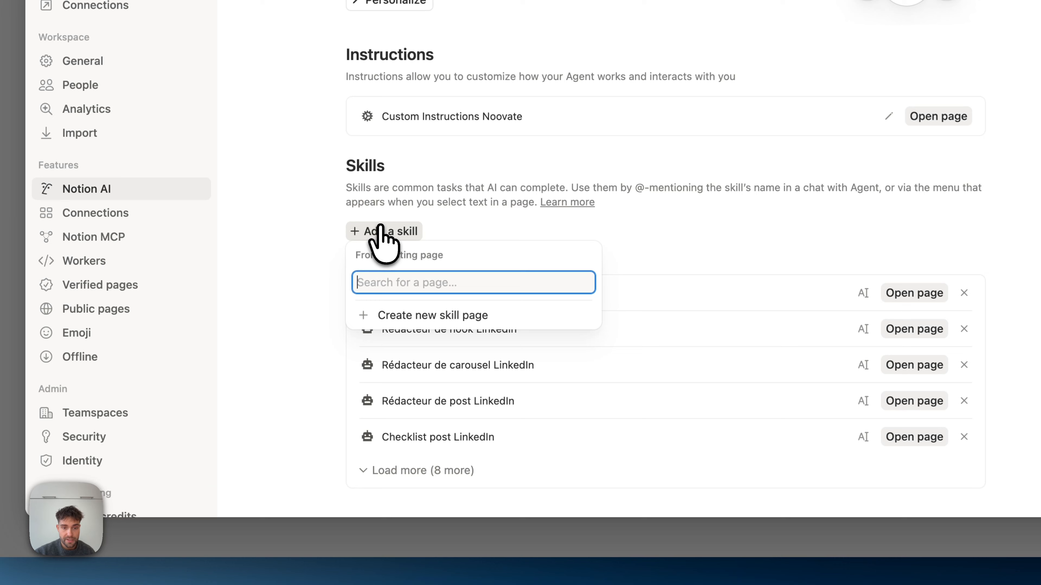
left_click(383, 316)
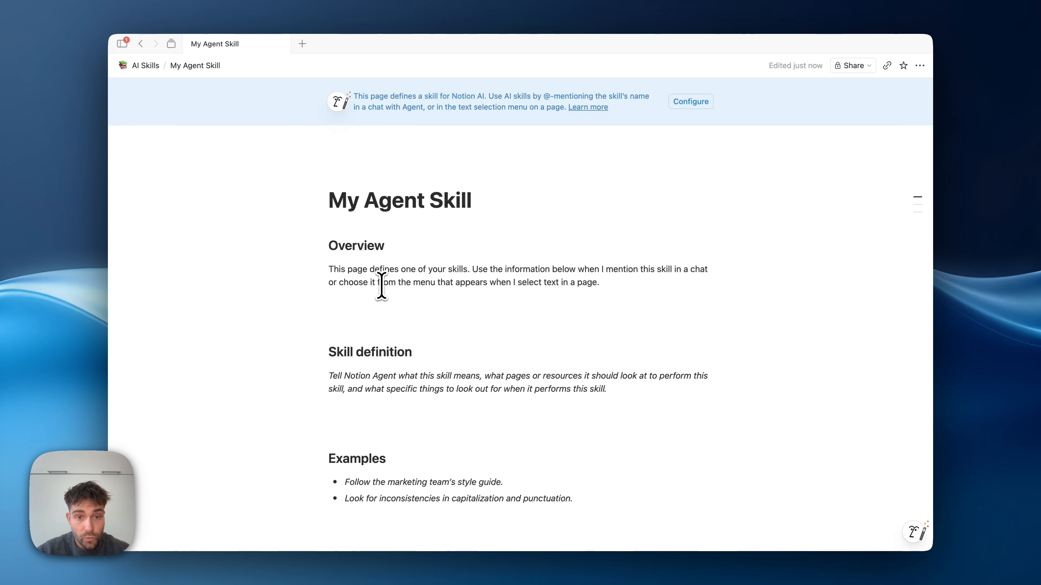
left_click(380, 283)
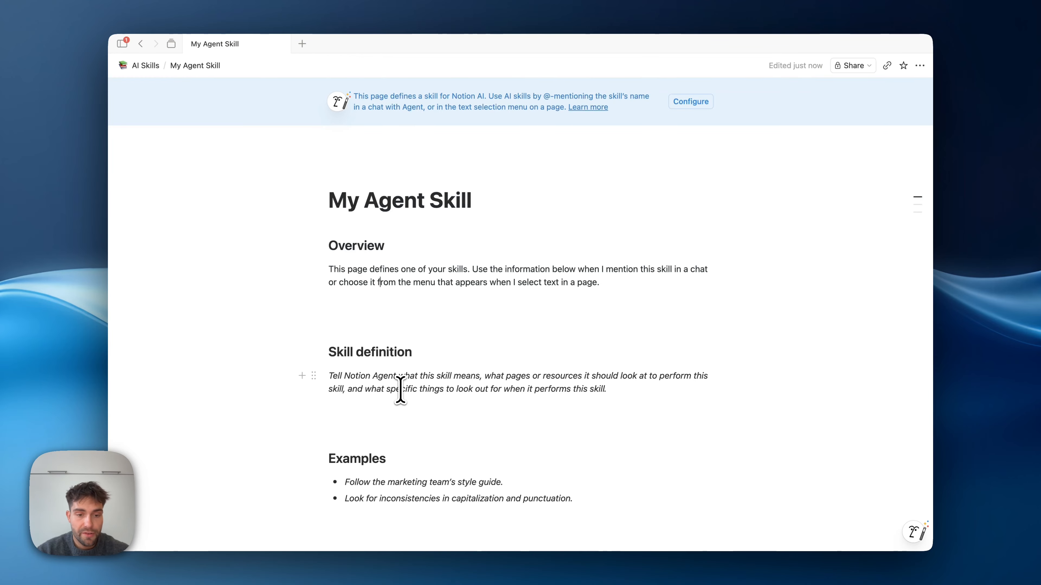
scroll(400, 389, "down", 5)
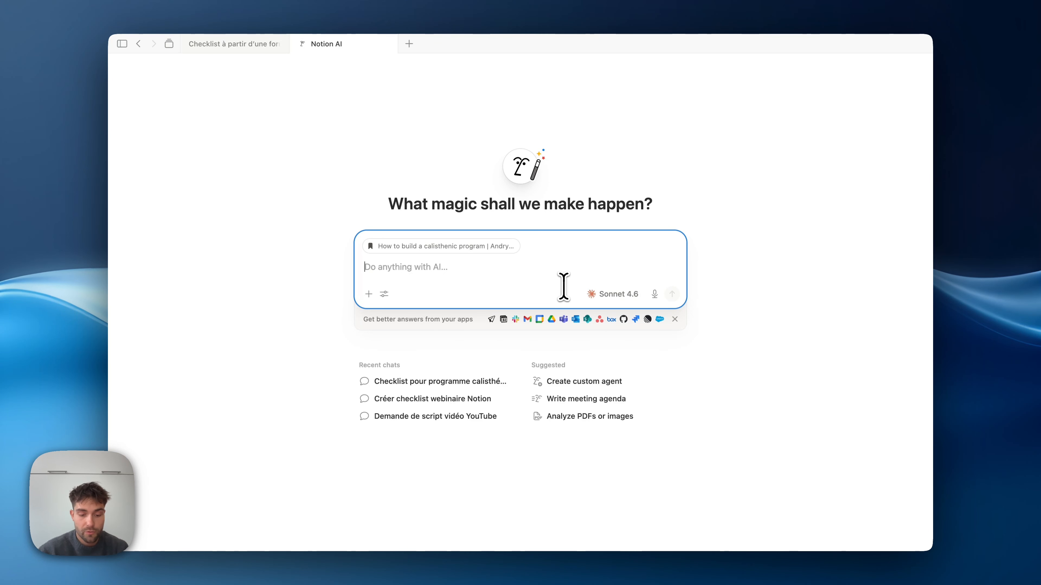
Step: Start an AI prompt mentioning the skill "Checklist à partir d'une formation" with the request "crée moi une nouvelle page à partir de cette formation"
type("@check")
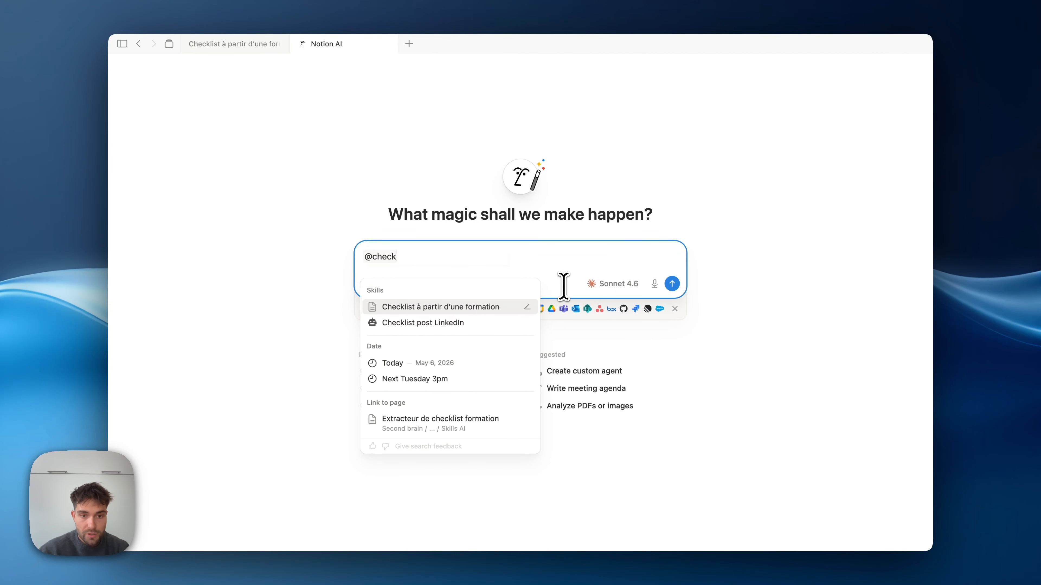
key("Return")
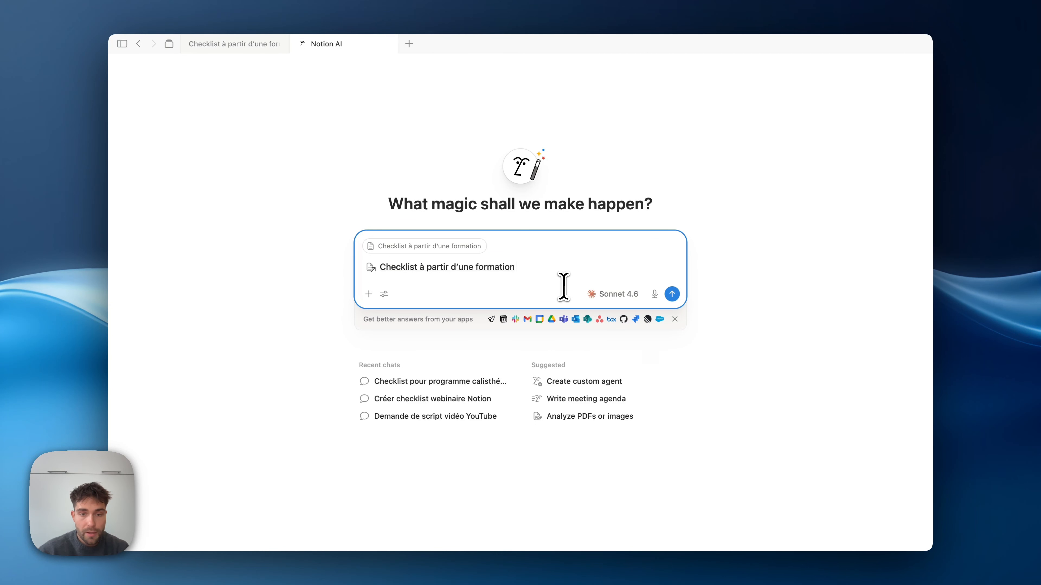
type("cr")
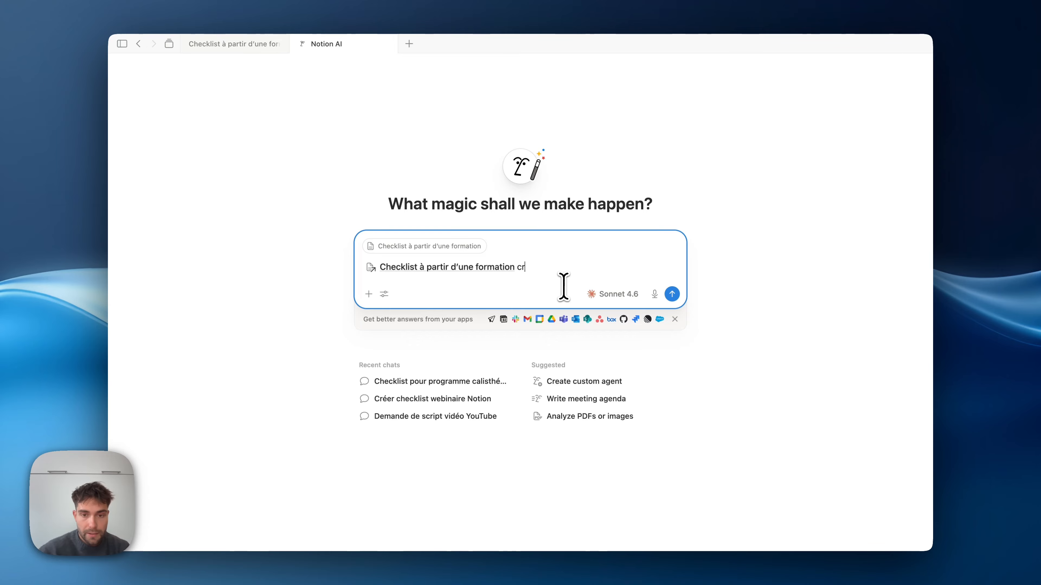
type("ée moi une no")
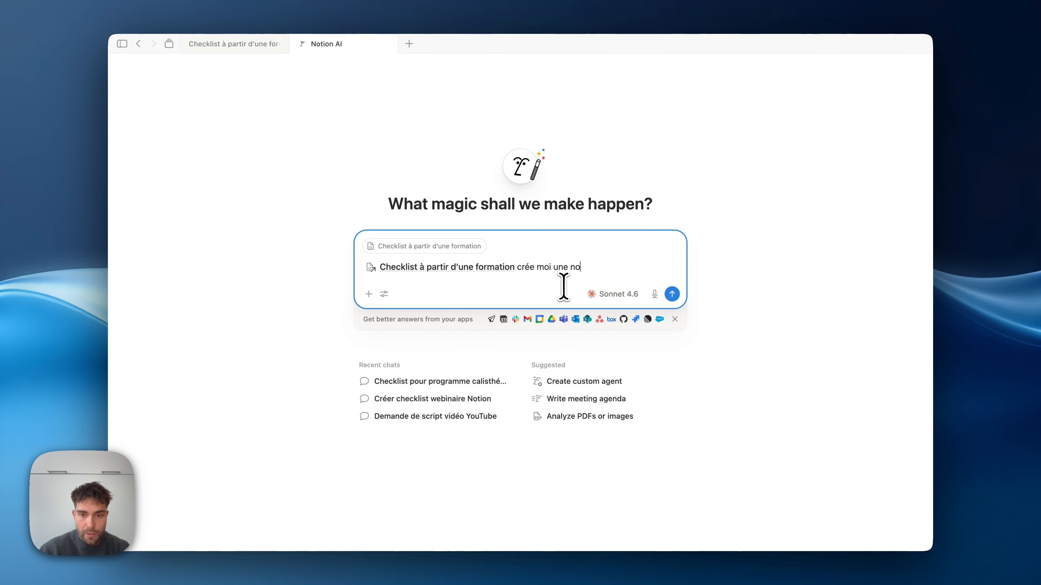
type("uvelle page ")
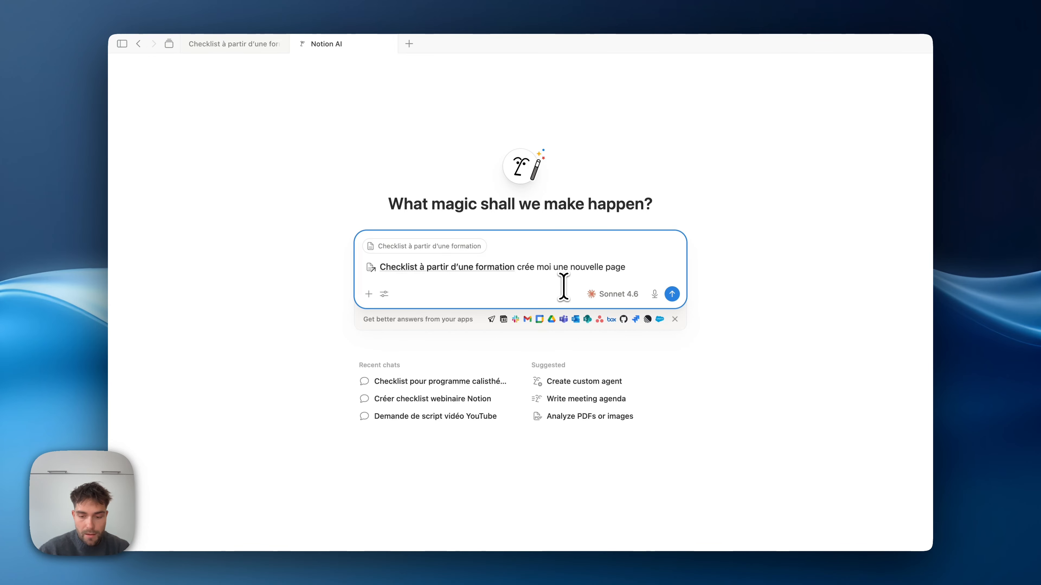
type("à partir de cette ")
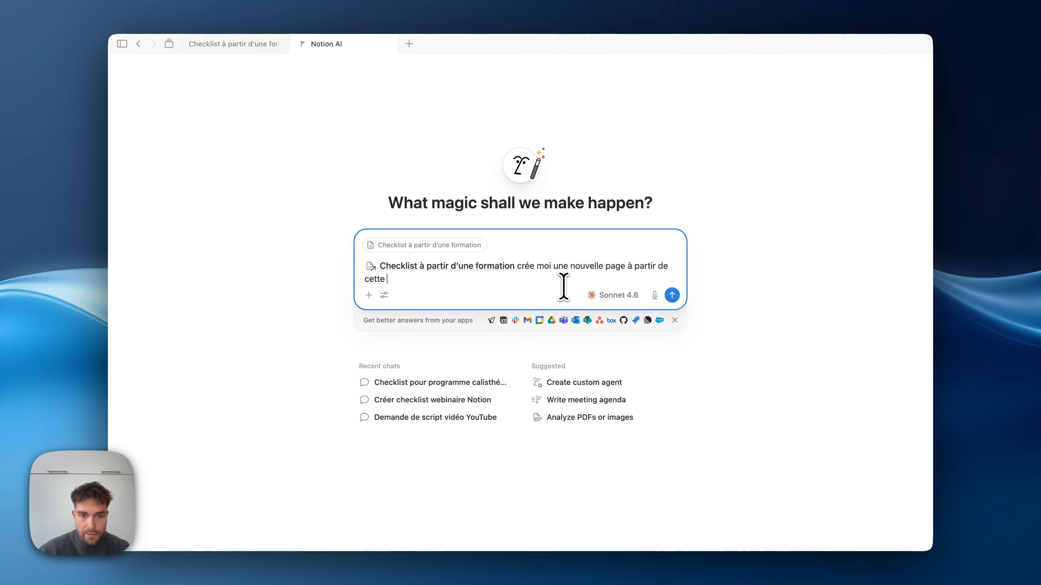
type("formation @")
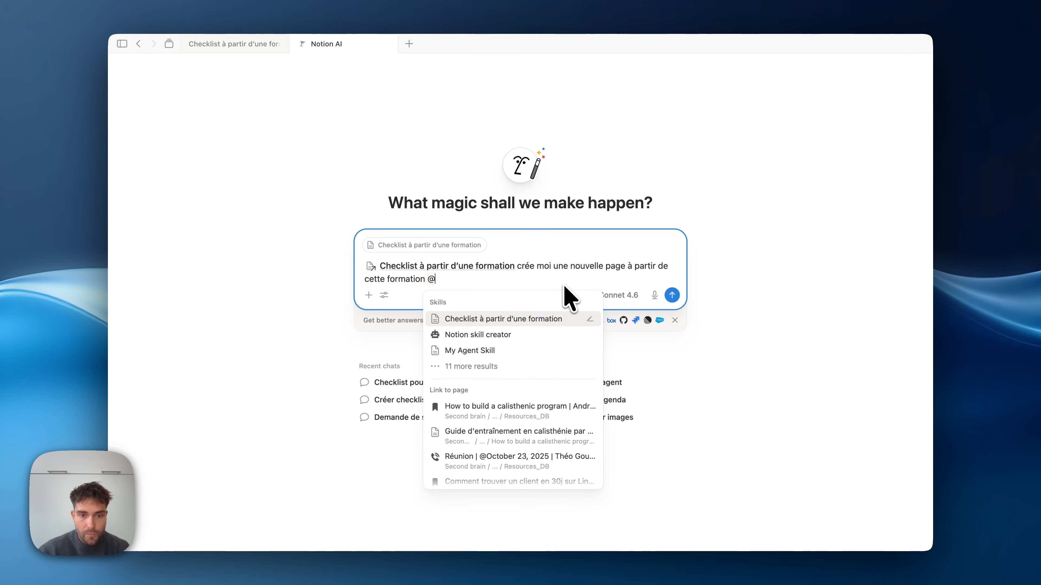
Step: Link the "How to build a calisthenic program" page in the prompt and send the request
key("Down")
key("Down")
key("Down")
key("Down")
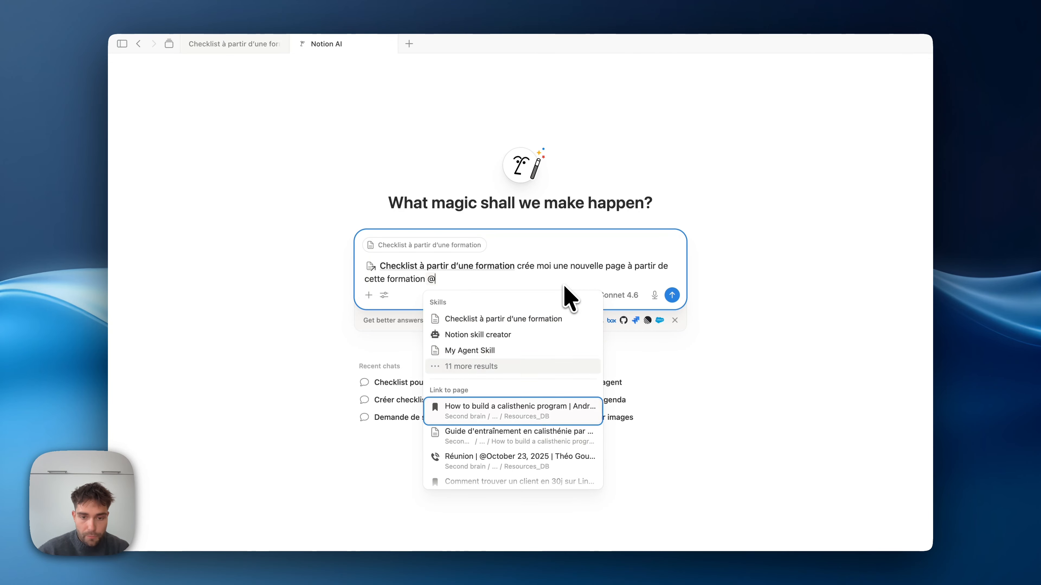
key("Return")
mouse_move(582, 283)
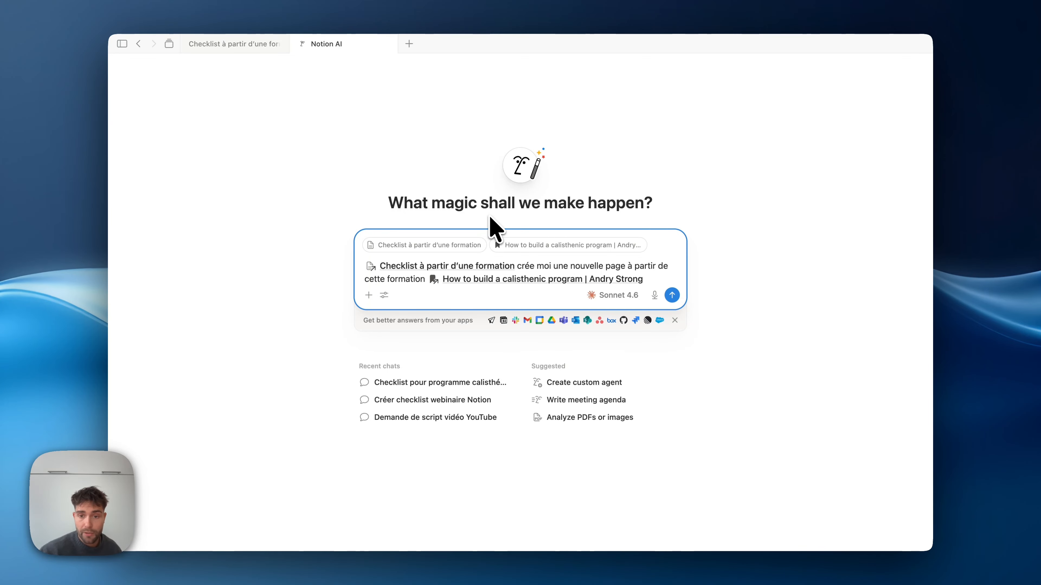
left_click(672, 296)
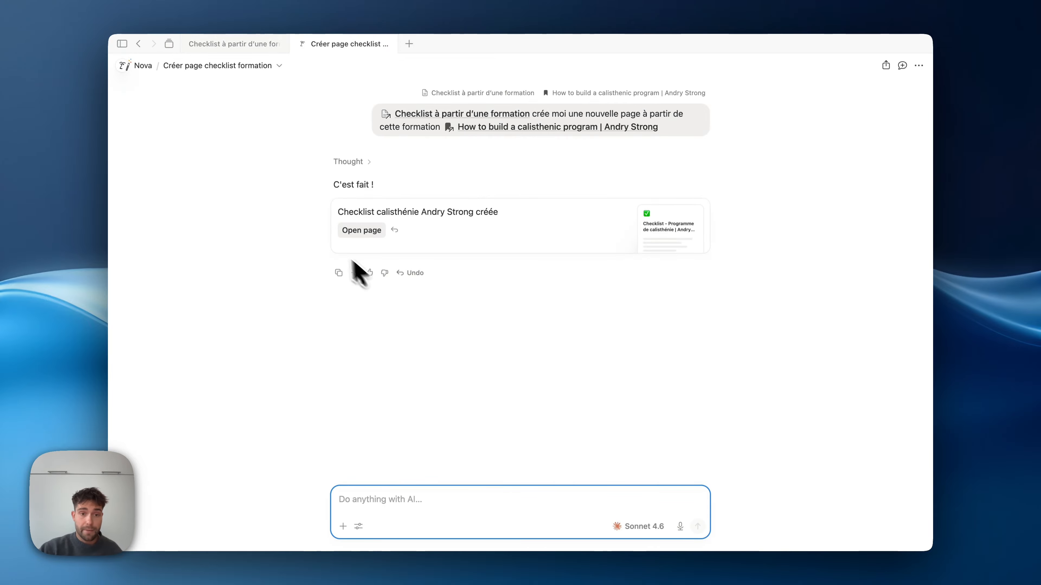
Step: Open the generated calisthenics checklist page, review its priority sections and resources, and close it
left_click(354, 230)
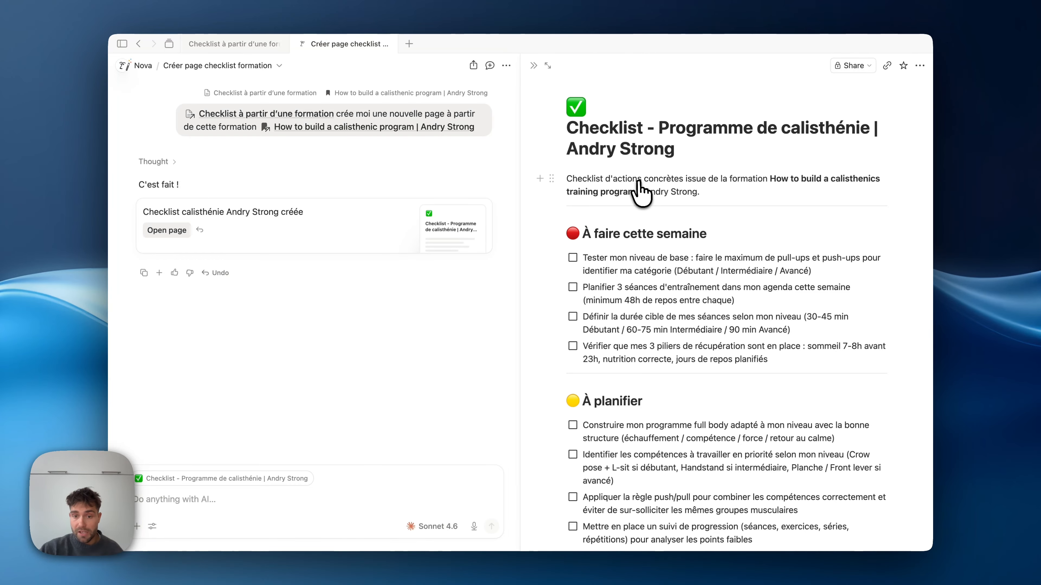
scroll(639, 190, "down", 8)
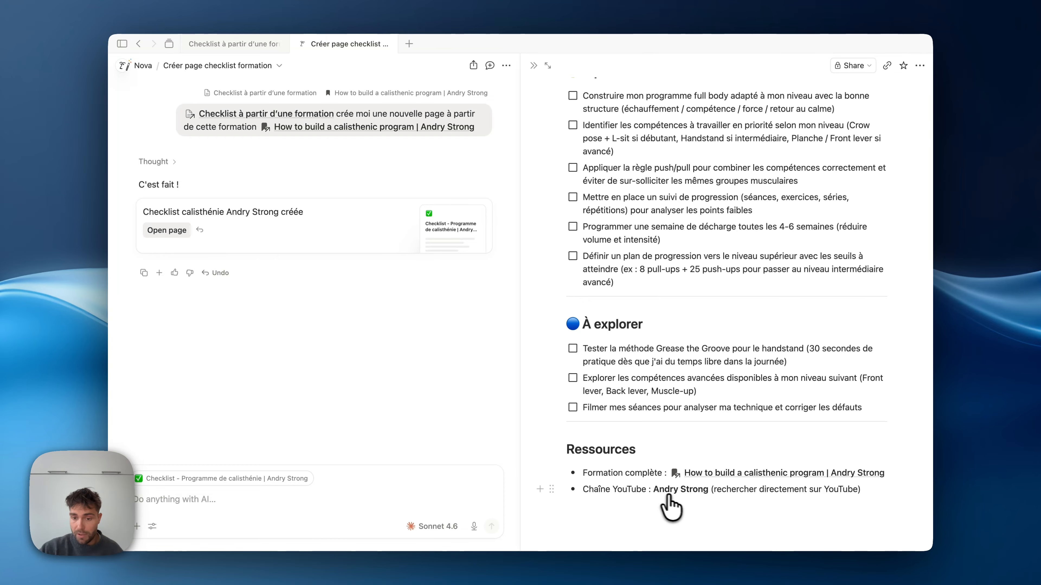
scroll(682, 508, "up", 10)
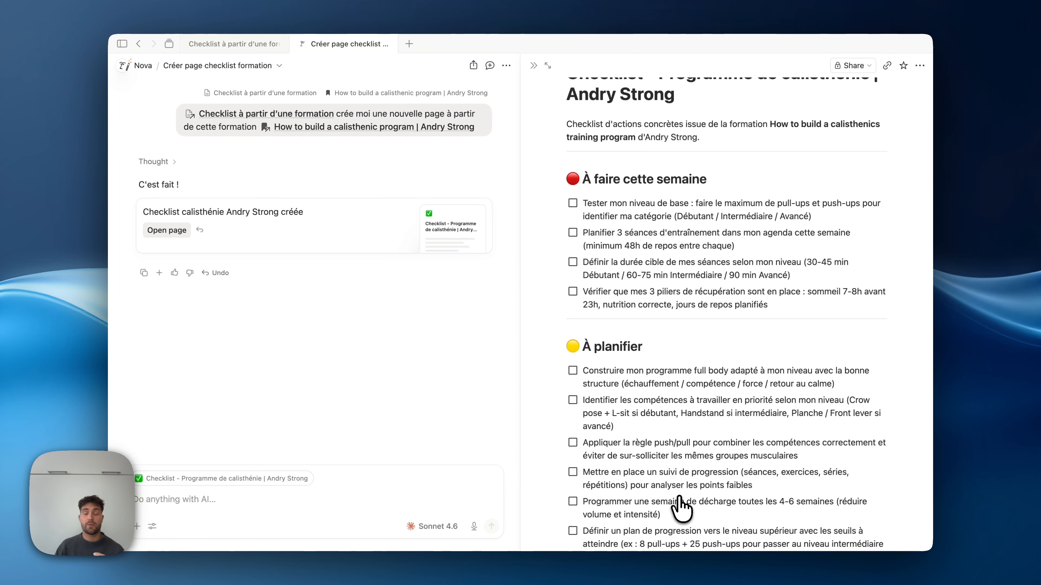
key("Escape")
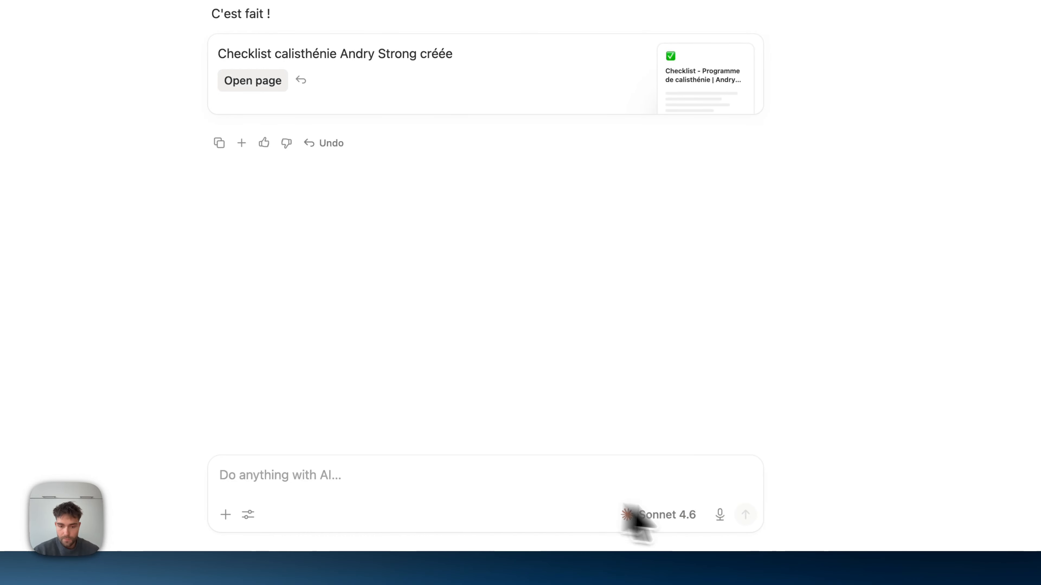
Step: Dictate and send a follow-up in French asking for a more visual, training-style format with call-outs
left_click(720, 515)
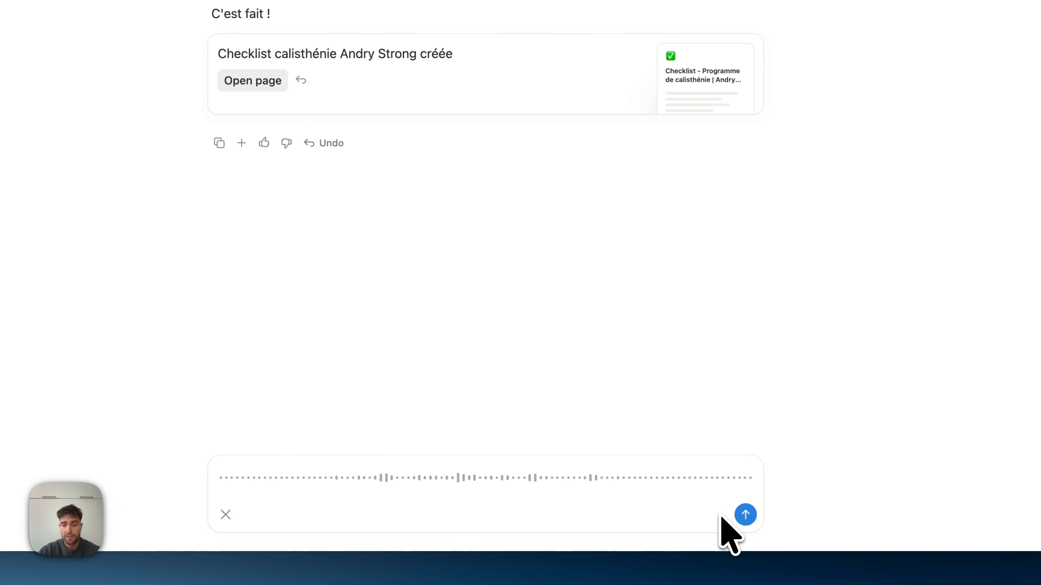
left_click(745, 515)
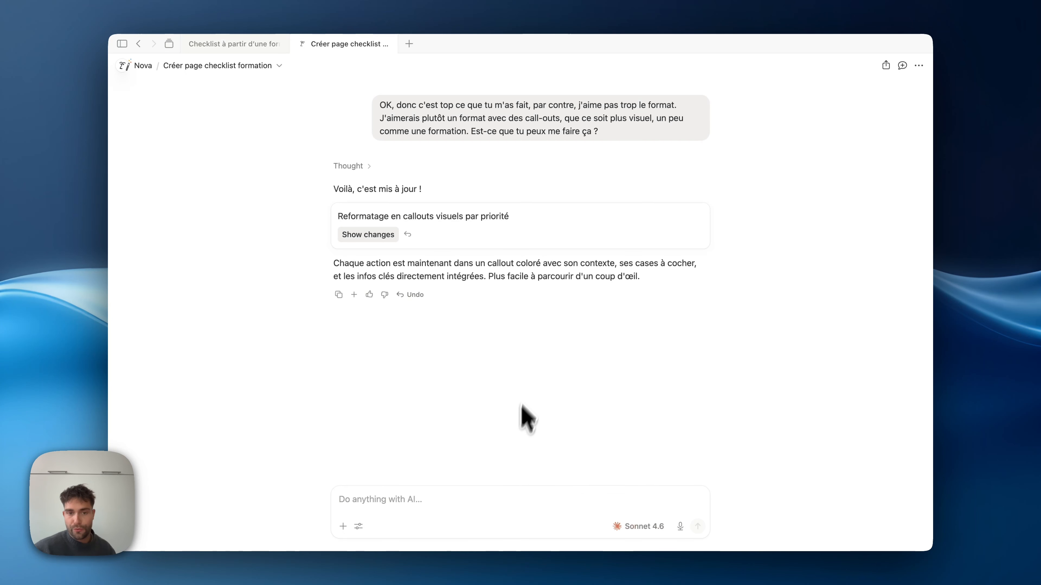
Step: Show the callout reformatting changes, hide the change markup, and review the updated checklist page down to the "À explorer" section
left_click(530, 229)
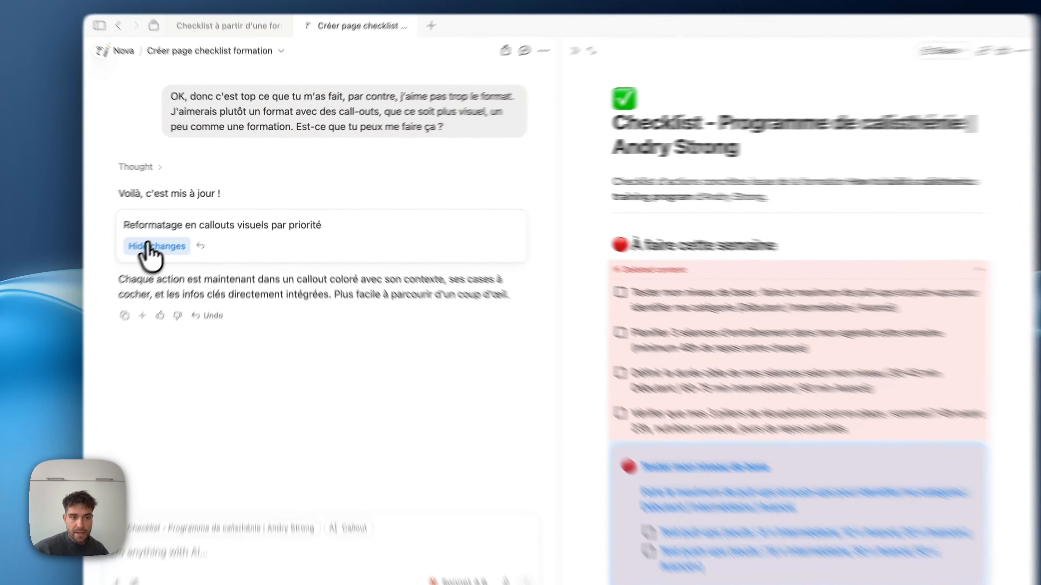
left_click(150, 247)
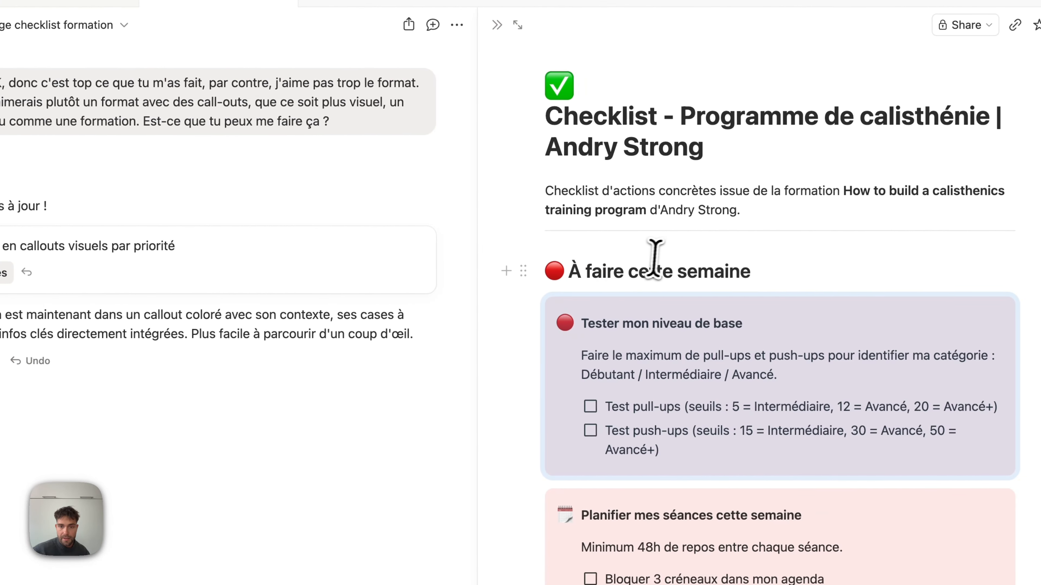
scroll(660, 258, "down", 3)
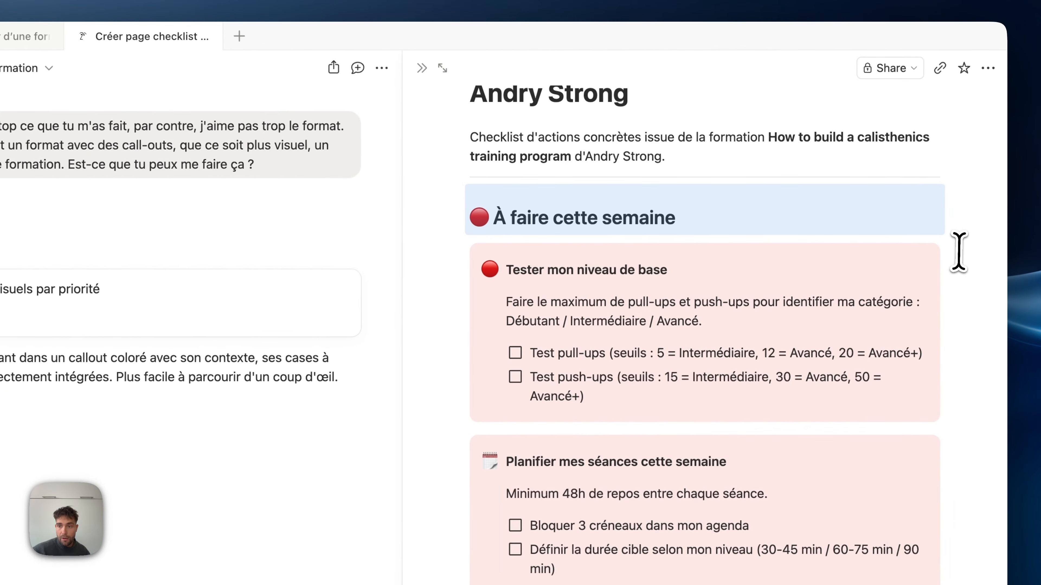
scroll(959, 252, "down", 10)
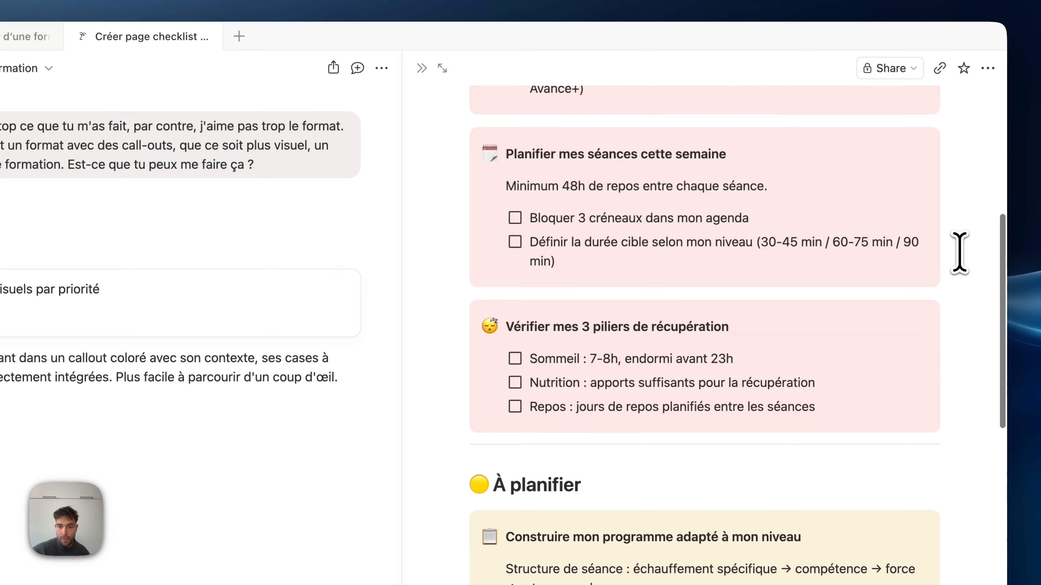
scroll(959, 252, "down", 15)
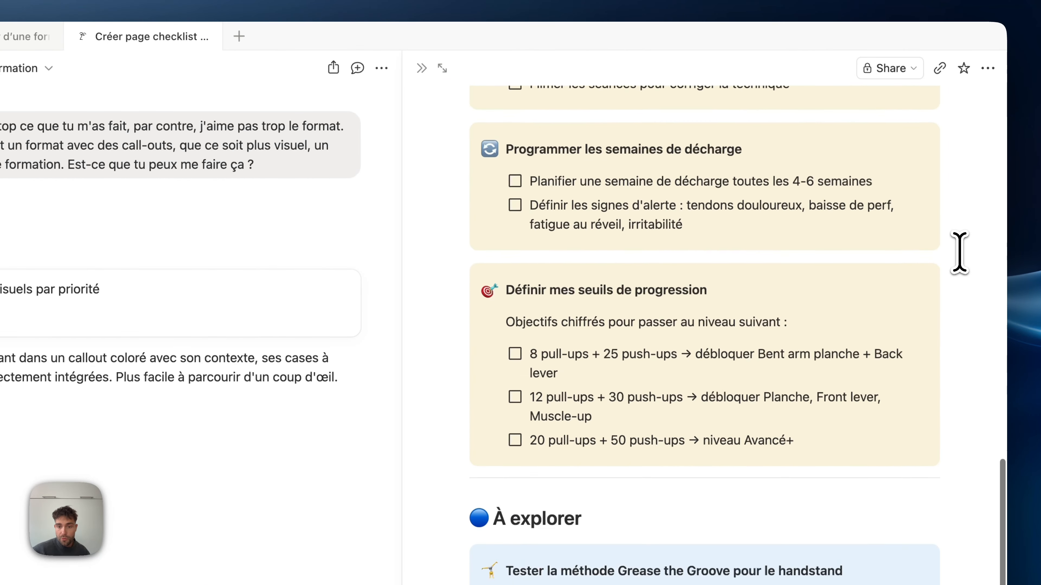
scroll(958, 252, "down", 5)
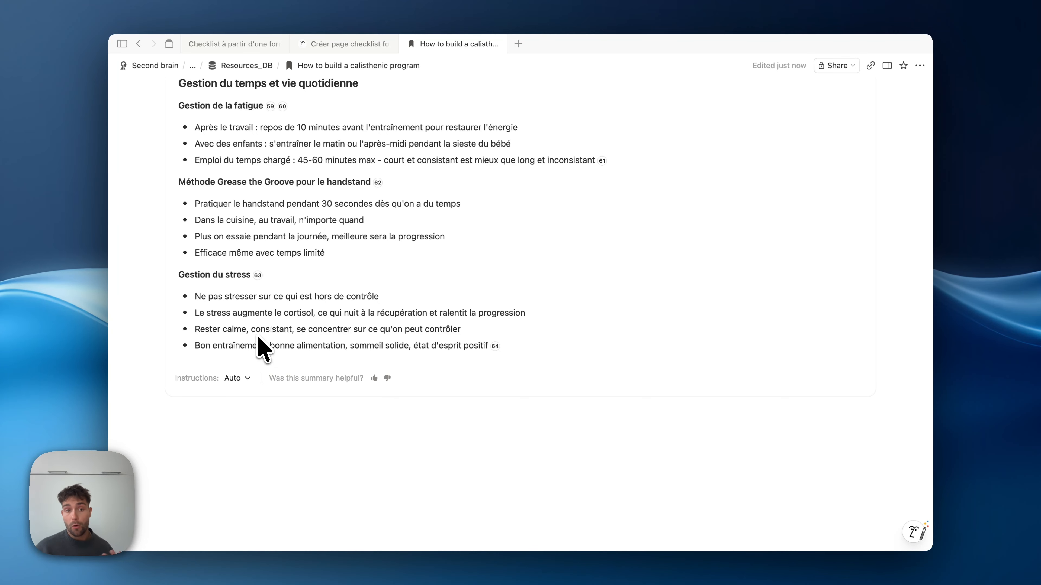
Step: Add custom summary instructions titled "Résumé vidéo" to the calisthenic program notes, using the text of the training-checklist skill
left_click(227, 377)
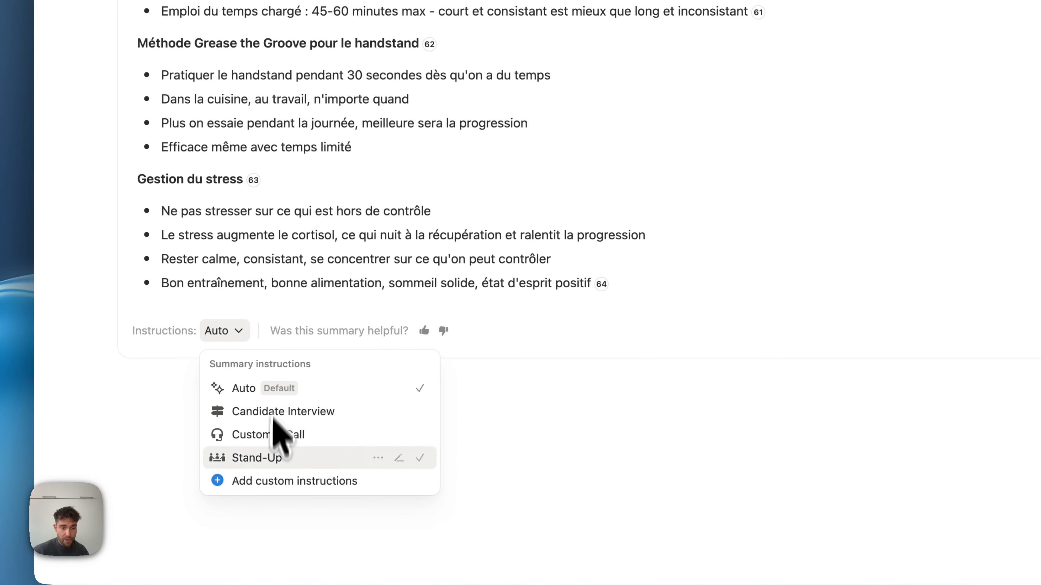
left_click(291, 481)
triple_click(431, 214)
type("Résumé")
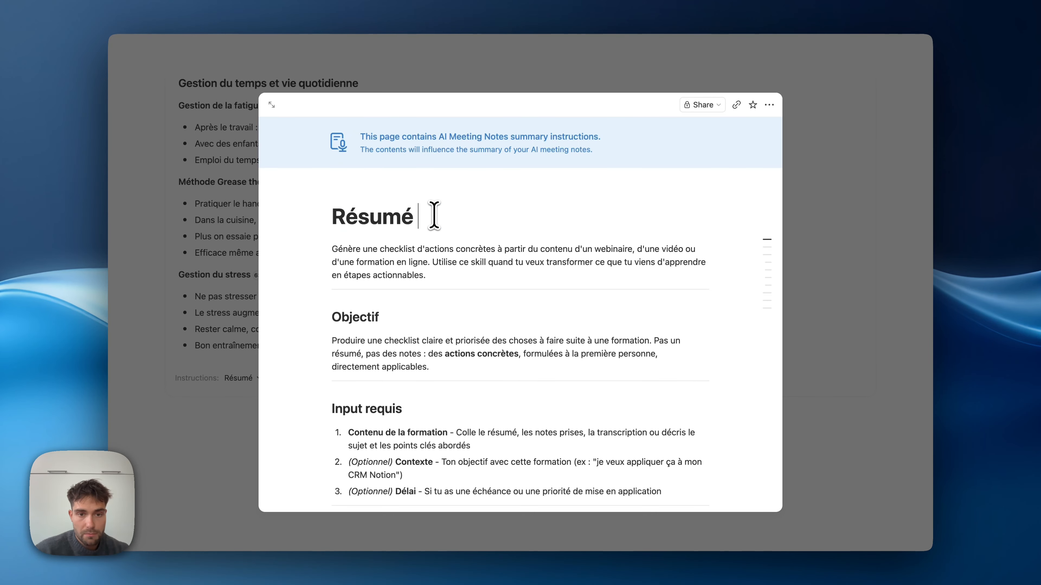
type(" vidéo")
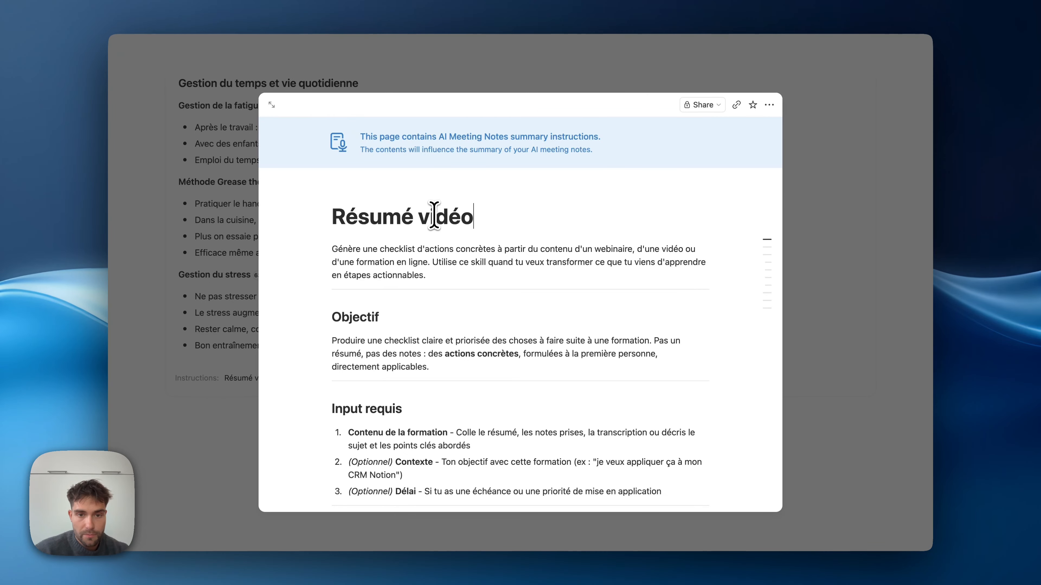
left_click(207, 206)
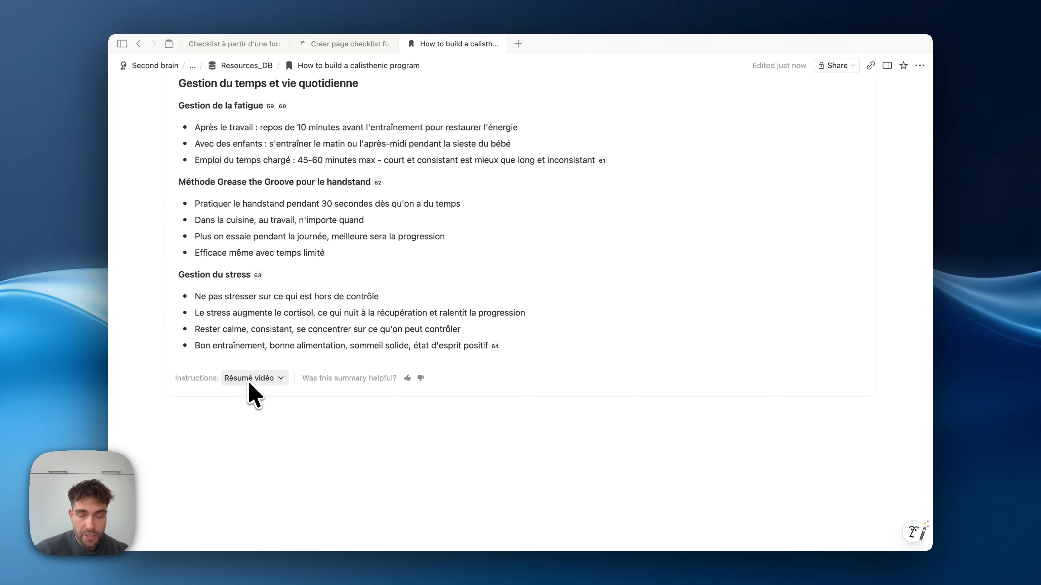
Step: Regenerate the summary of the calisthenics training notes using the "Résumé vidéo" instructions and review the resulting checklist
scroll(783, 186, "up", 10)
scroll(823, 172, "up", 15)
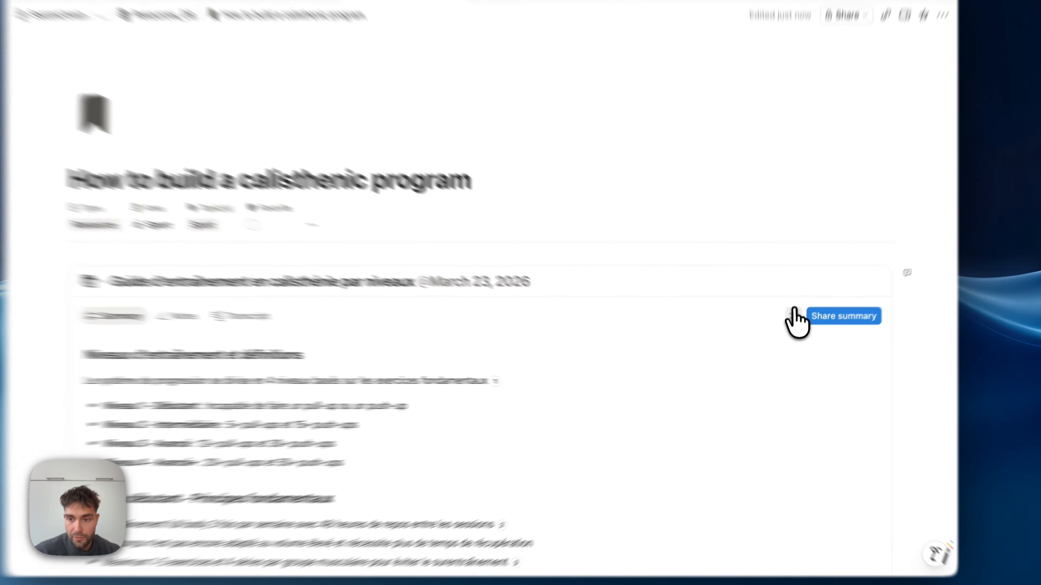
left_click(793, 316)
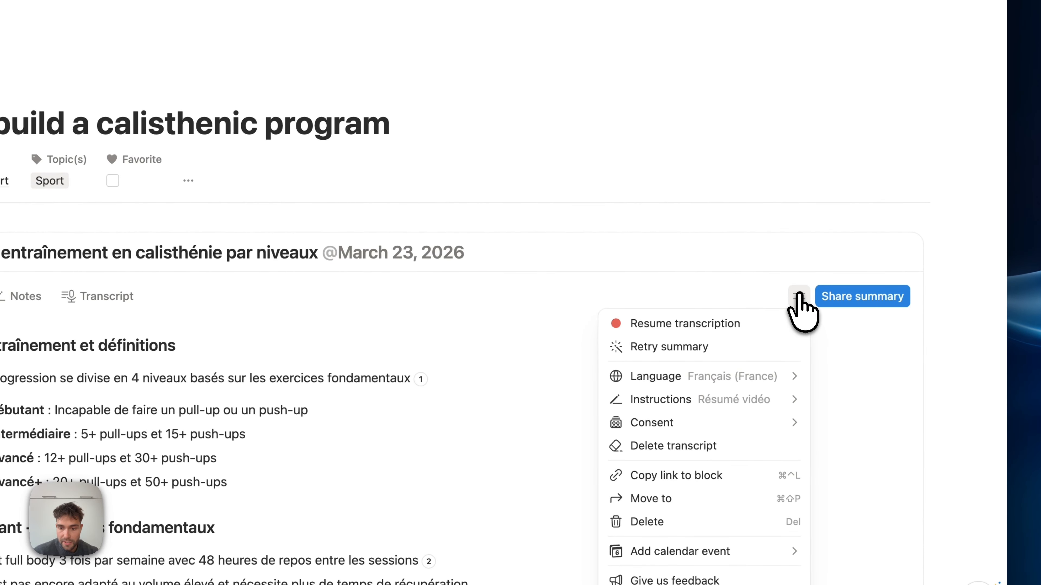
left_click(700, 345)
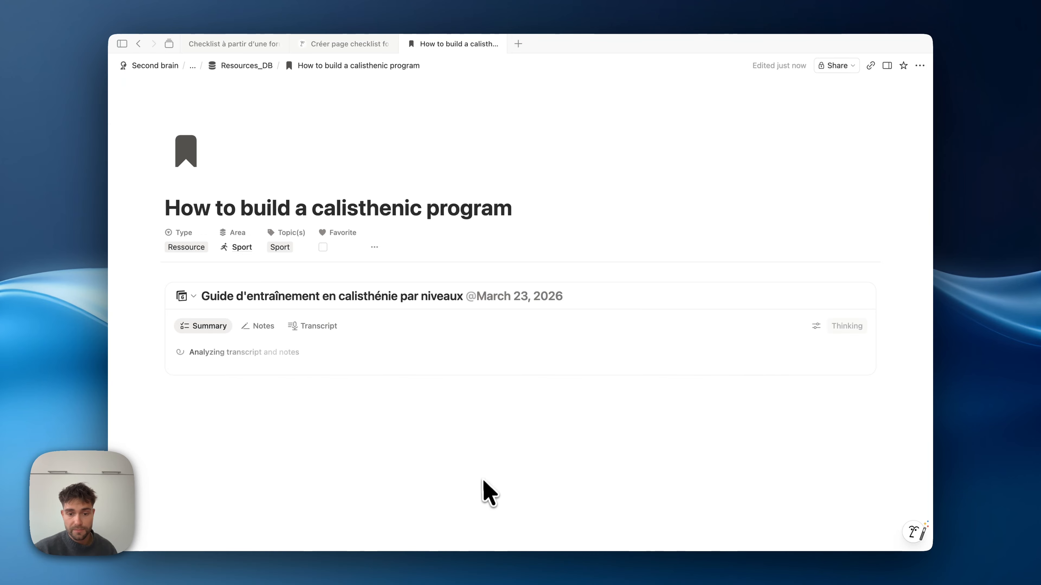
scroll(483, 504, "down", 6)
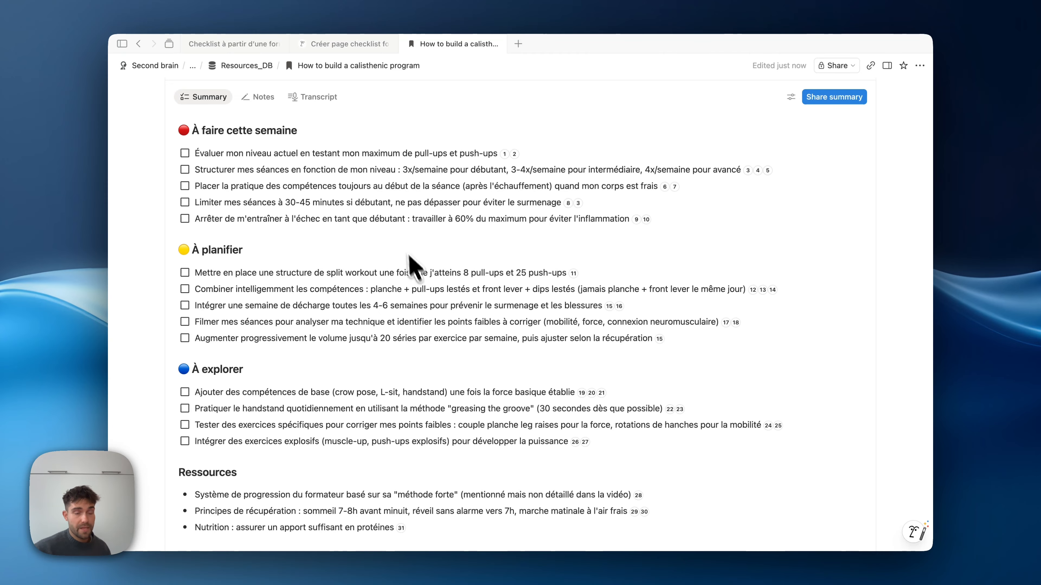
Step: Review the rest of the calisthenics checklist summary and the iPhone meeting notes summary
scroll(267, 209, "down", 4)
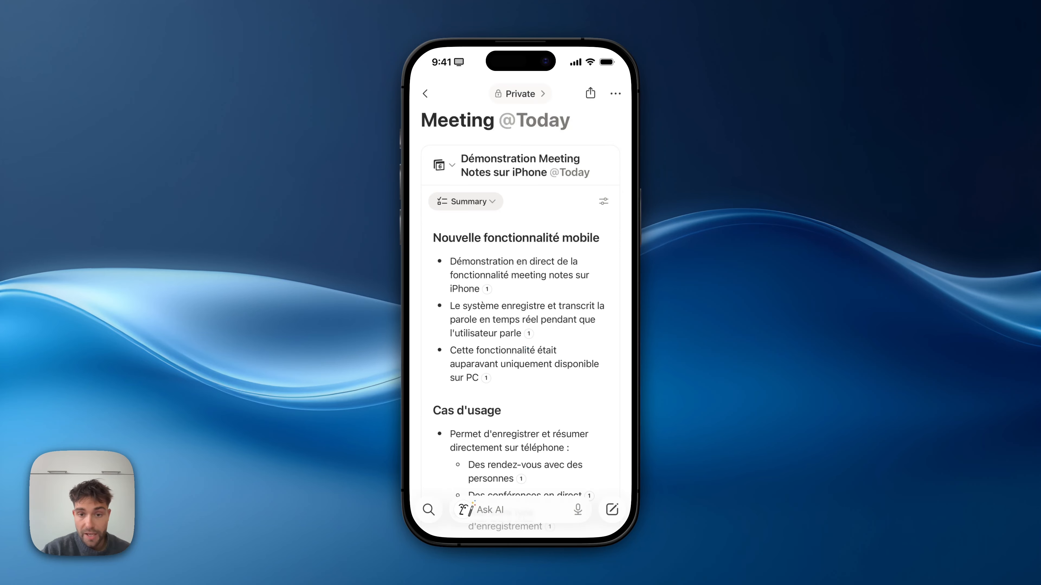
scroll(521, 328, "down", 10)
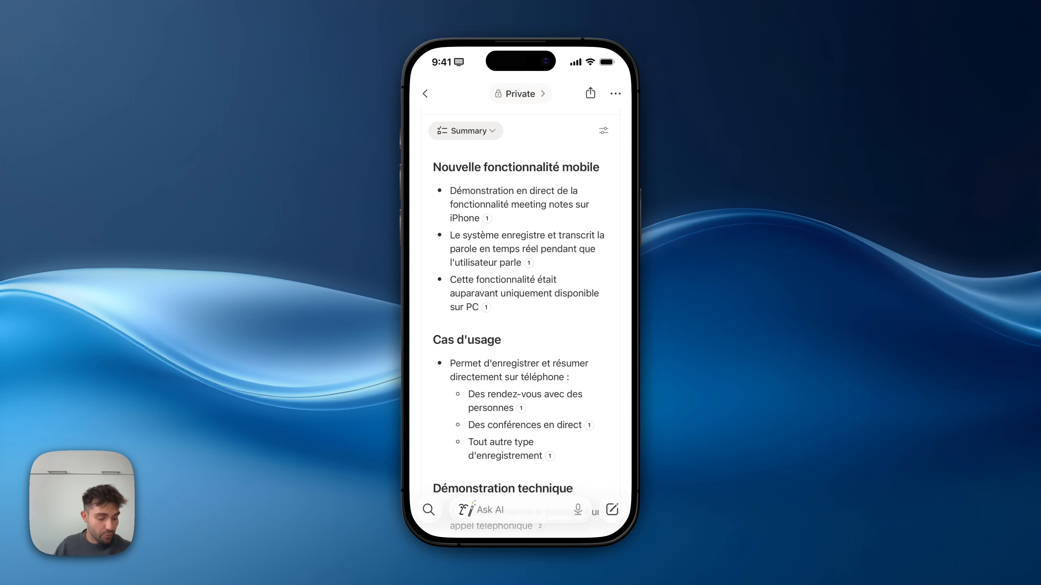
scroll(520, 328, "up", 10)
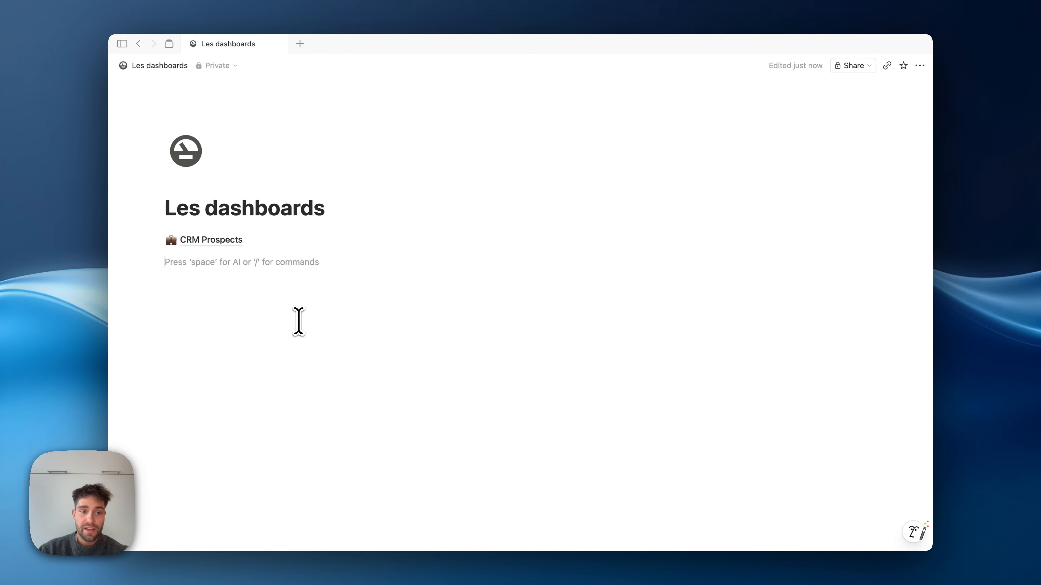
Step: View the CRM Prospects database and insert a dashboard view below its link on the Les dashboards page
left_click(201, 241)
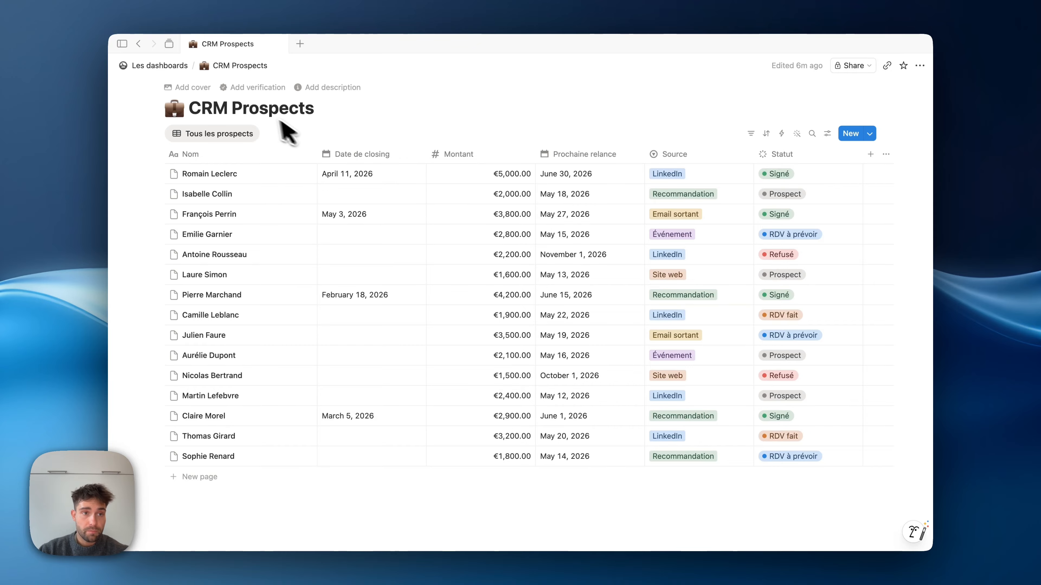
left_click(175, 67)
left_click(289, 312)
key("Return")
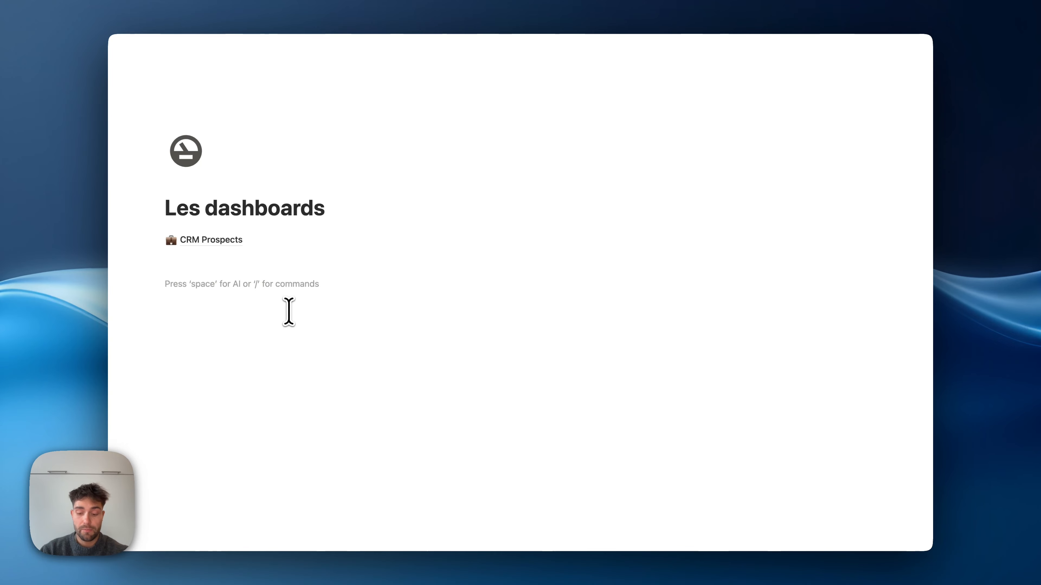
type("/dash")
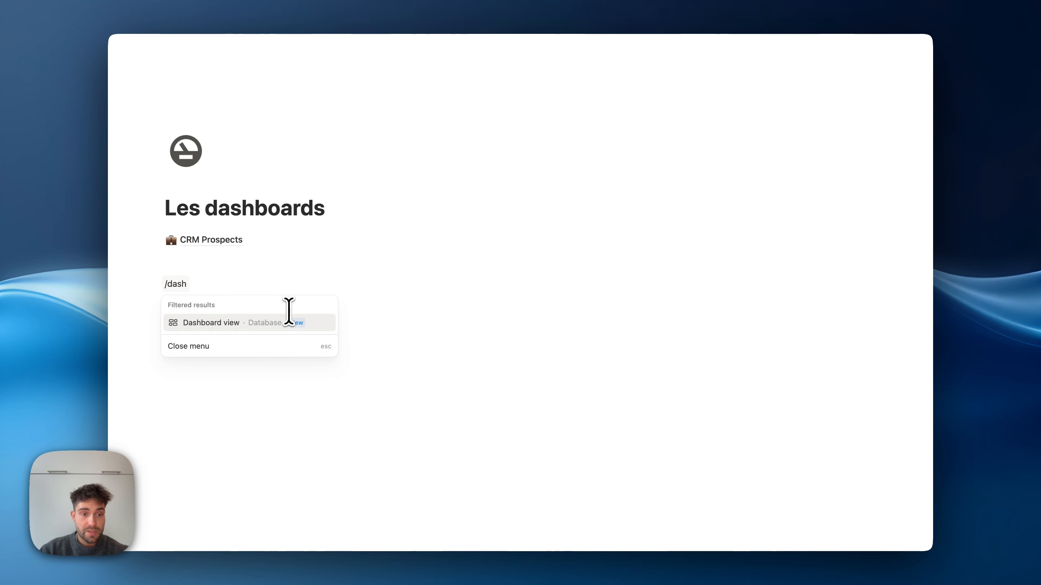
key("Return")
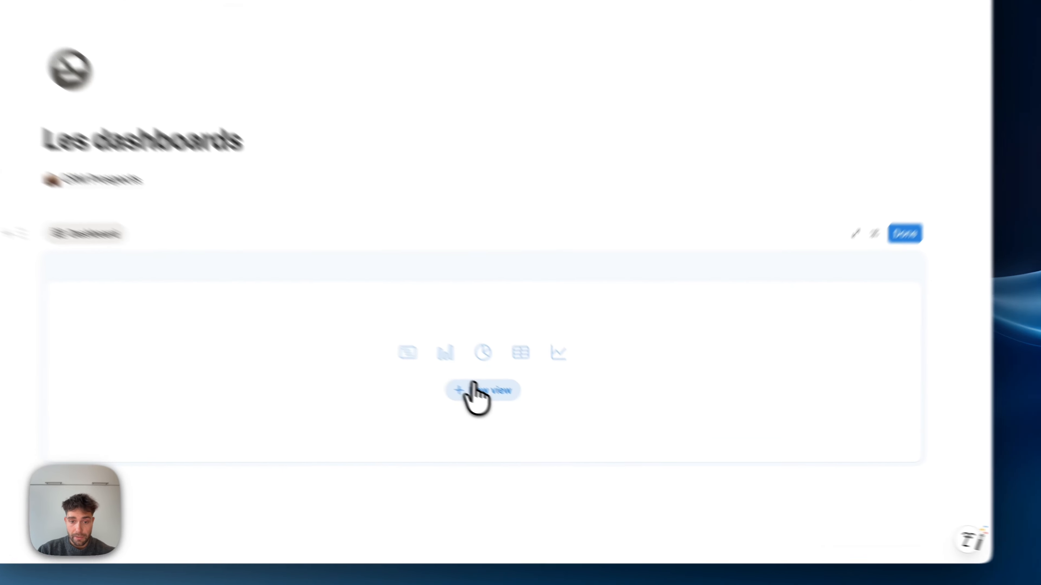
Step: Add a line chart to the empty dashboard, using CRM Prospects as the data source
left_click(475, 389)
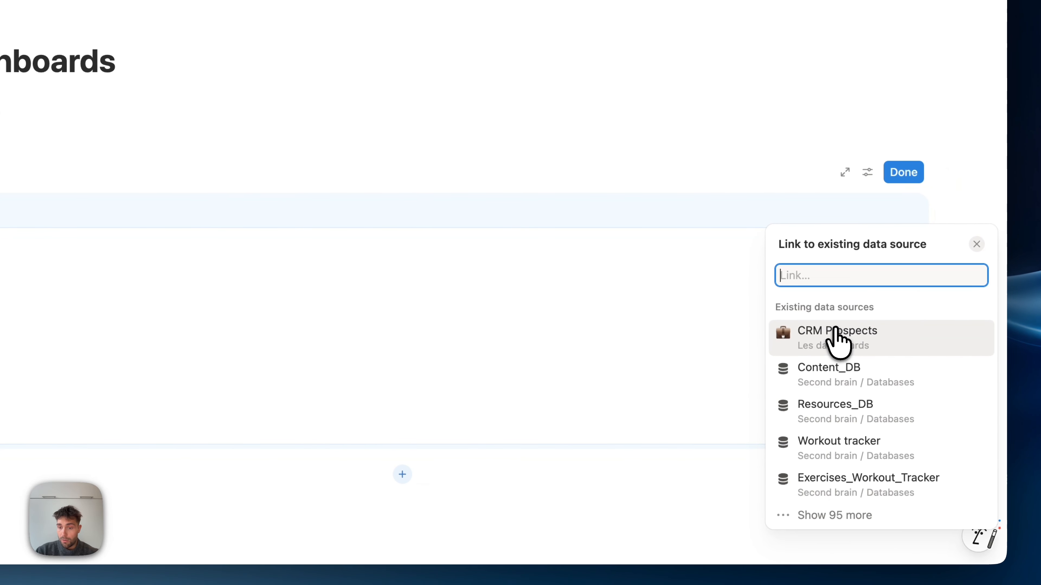
left_click(876, 340)
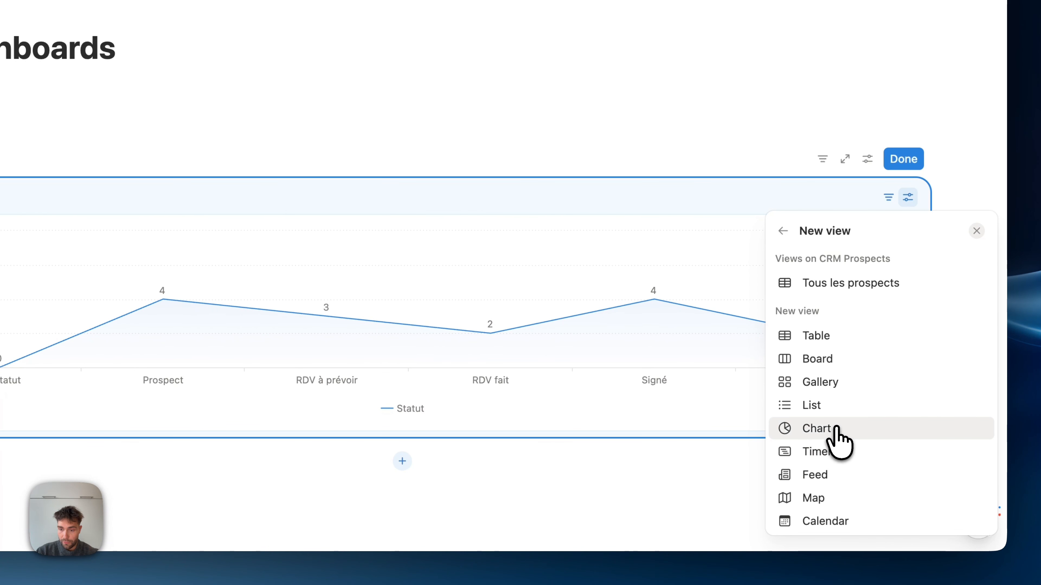
left_click(835, 430)
left_click(897, 306)
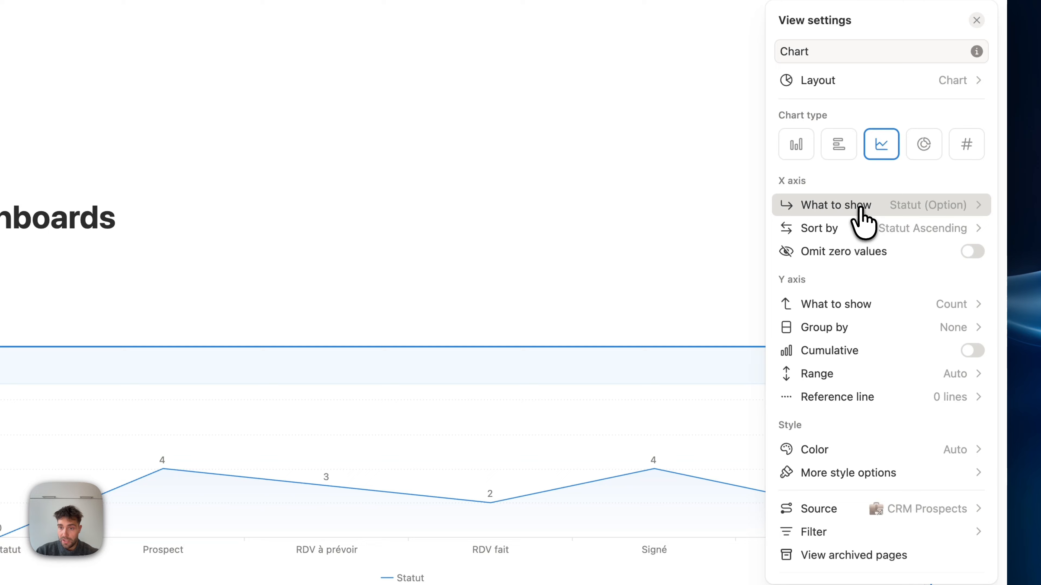
Step: Plot Date de closing by month on the line chart's X axis and the sum of Montant on its Y axis
left_click(863, 221)
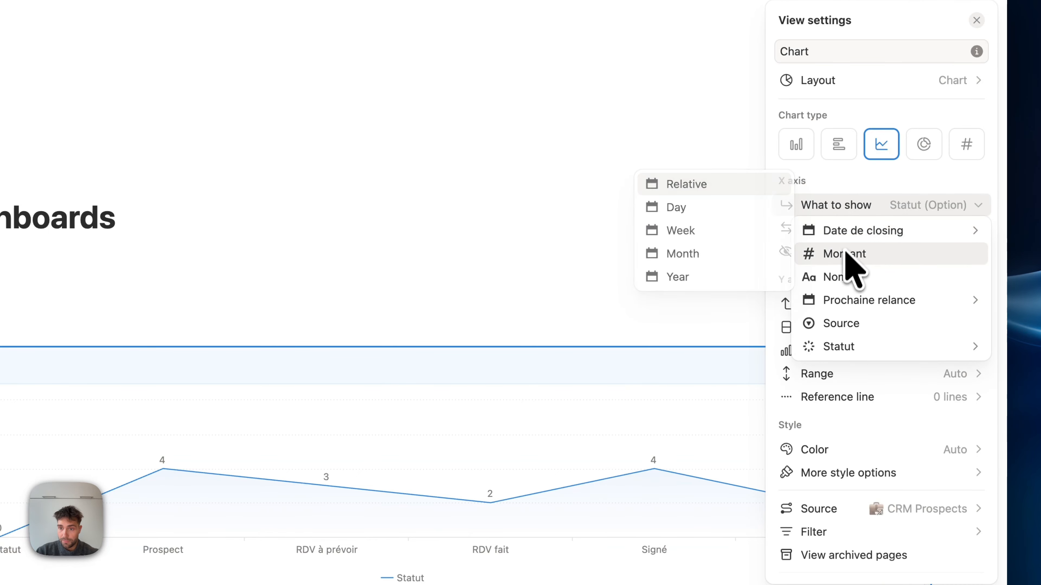
mouse_move(860, 229)
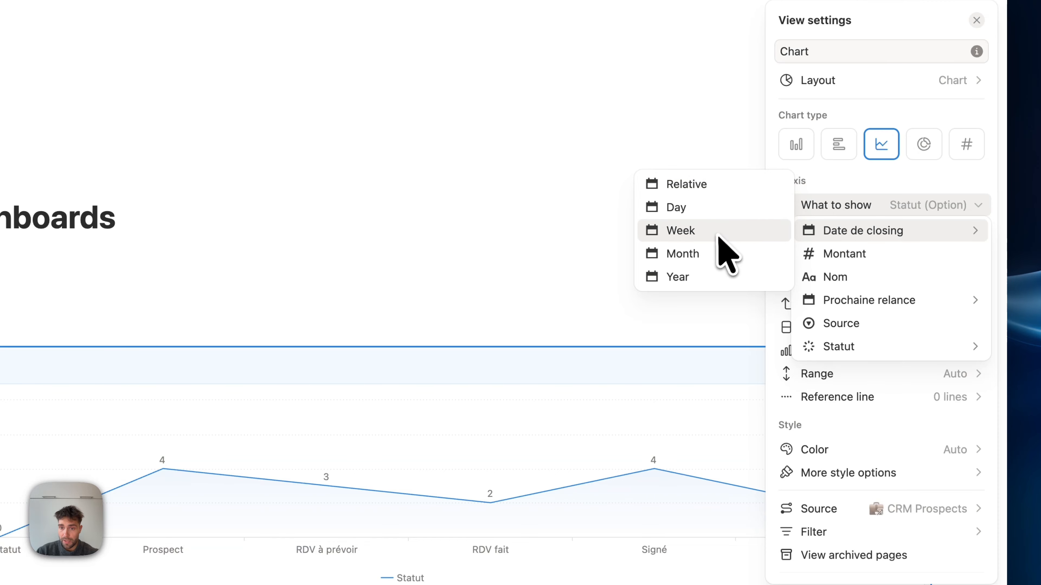
left_click(713, 251)
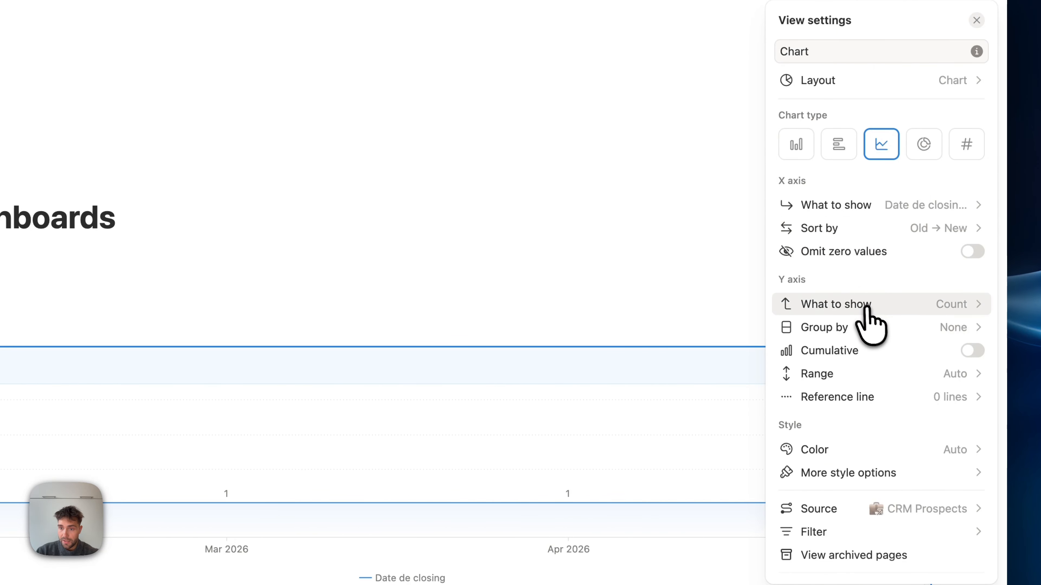
left_click(886, 303)
mouse_move(860, 361)
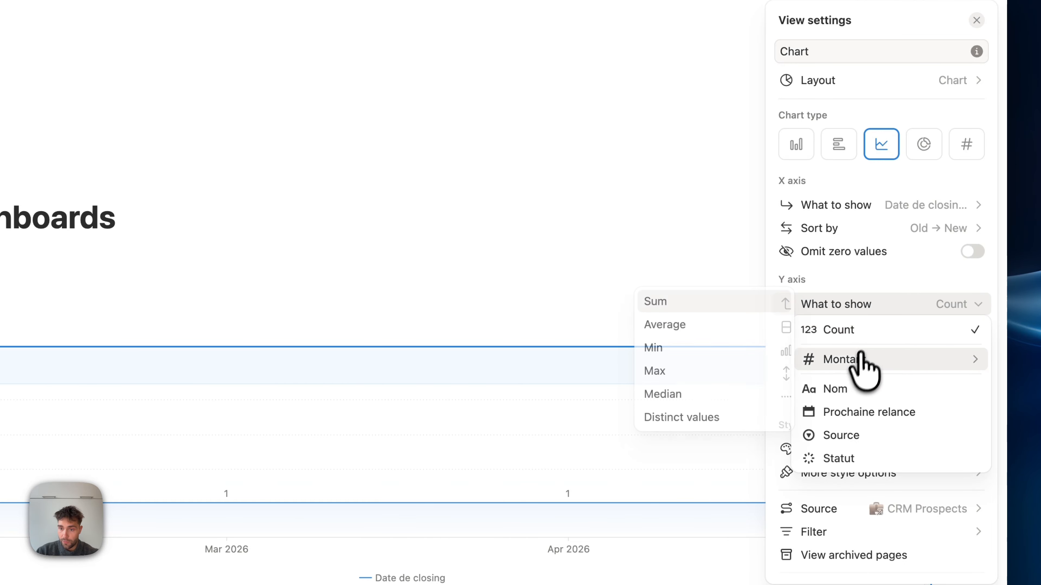
left_click(701, 302)
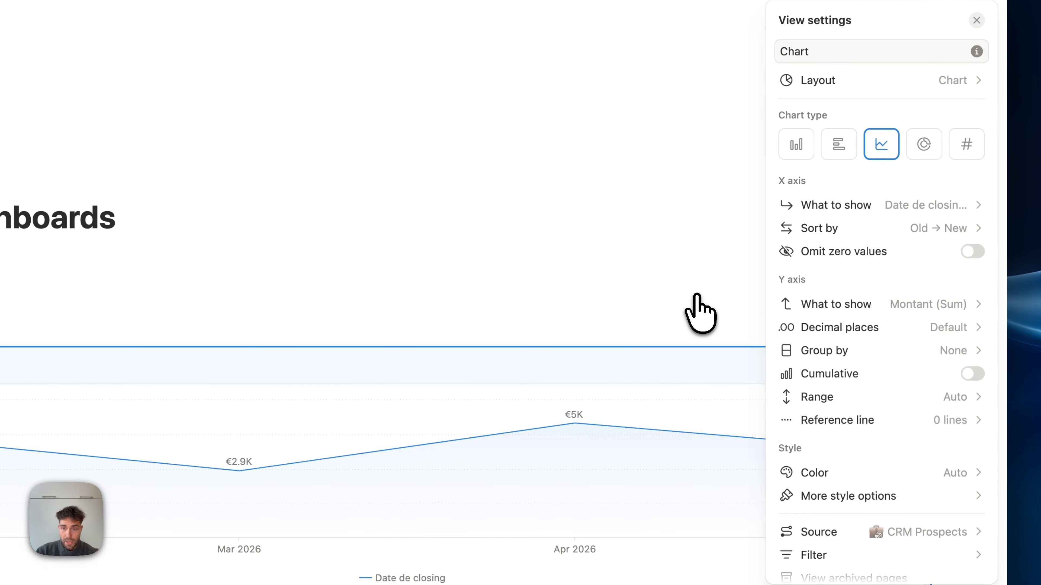
left_click(649, 274)
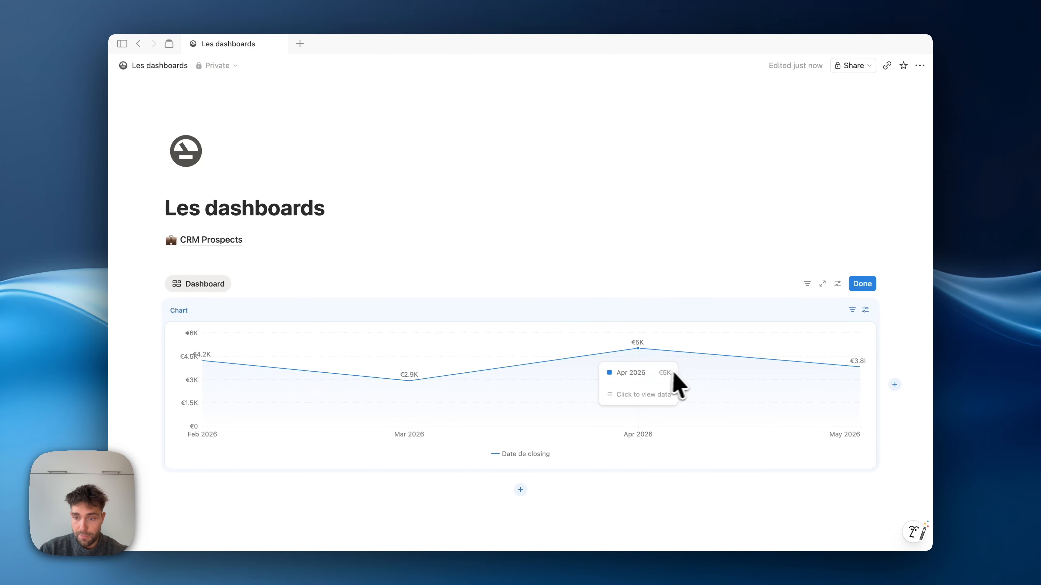
Step: Filter the line chart to prospects whose Statut is Signé
left_click(852, 310)
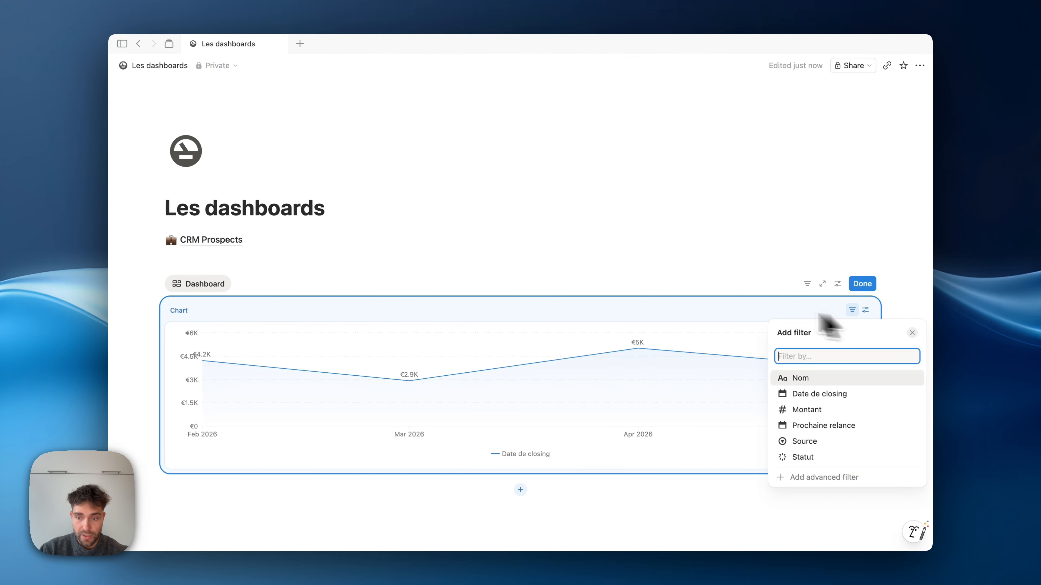
left_click(790, 457)
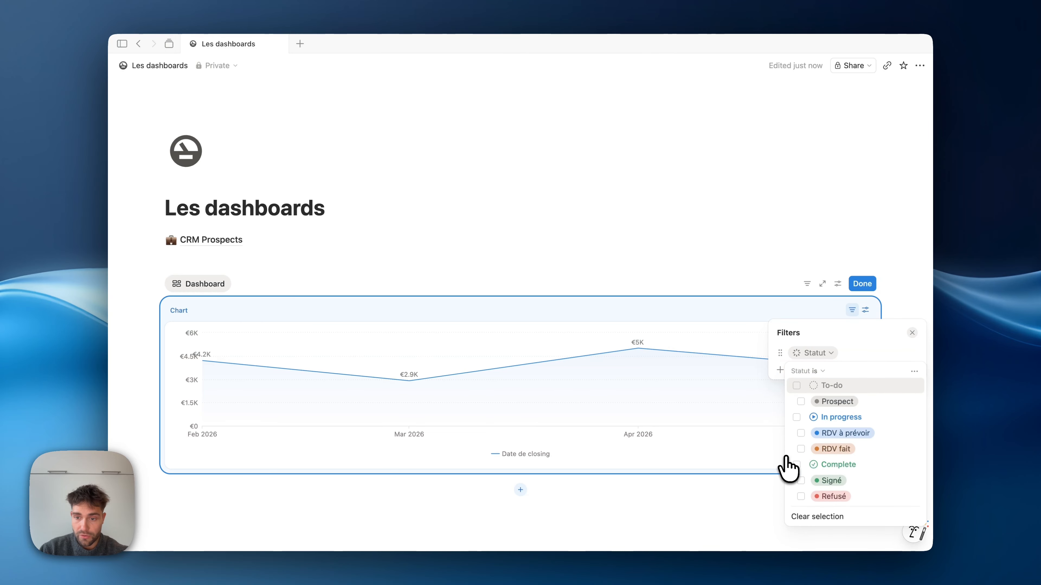
left_click(800, 481)
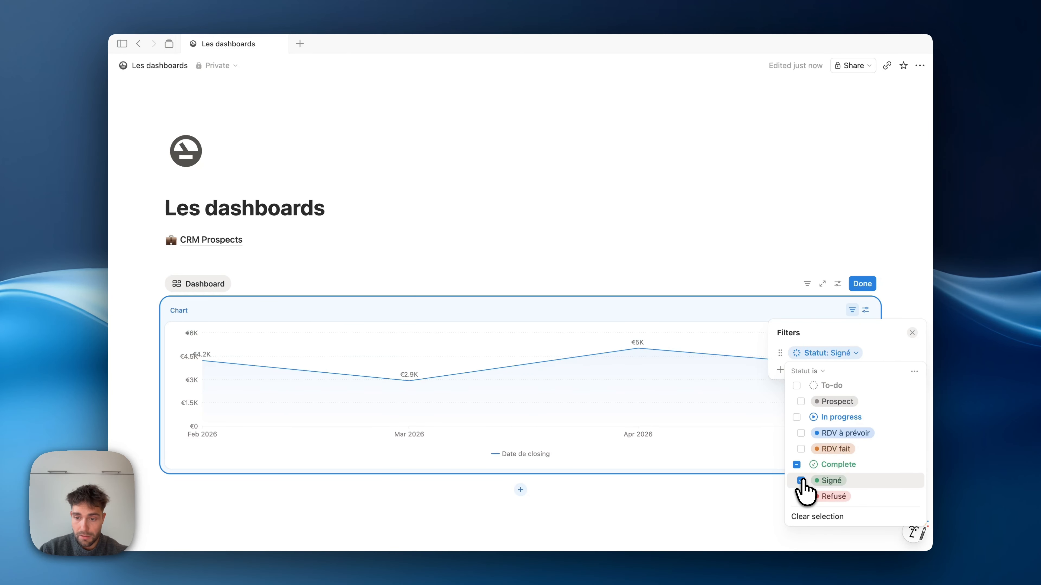
left_click(683, 256)
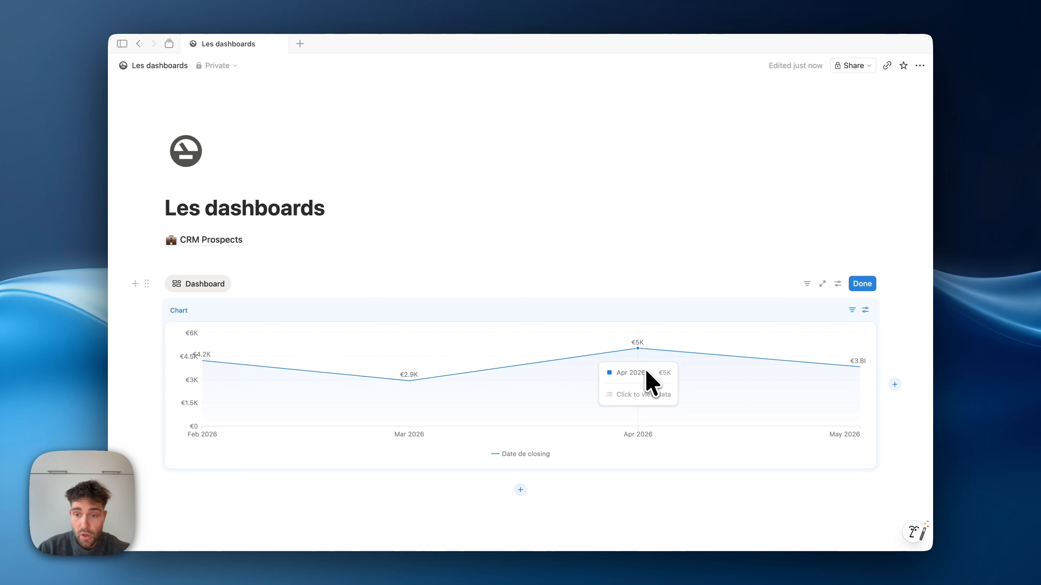
Step: Add a second chart from CRM Prospects beside the line chart and make it a donut chart
left_click(895, 384)
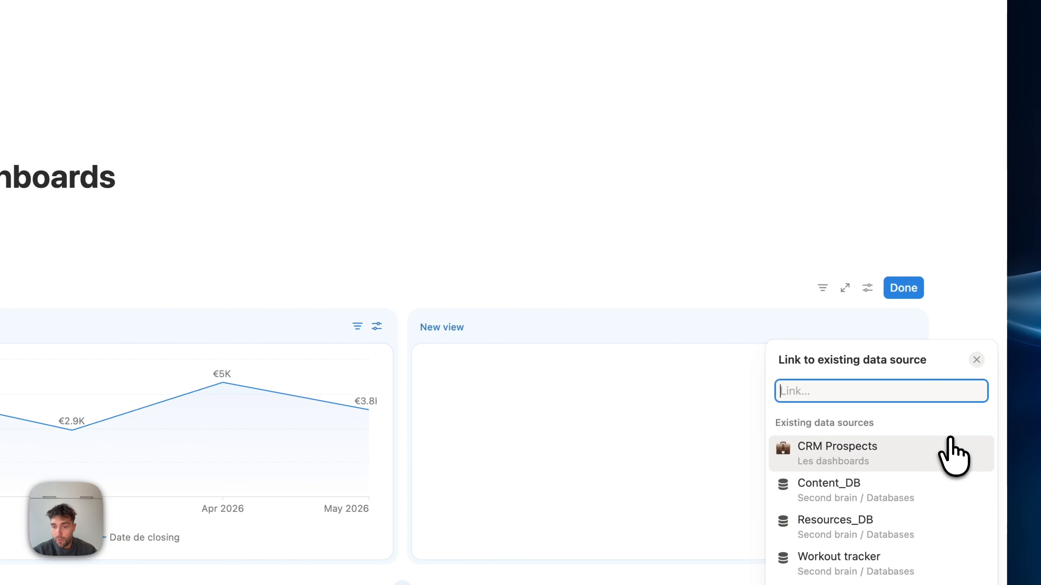
left_click(952, 451)
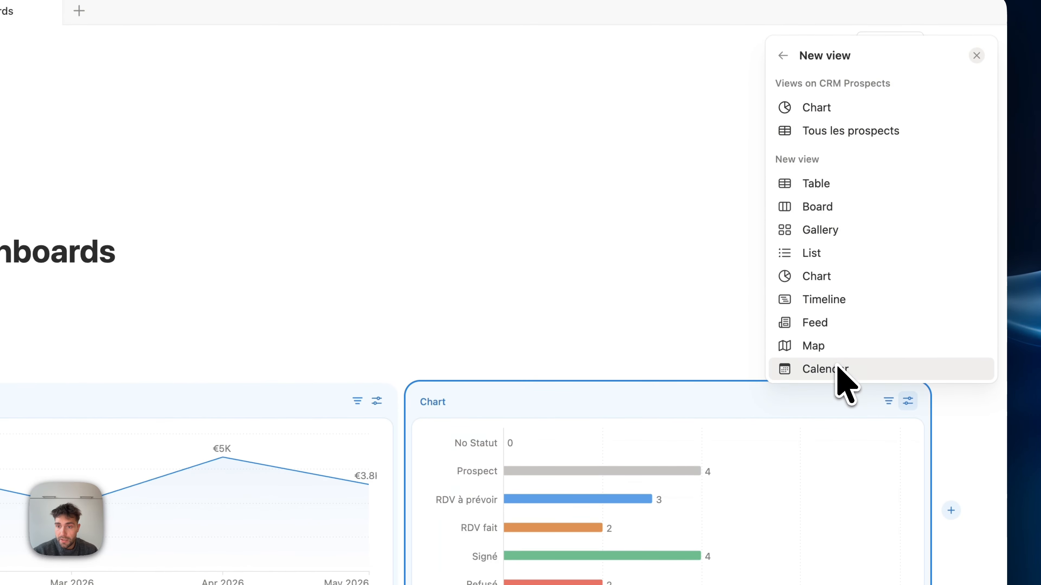
left_click(842, 277)
left_click(803, 331)
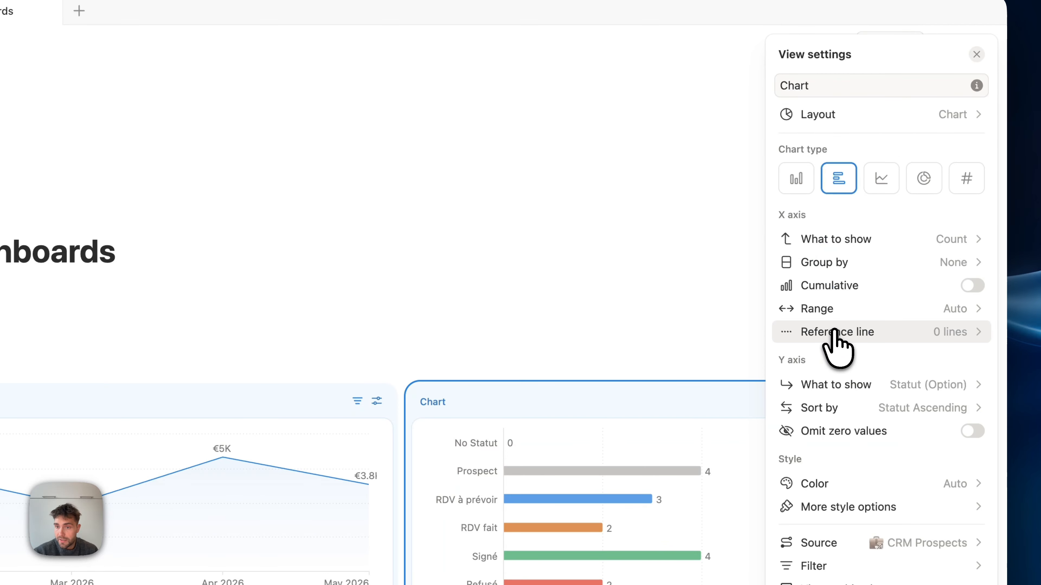
left_click(920, 180)
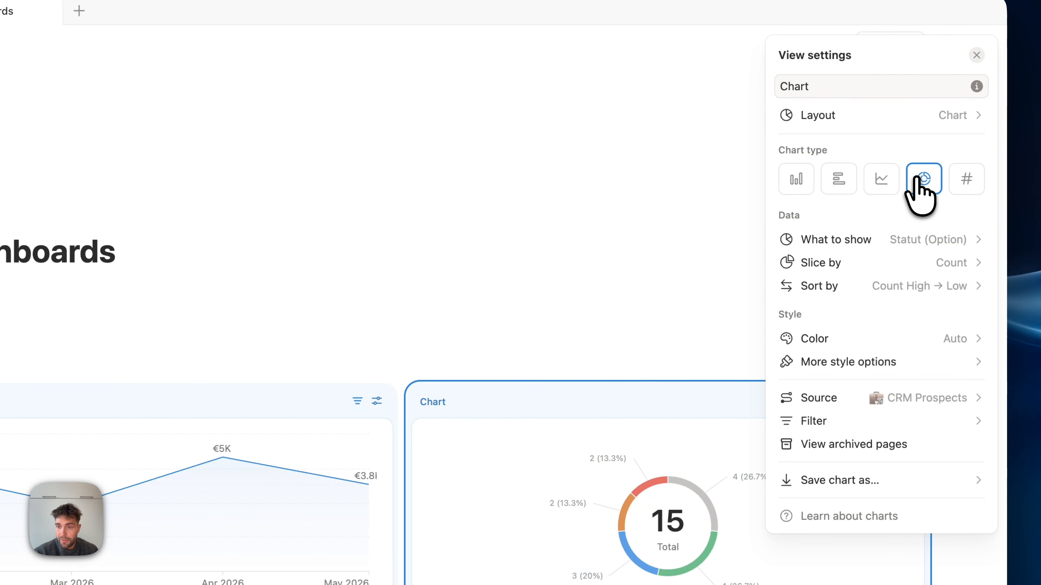
Step: Break the donut chart down by Source and set its data labels to Name and value (%)
left_click(892, 242)
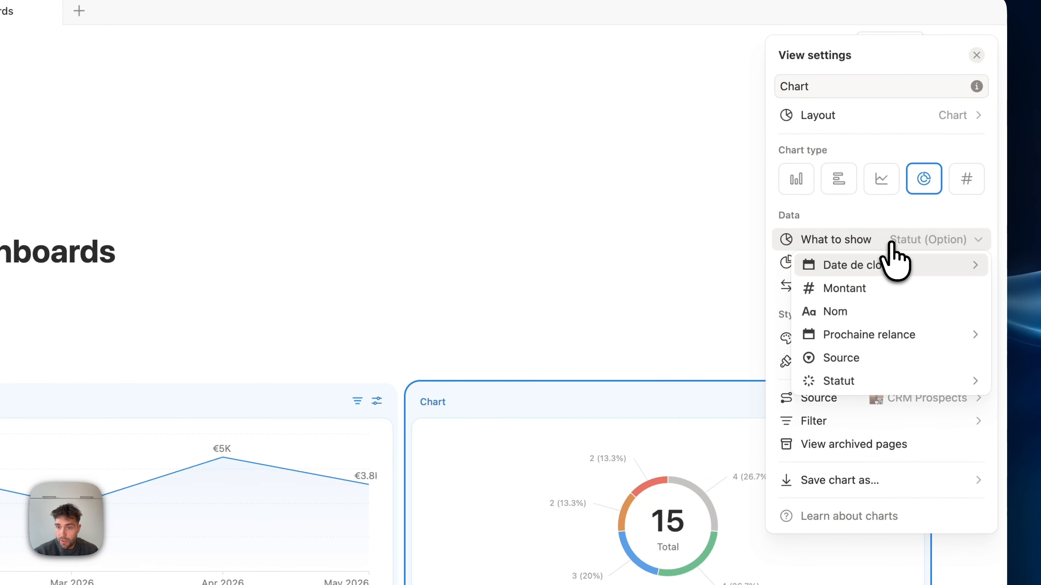
left_click(862, 359)
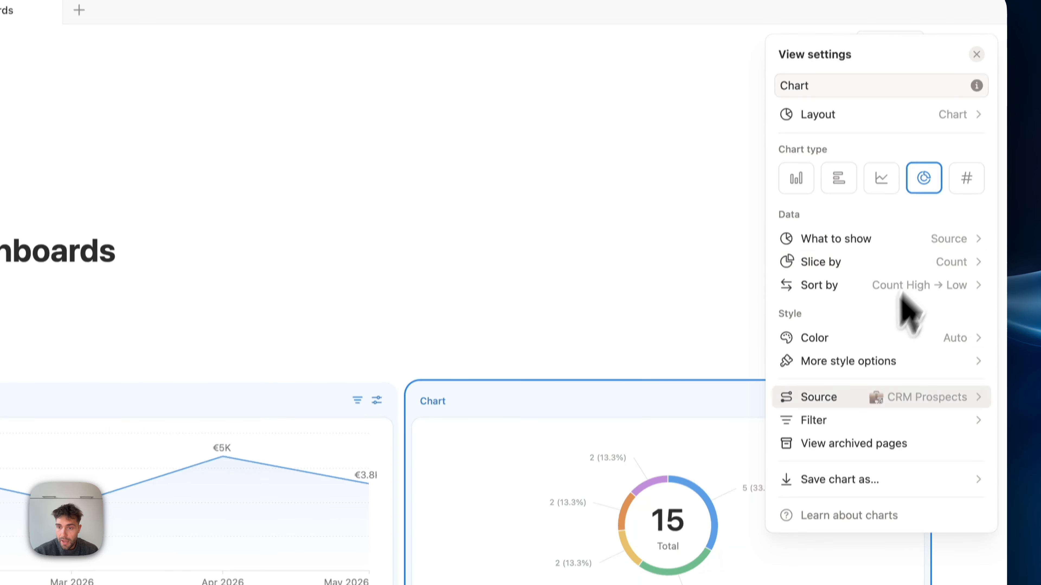
left_click(872, 246)
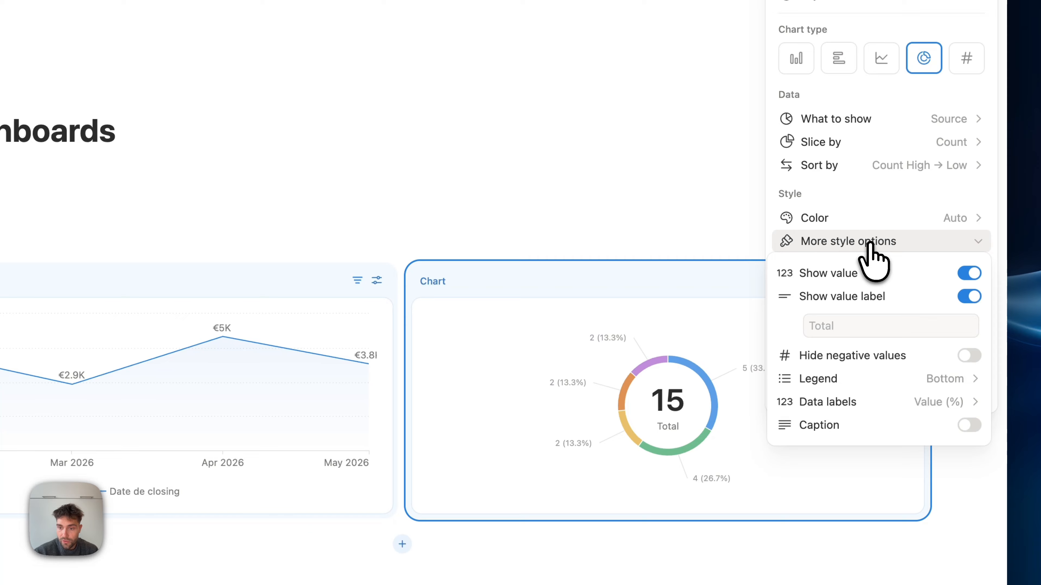
left_click(844, 400)
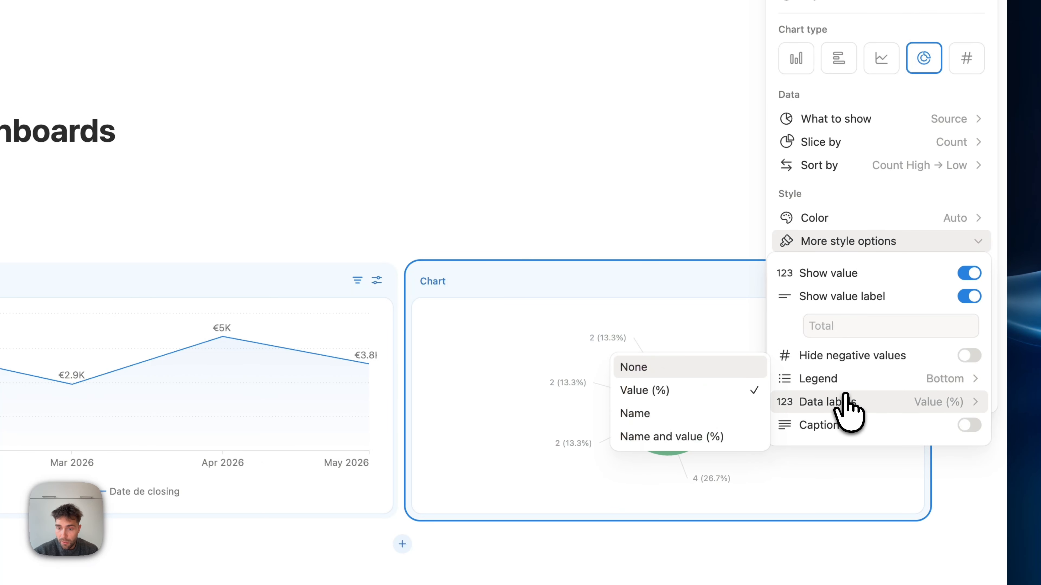
mouse_move(771, 400)
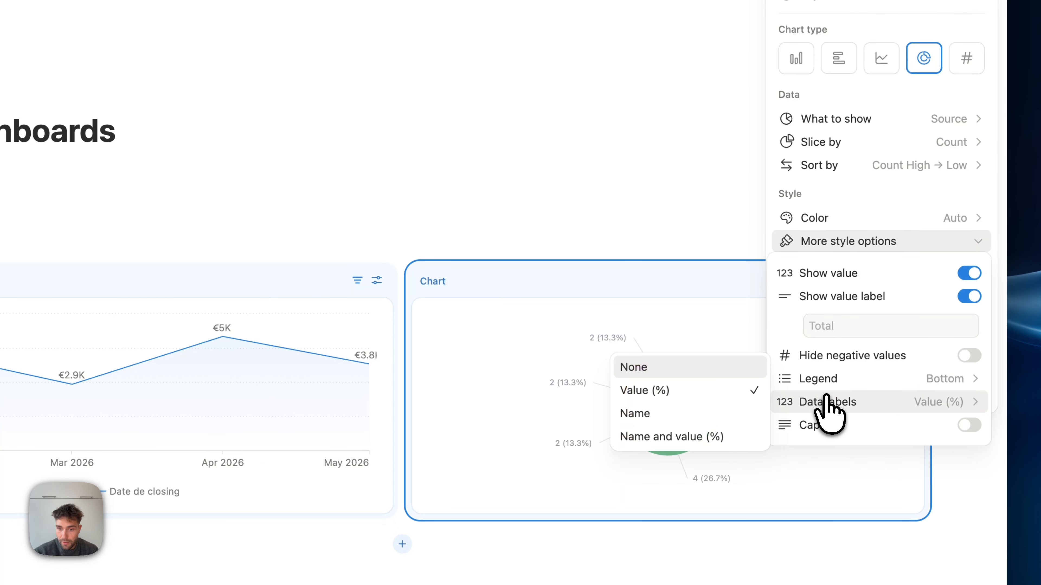
left_click(692, 437)
left_click(613, 164)
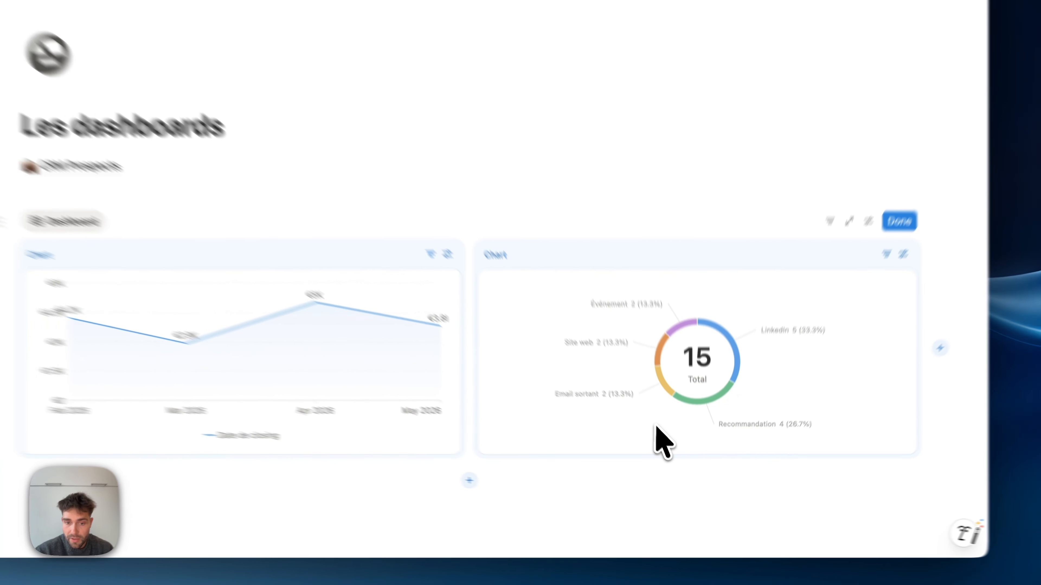
Step: Widen the line chart and bring the two charts back to equal widths
left_click_drag(474, 337, 565, 337)
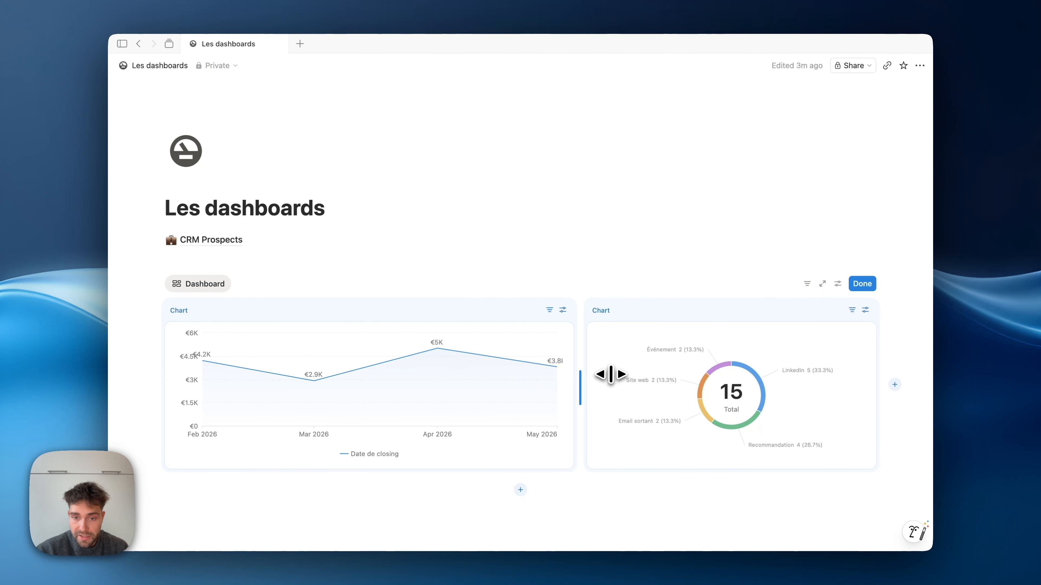
left_click_drag(610, 373, 520, 381)
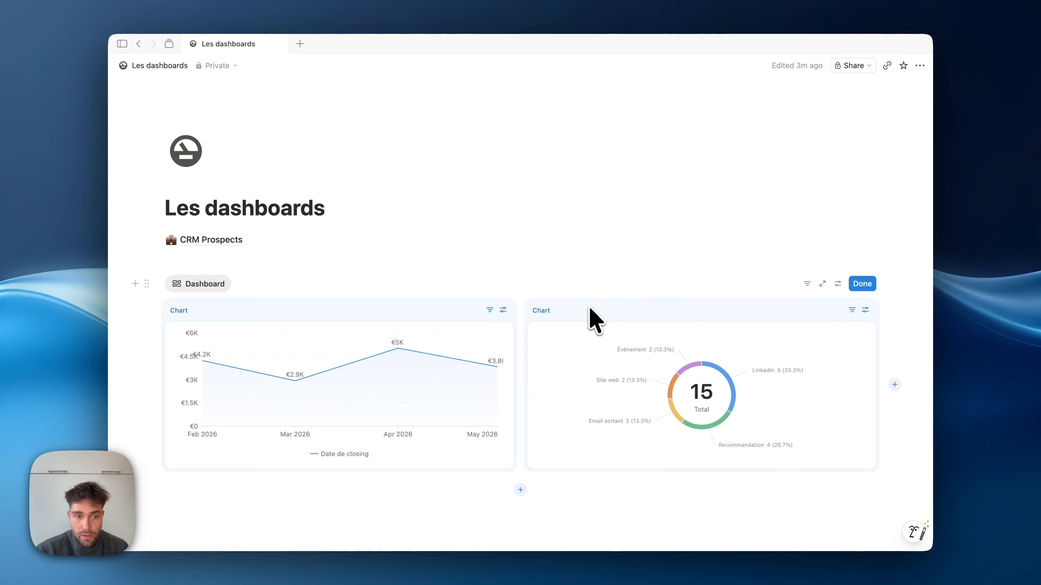
Step: Rearrange the dashboard so the donut chart comes first with the line chart beside it in the same row
left_click_drag(590, 308, 237, 304)
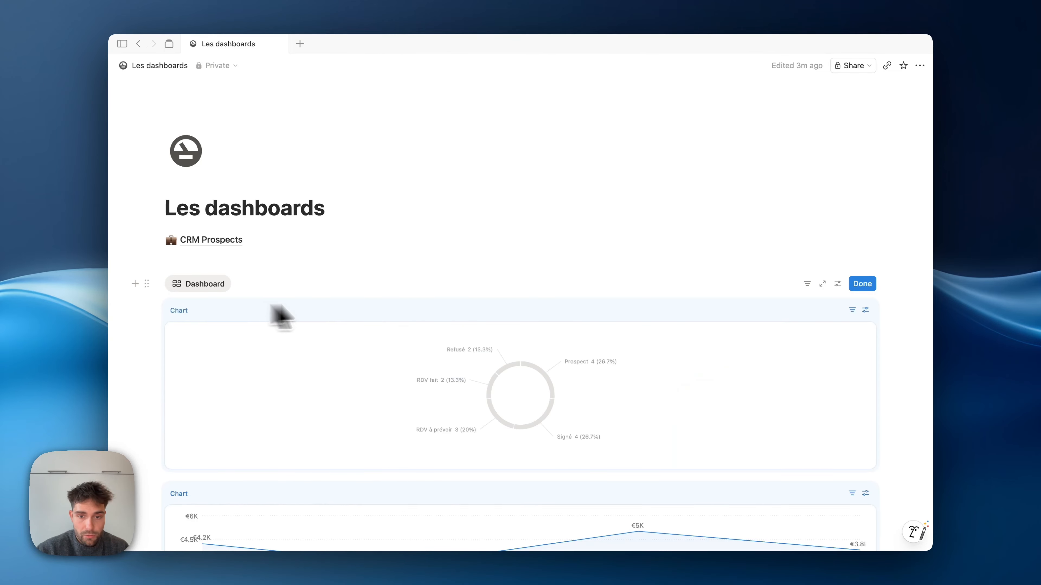
scroll(389, 472, "down", 5)
left_click_drag(462, 122, 168, 349)
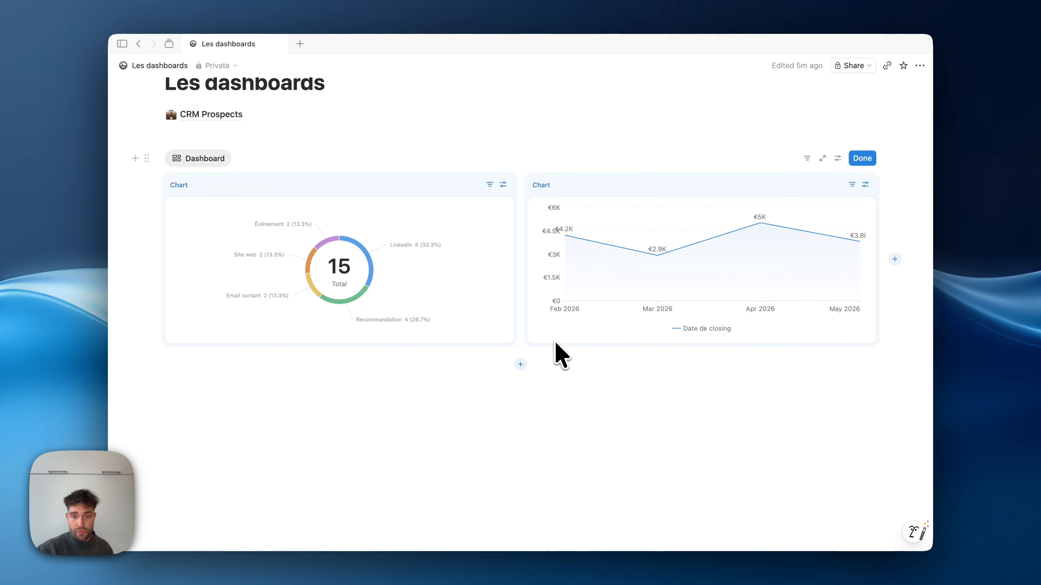
Step: Add a horizontal bar chart from CRM Prospects in a new row below the other charts and omit its zero values
left_click(520, 364)
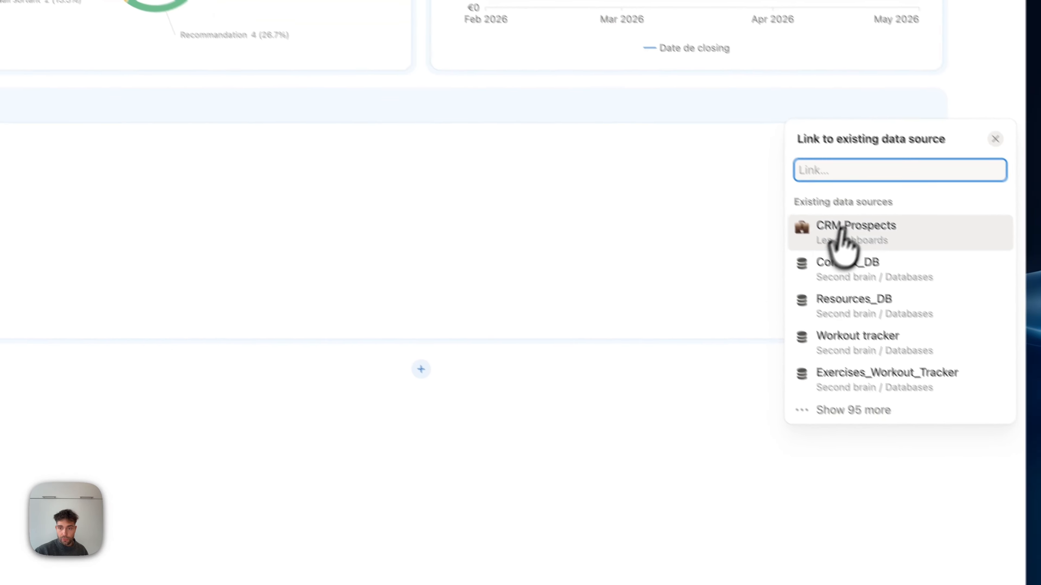
left_click(854, 226)
left_click(826, 371)
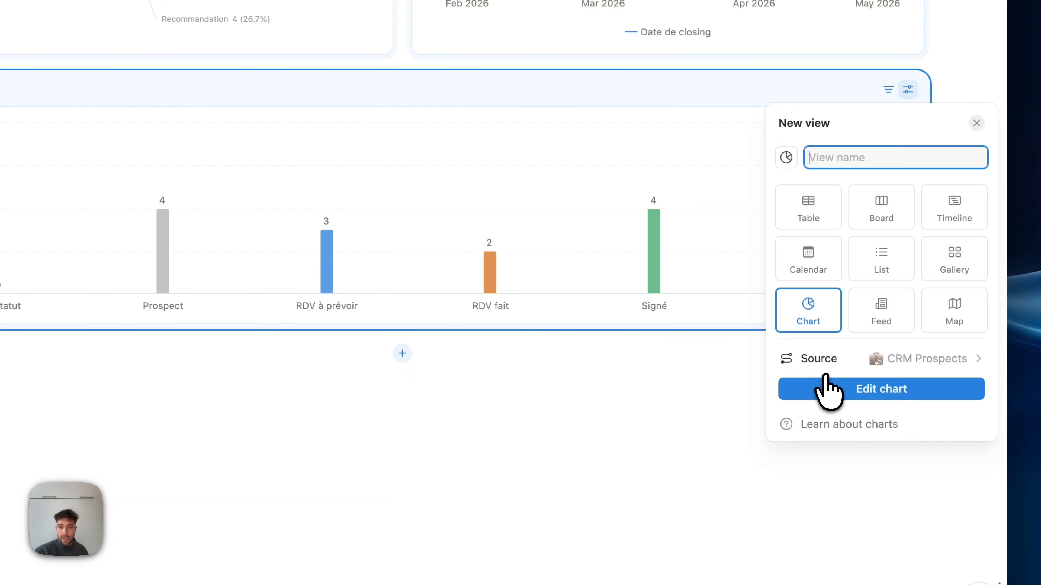
left_click(829, 386)
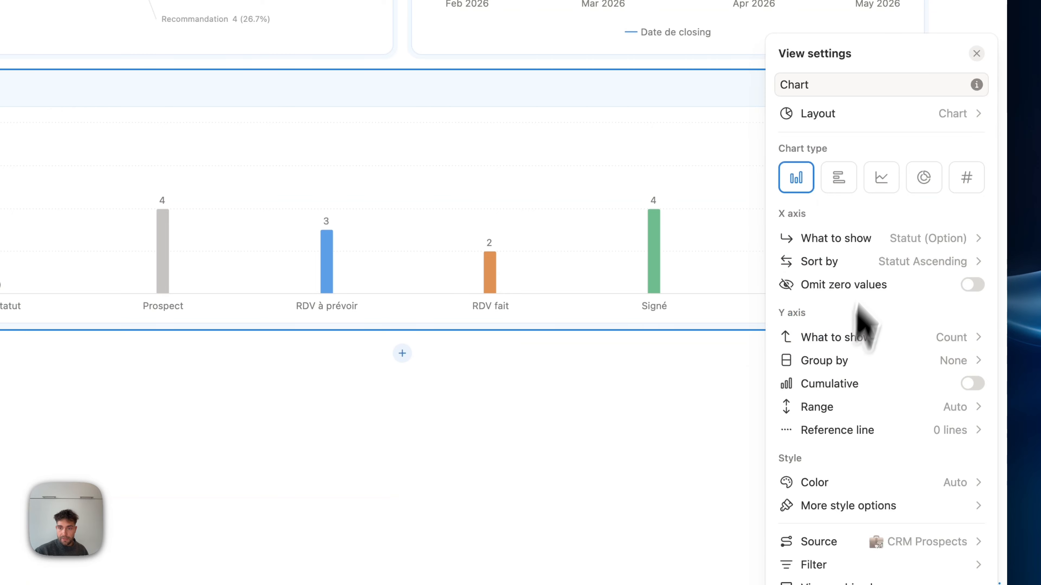
left_click(842, 182)
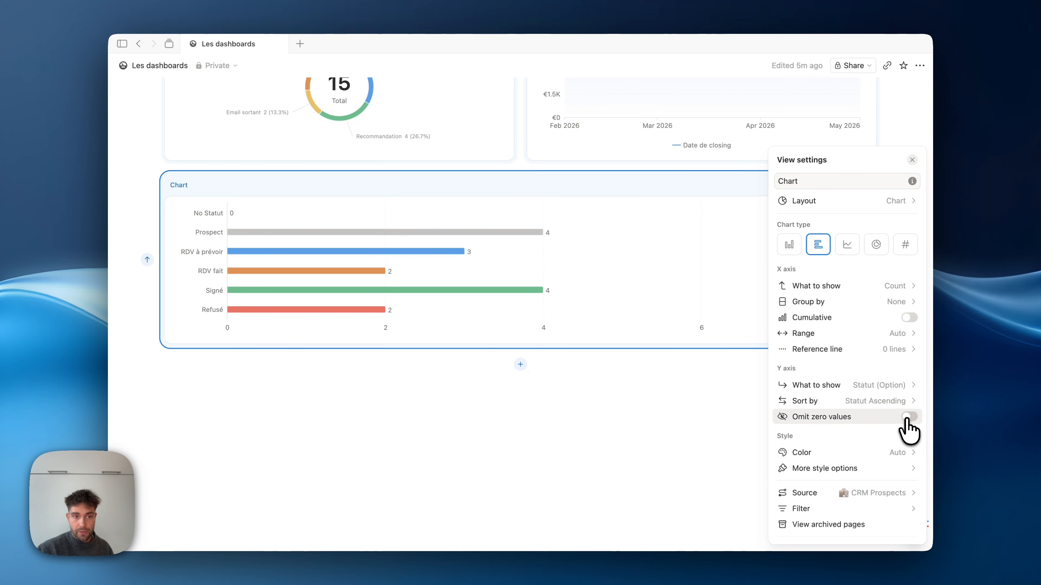
left_click(908, 417)
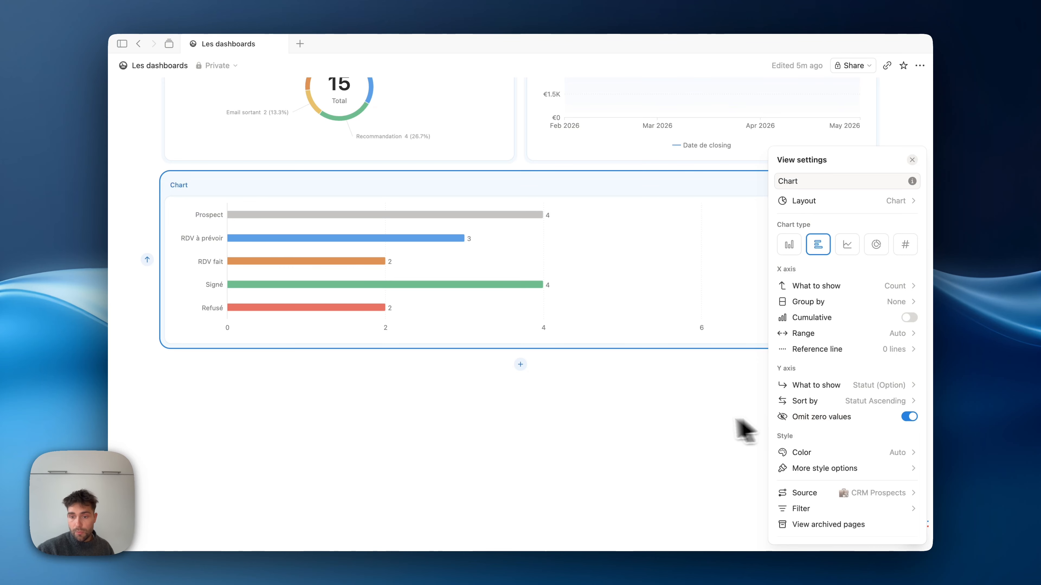
left_click(692, 430)
Step: Rearrange the dashboard so the line chart fills the first row, with the bar chart and donut chart side by side below it
scroll(689, 430, "up", 3)
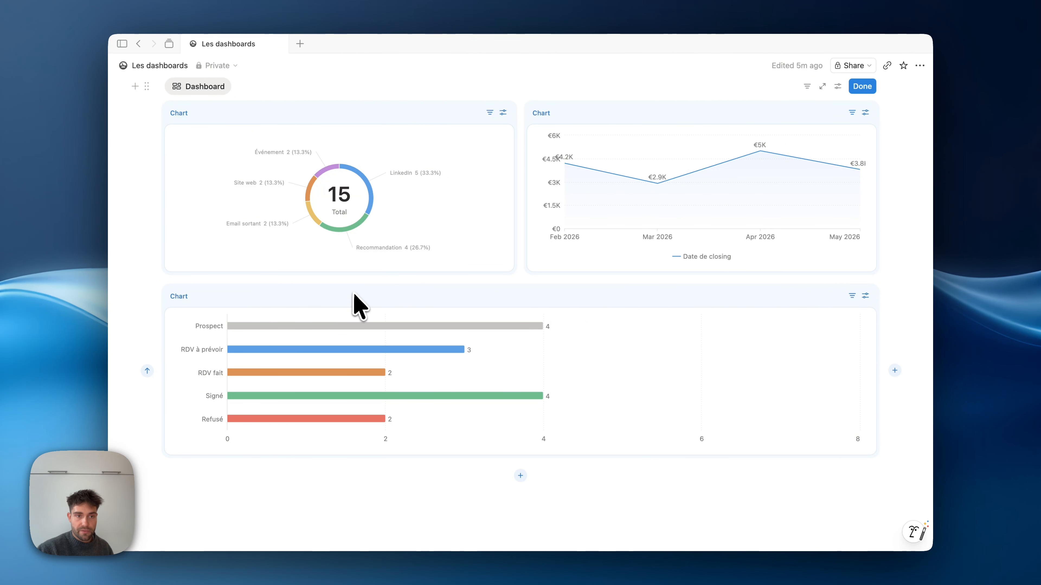
left_click_drag(353, 302, 213, 204)
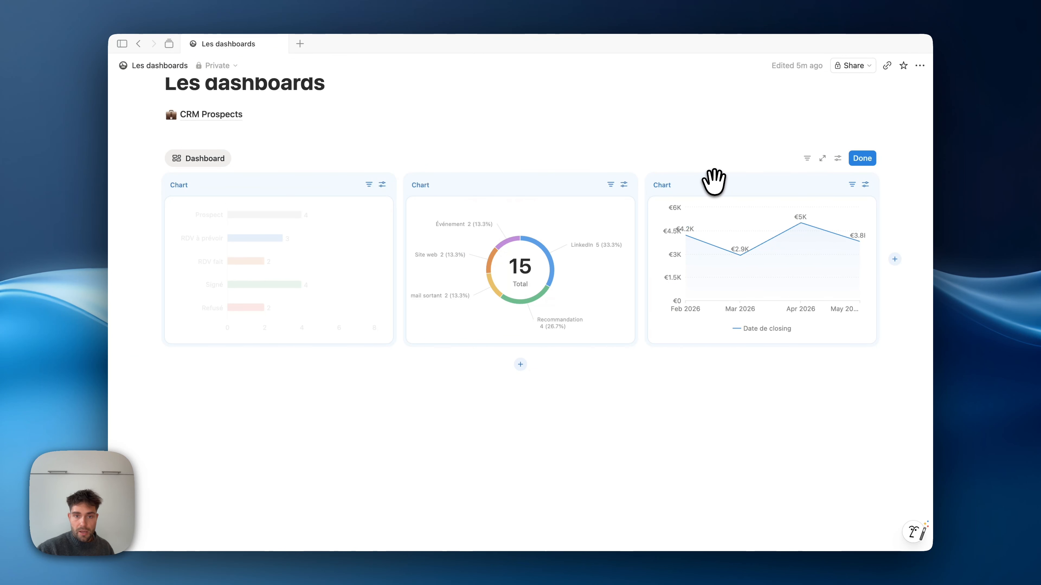
left_click_drag(715, 181, 632, 181)
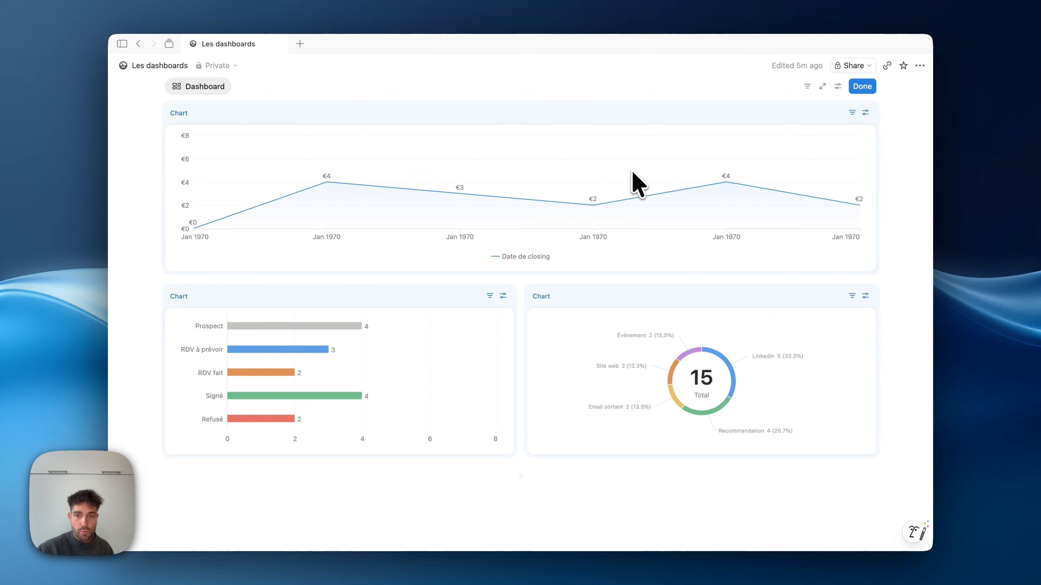
Step: Finish editing the dashboard and review the layout of its three charts
scroll(534, 228, "up", 3)
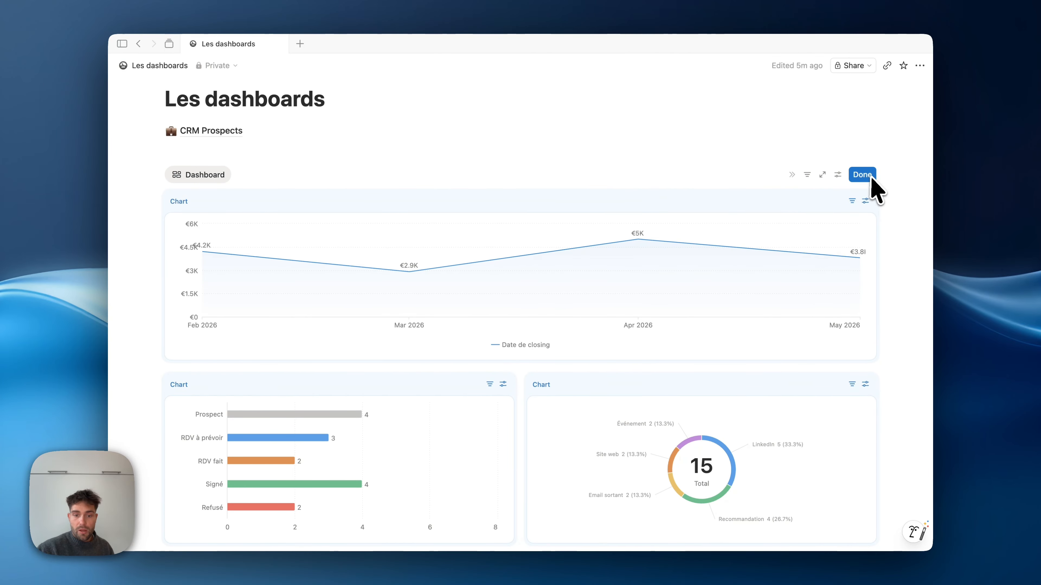
scroll(569, 435, "down", 3)
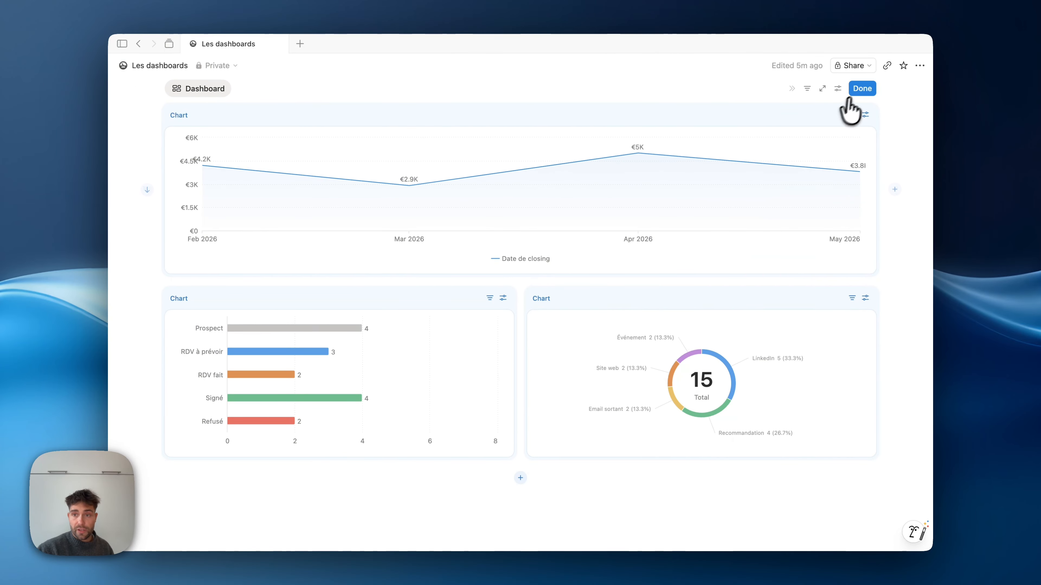
left_click(862, 88)
scroll(545, 244, "up", 3)
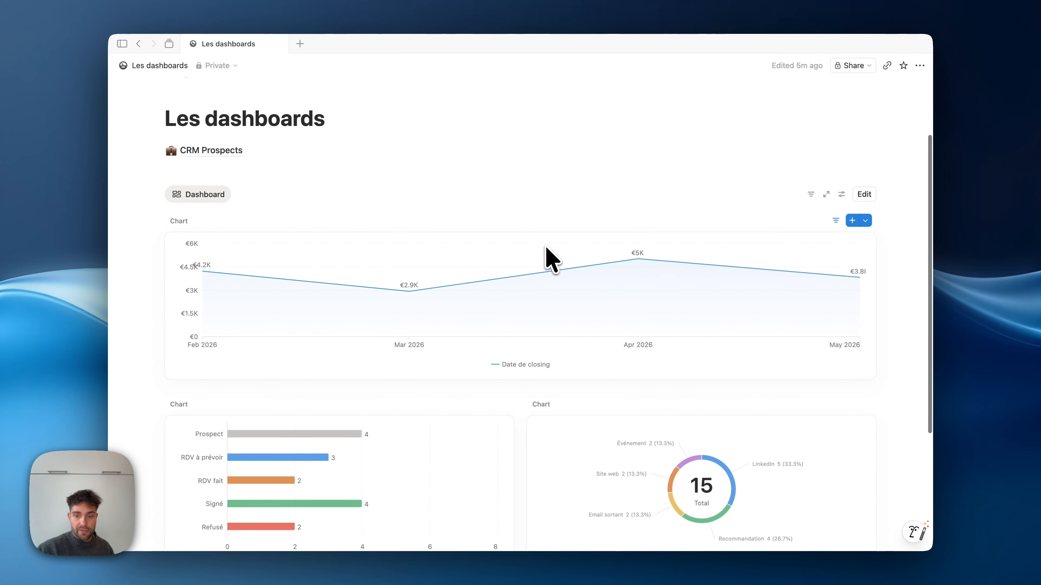
scroll(547, 254, "down", 3)
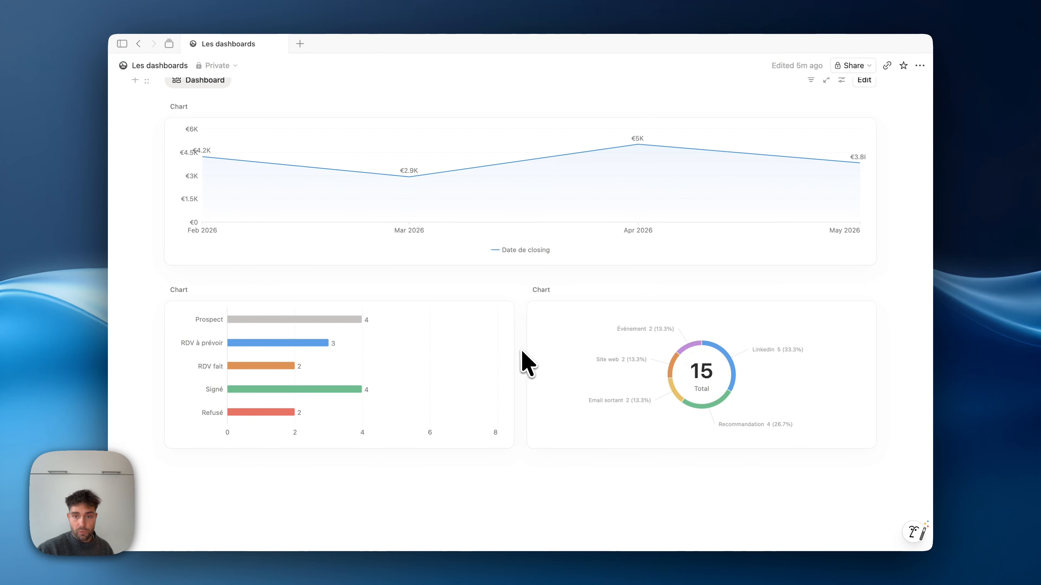
scroll(512, 357, "up", 5)
scroll(357, 422, "down", 3)
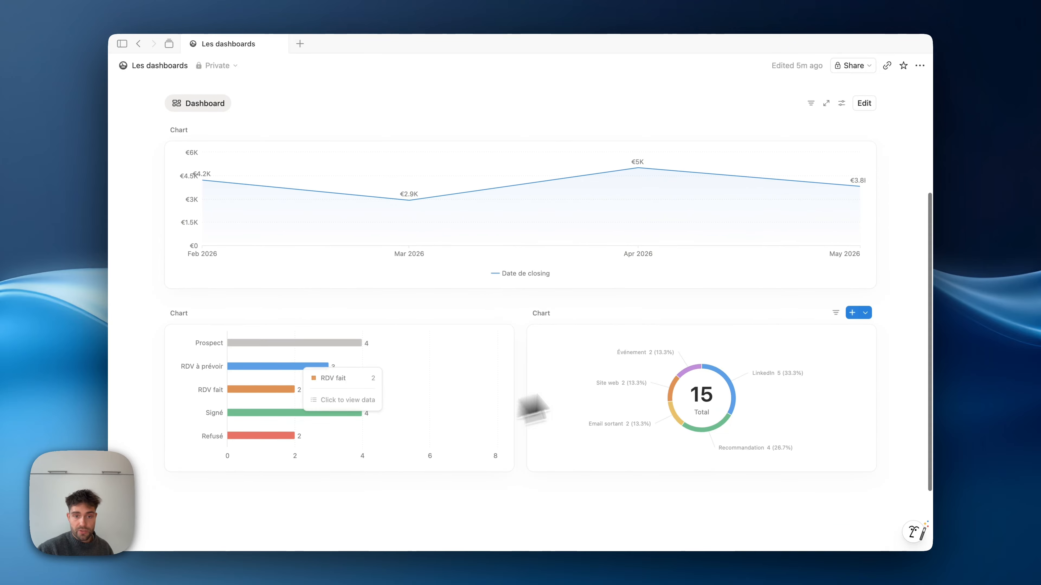
Step: Filter the whole dashboard to prospects whose Statut is Signé and look over the filtered charts
scroll(532, 409, "up", 3)
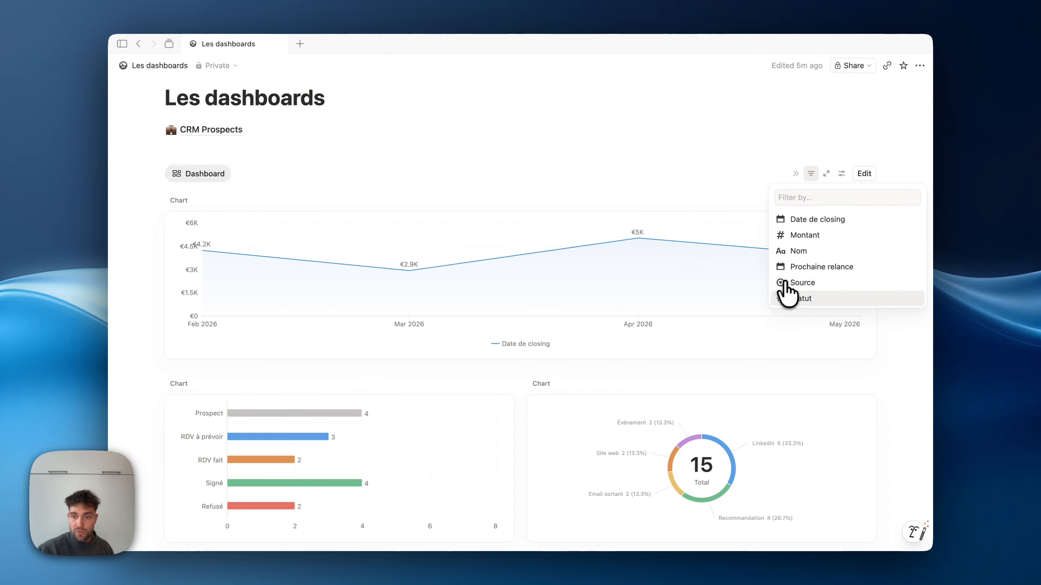
left_click(792, 303)
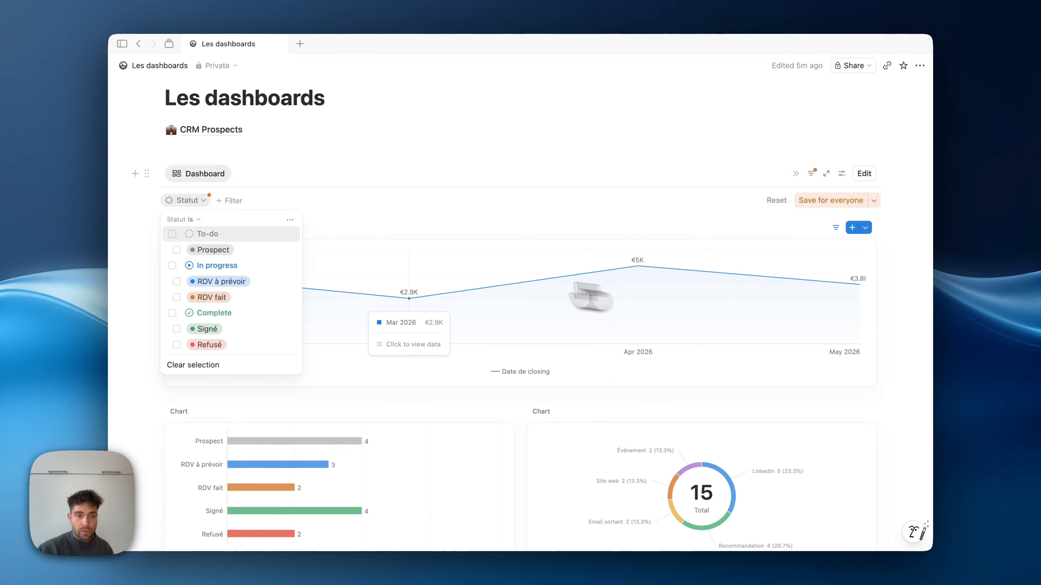
left_click(175, 329)
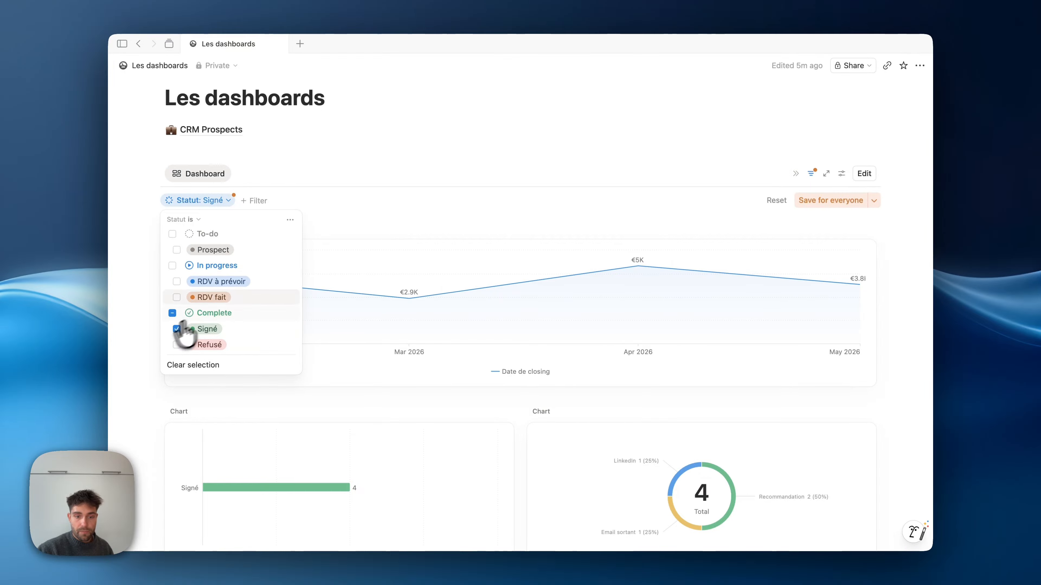
left_click(439, 151)
scroll(439, 149, "down", 5)
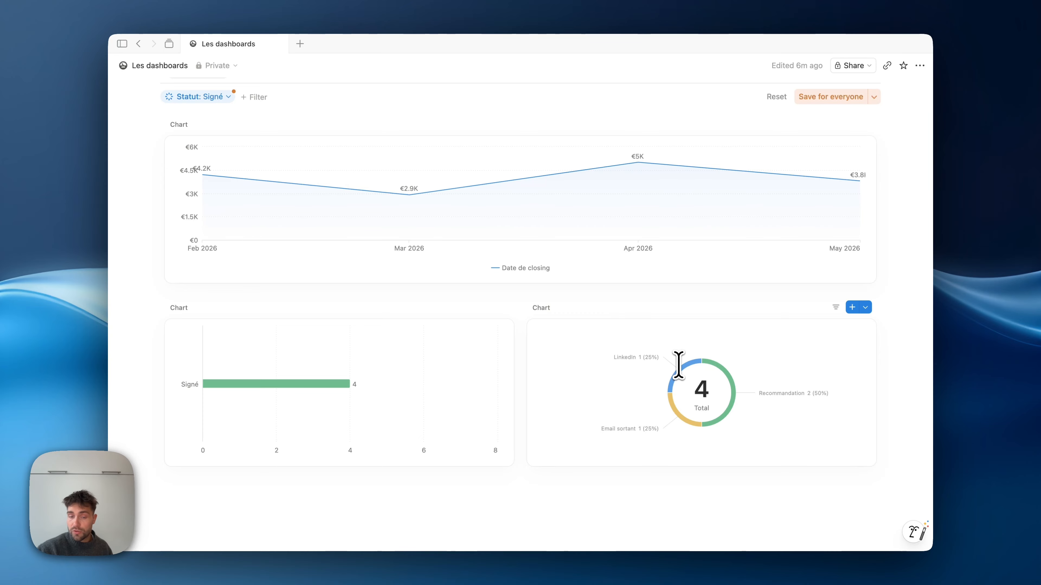
scroll(656, 373, "up", 3)
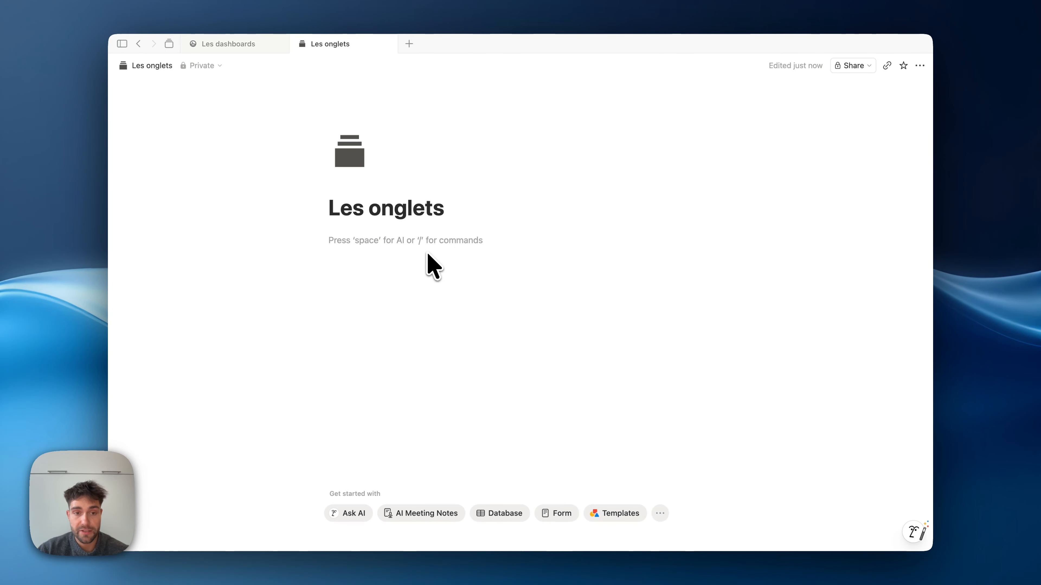
Step: Insert a tabs block on the Les onglets page and rename its first tab Description
type("/tabs")
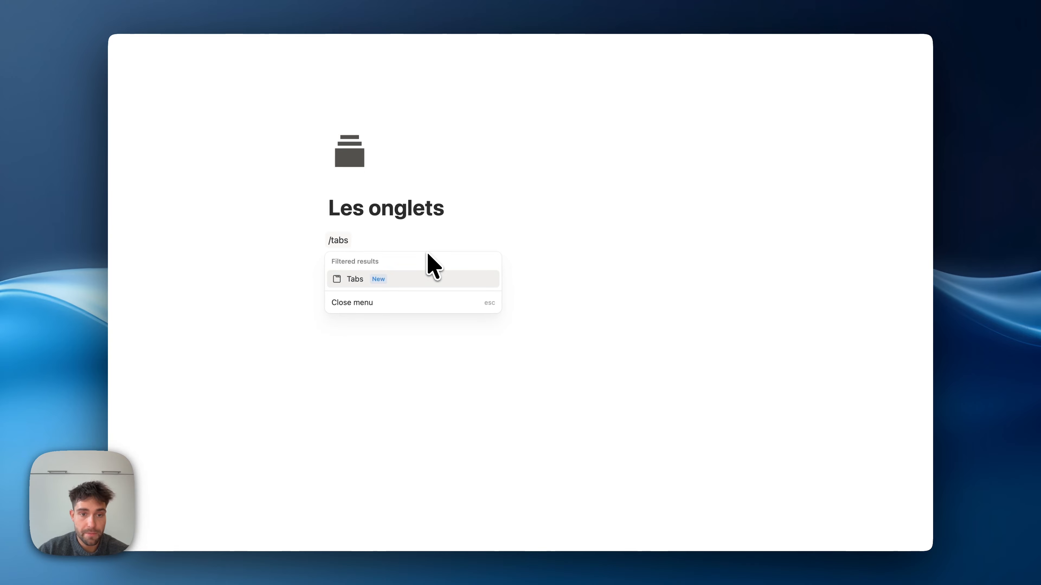
key("Return")
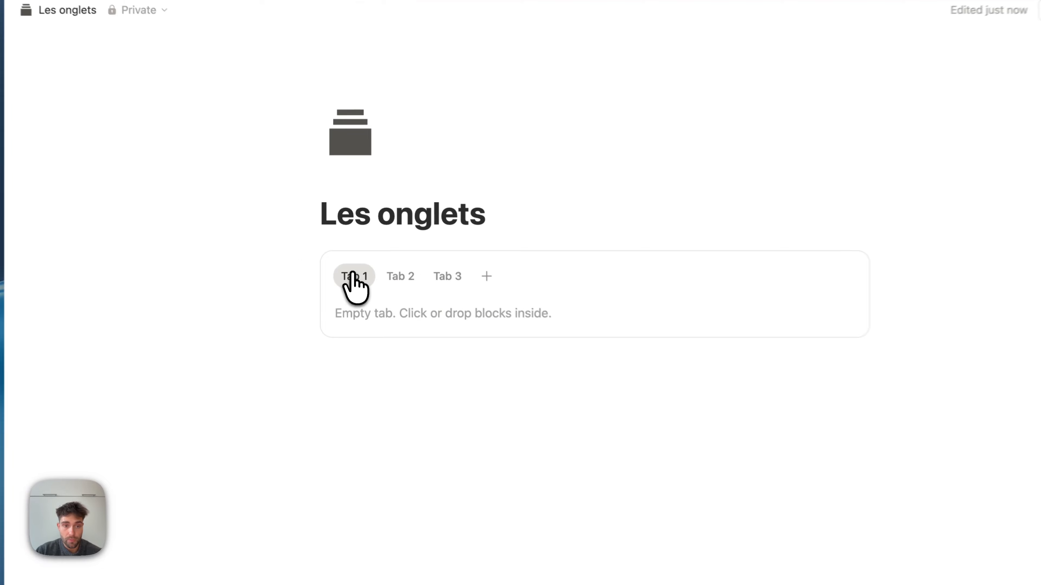
left_click(352, 275)
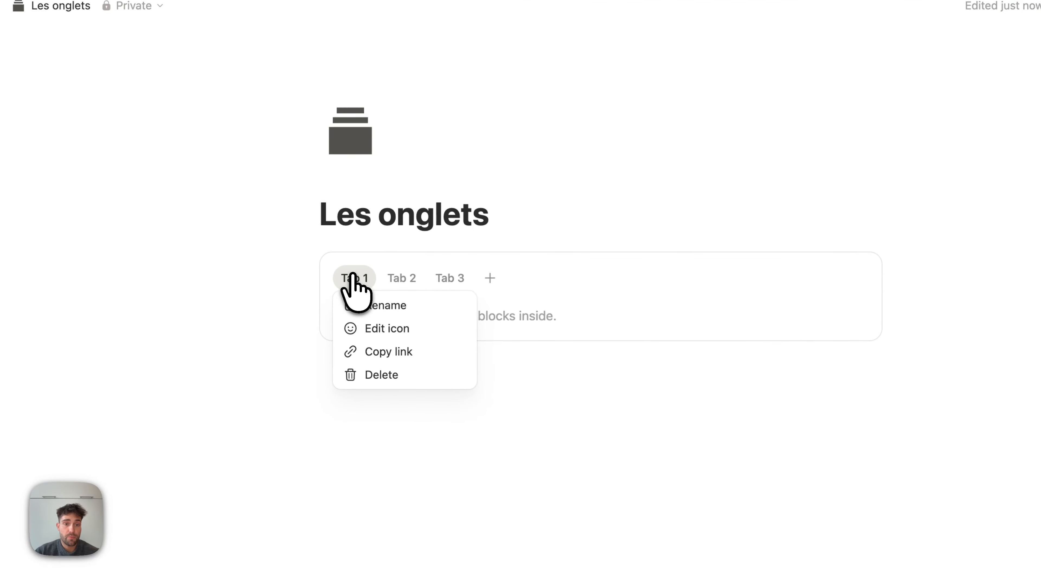
left_click(356, 305)
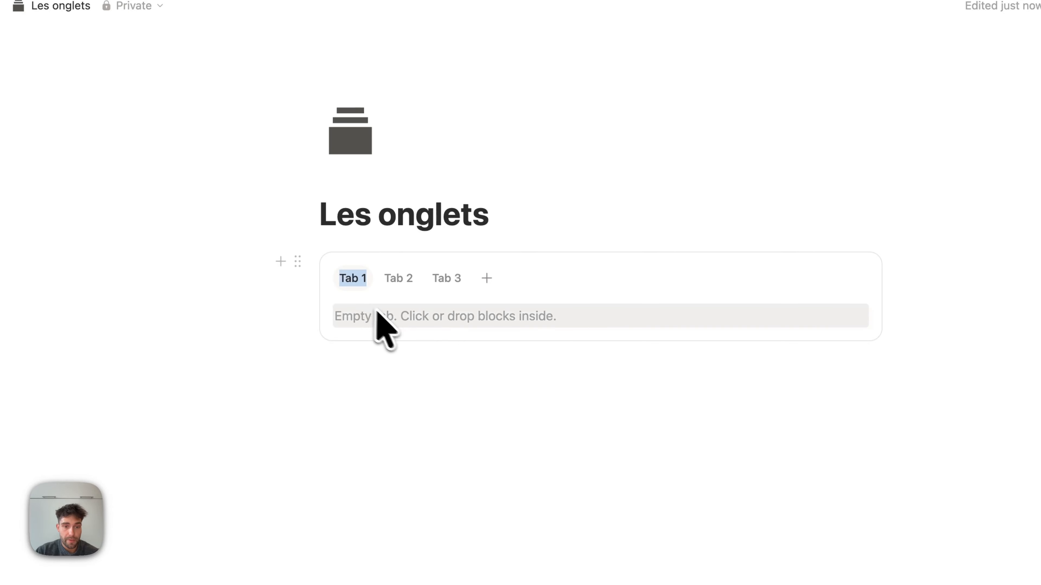
type("Description")
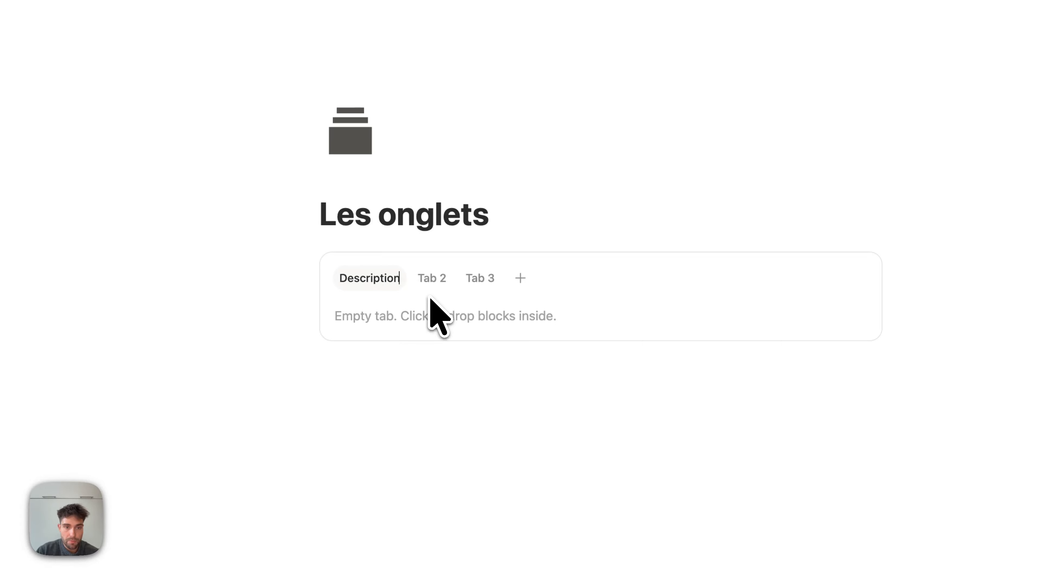
Step: Rename the second tab of the block Tâches
left_click(432, 279)
left_click(434, 280)
left_click(432, 307)
type("T")
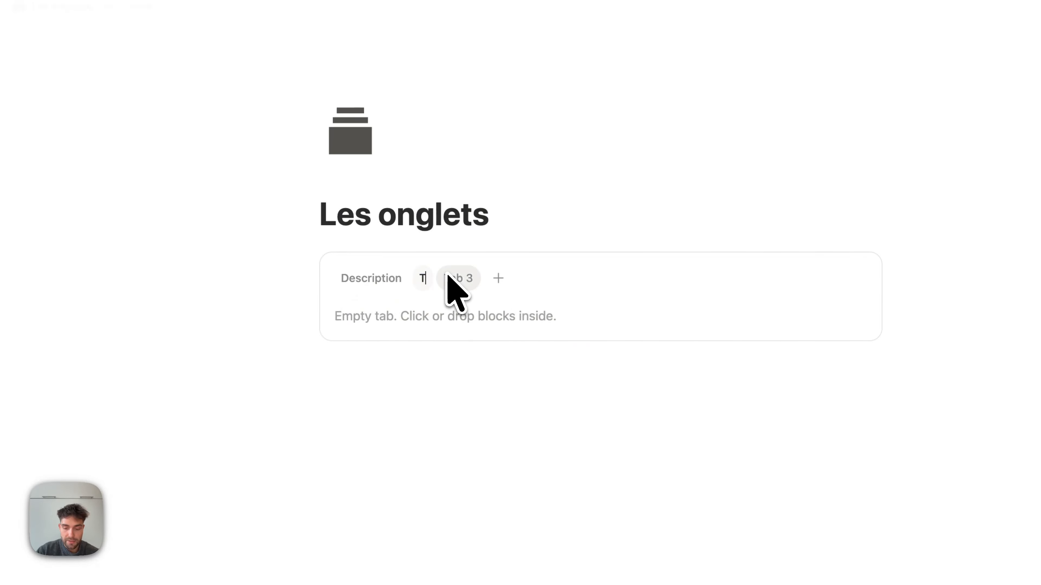
type("âches")
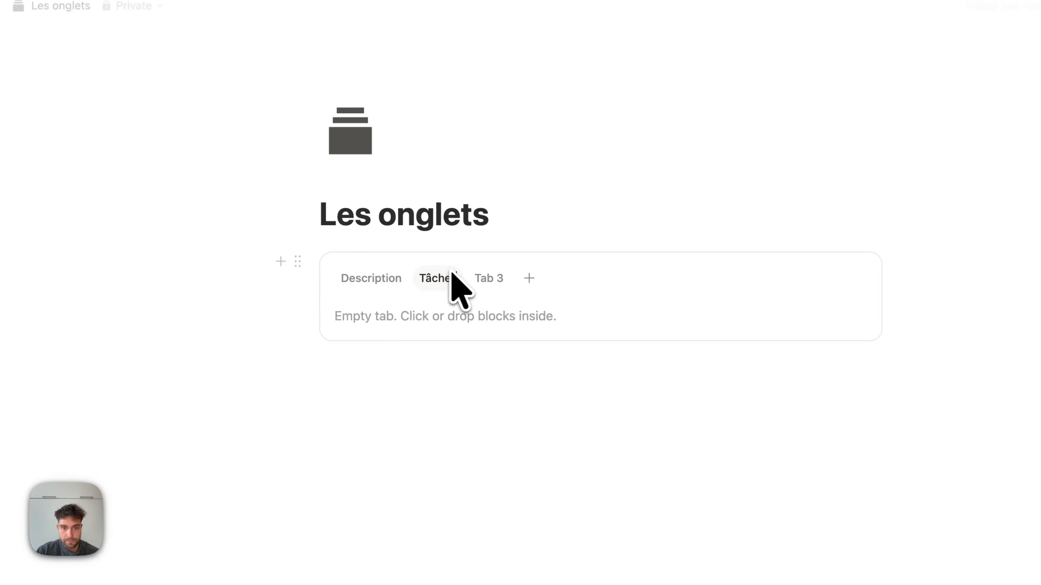
Step: Rename the third tab of the block Responsables
left_click(482, 282)
left_click(488, 292)
left_click(490, 303)
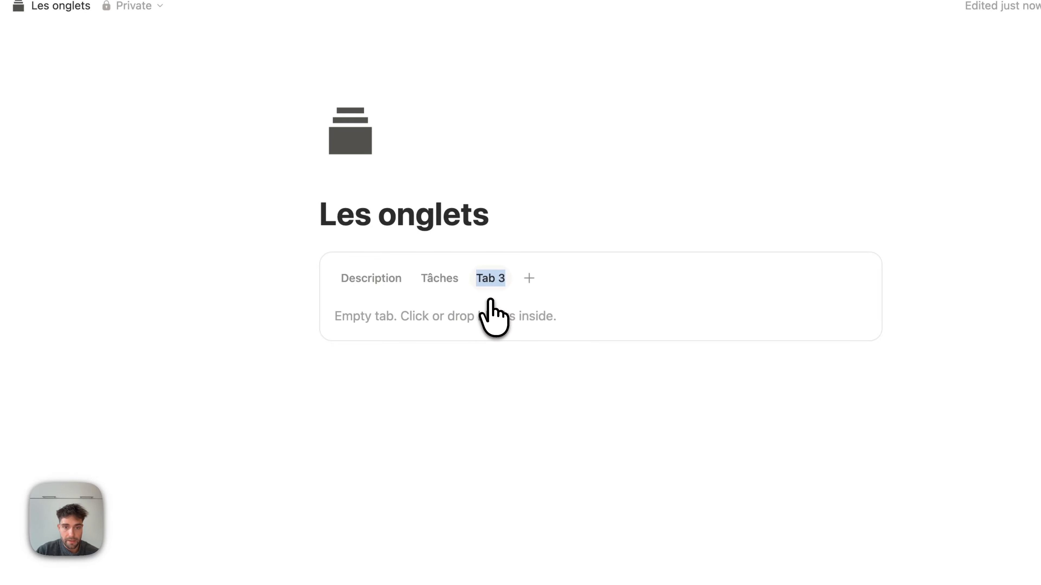
type("Resp")
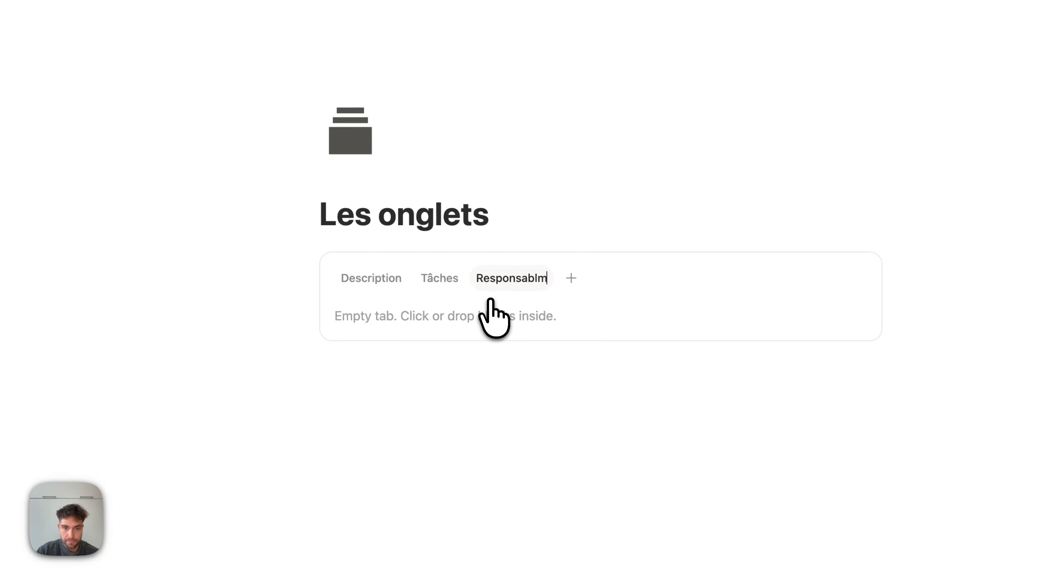
type("onsables")
Step: Give the Description tab a text-lines icon by filtering the icon library for "text"
left_click(353, 284)
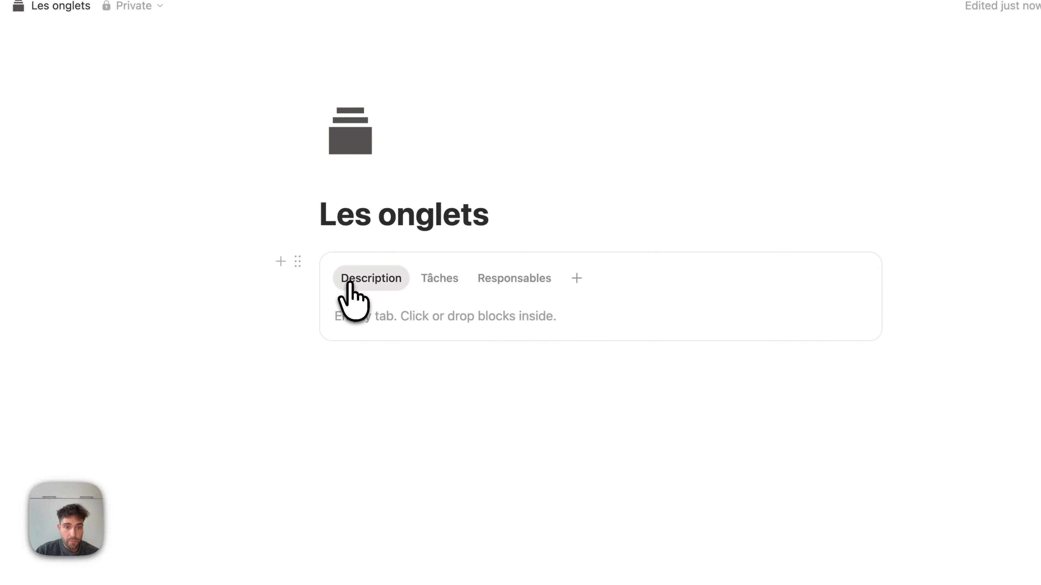
left_click(352, 284)
left_click(359, 330)
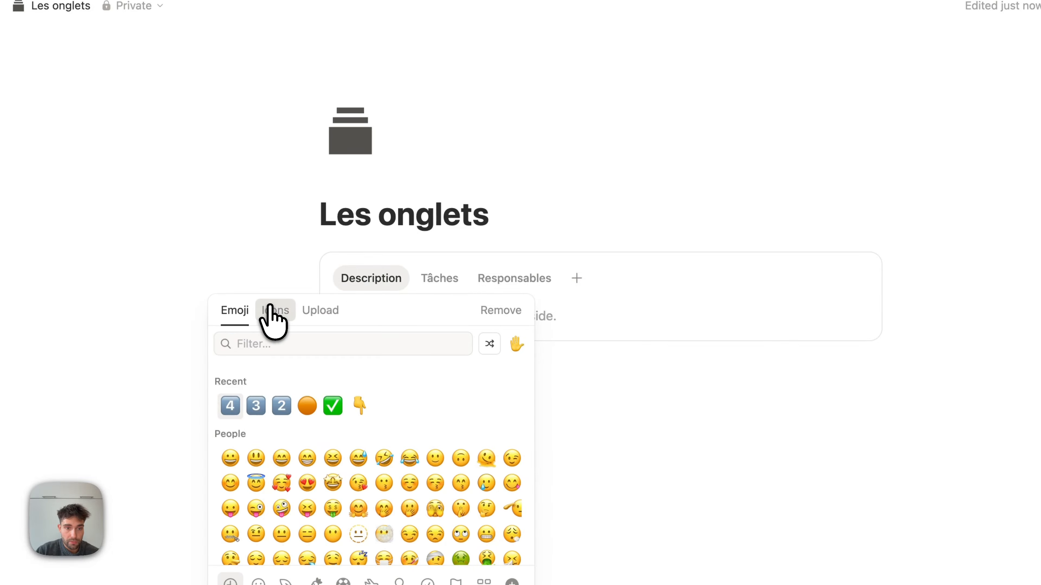
left_click(273, 312)
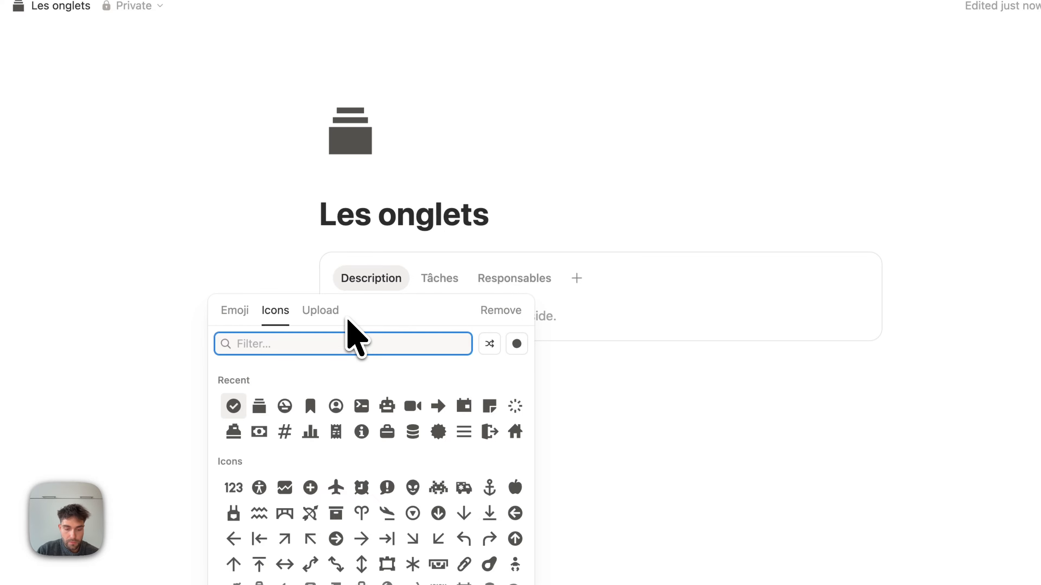
type("text")
left_click(233, 381)
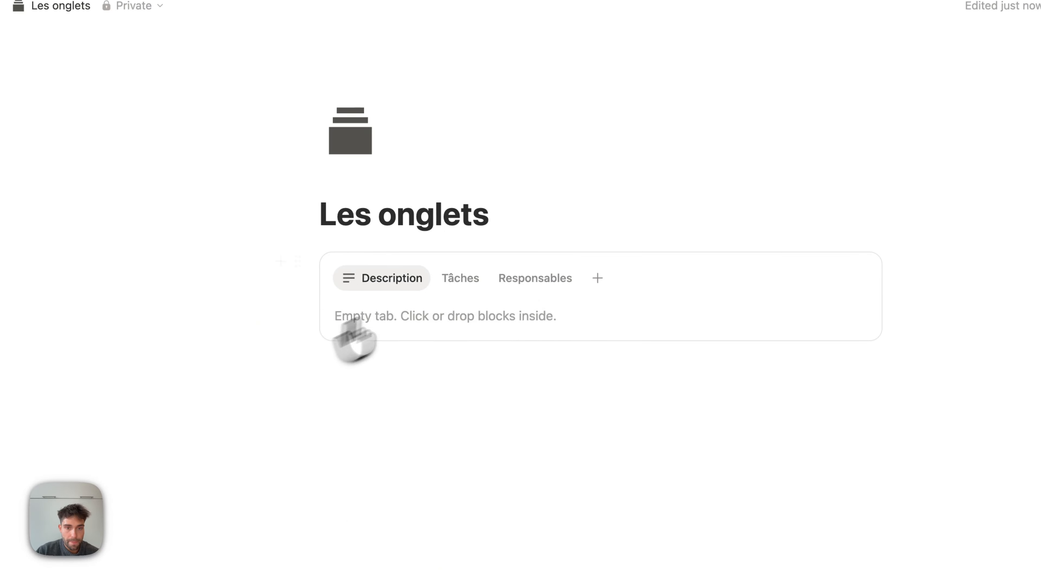
Step: Give the Tâches tab the round checkmark icon from the recent icons
left_click(455, 279)
left_click(462, 331)
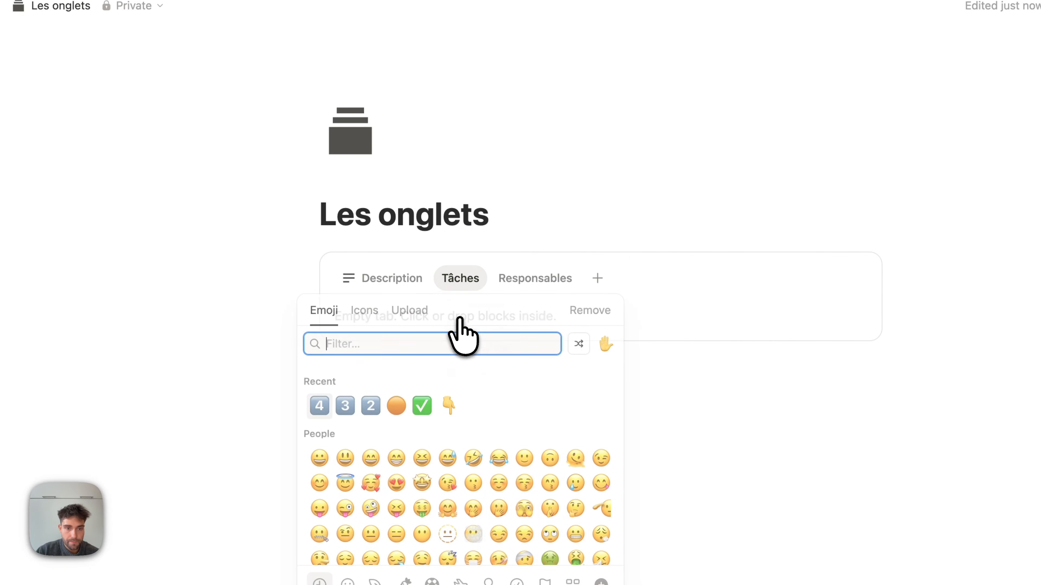
left_click(364, 311)
left_click(346, 406)
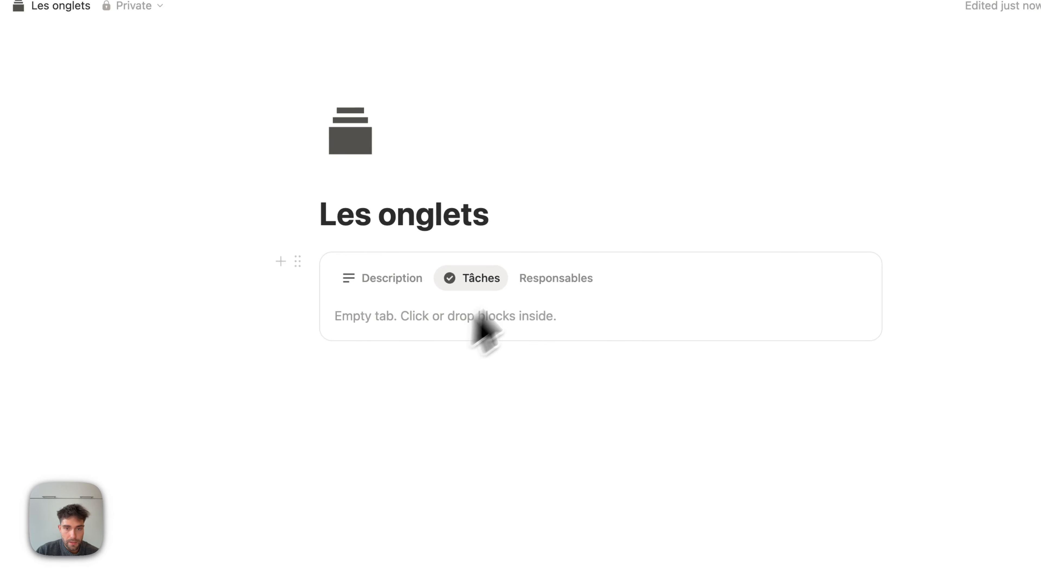
Step: Give the Responsables tab the group-of-people icon by filtering the icon library for "team"
left_click(550, 284)
left_click(550, 284)
left_click(549, 328)
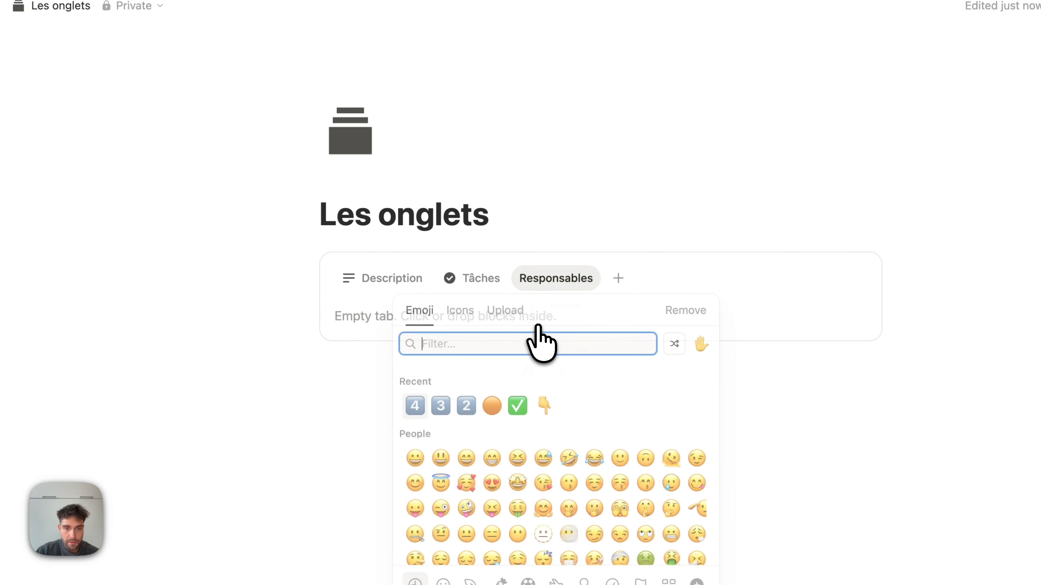
left_click(463, 314)
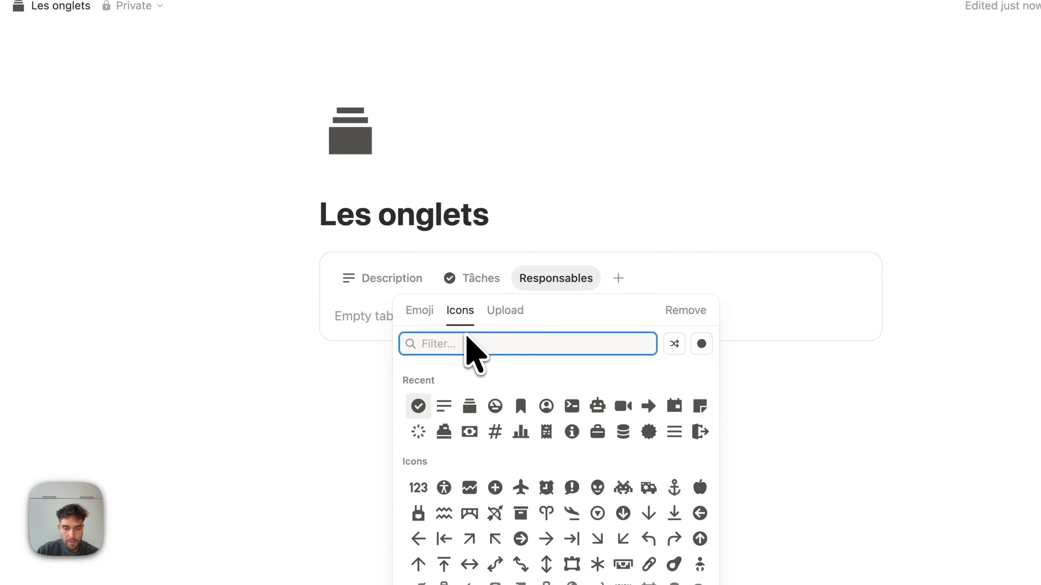
type("team")
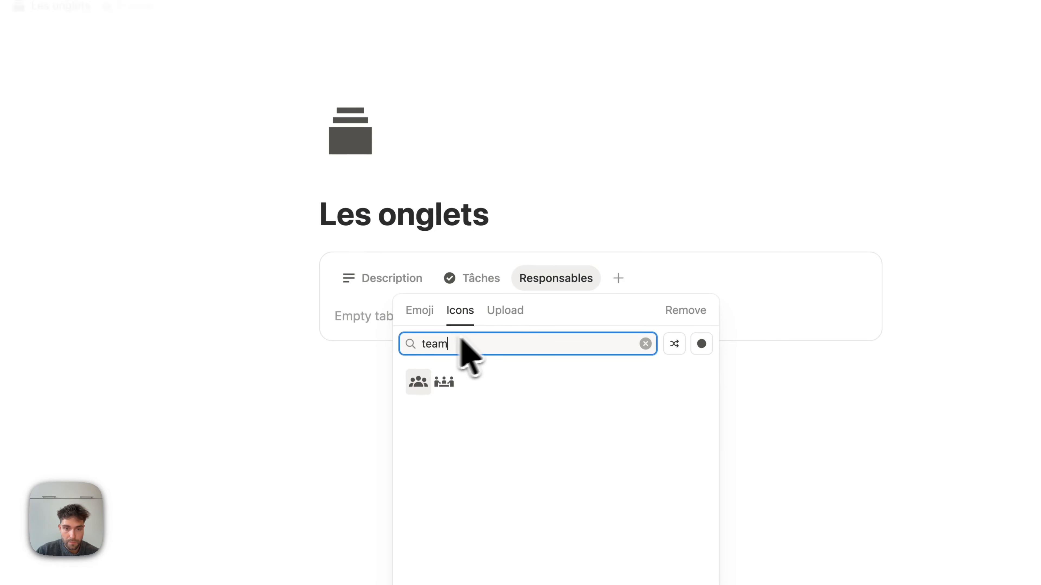
left_click(418, 382)
Step: Go through the Description, Tâches and Responsables tabs, starting an empty text line in Description
left_click(368, 285)
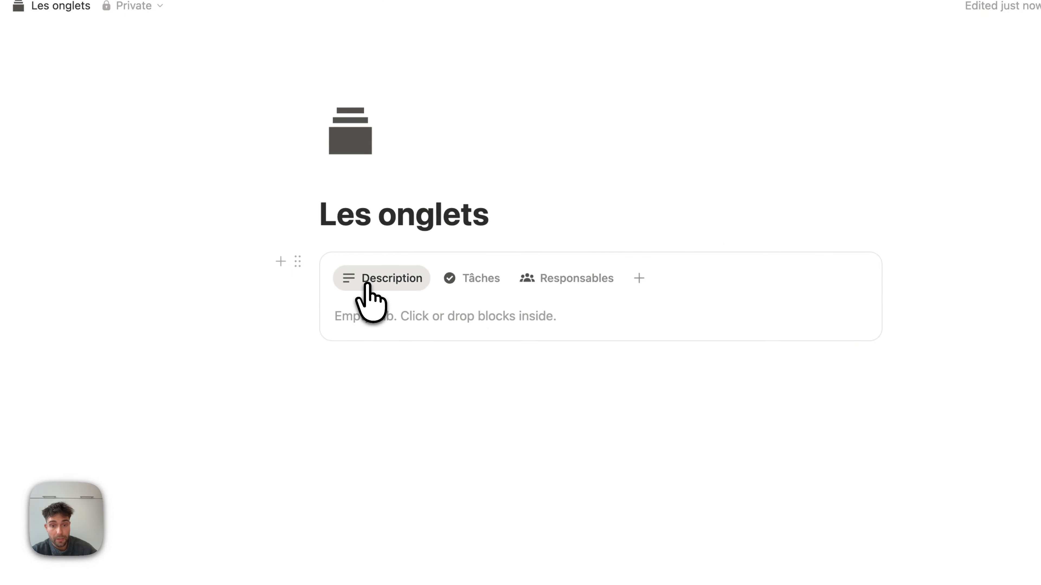
left_click(354, 316)
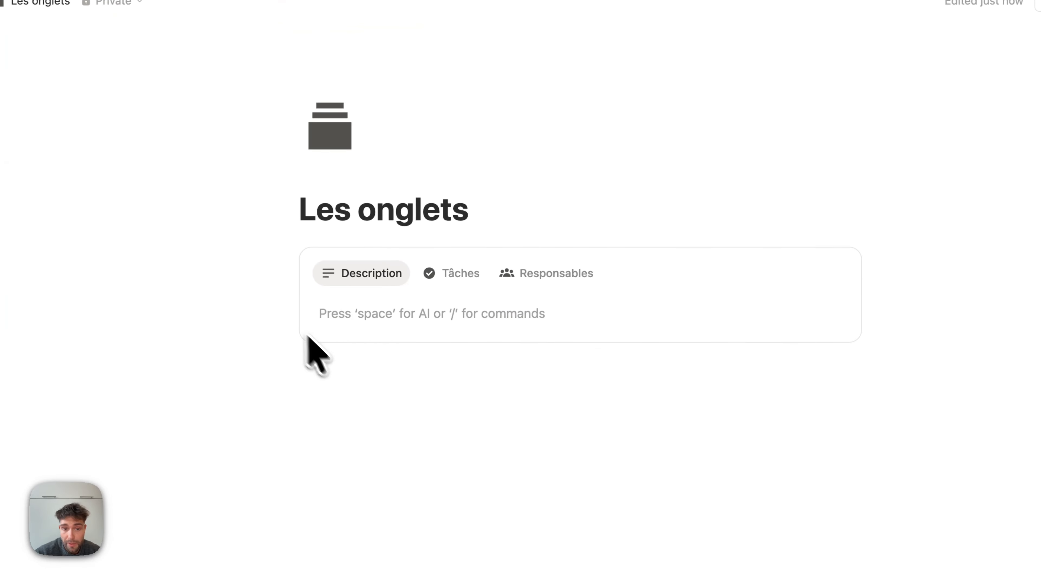
left_click(460, 275)
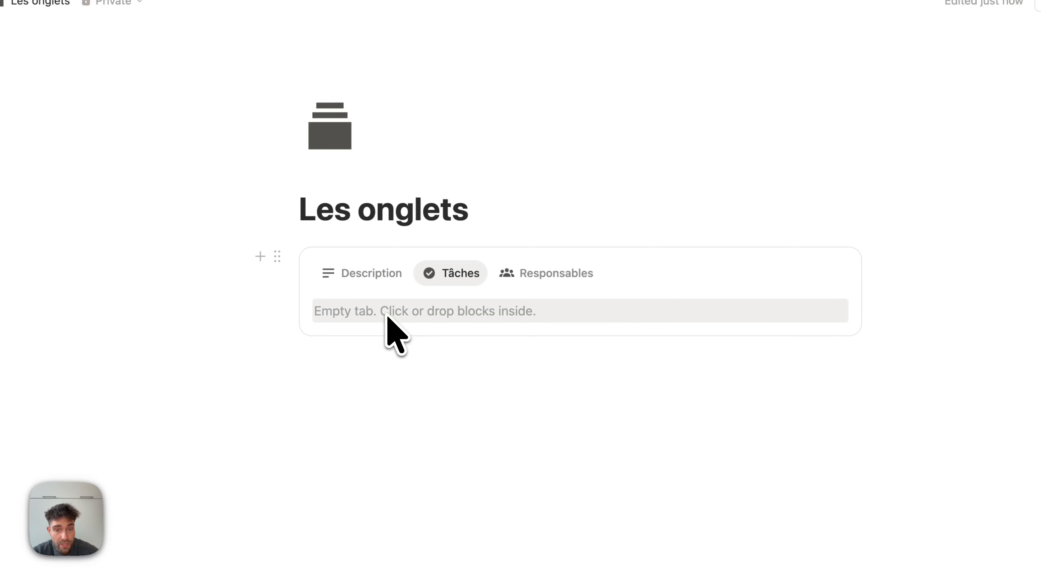
left_click(548, 274)
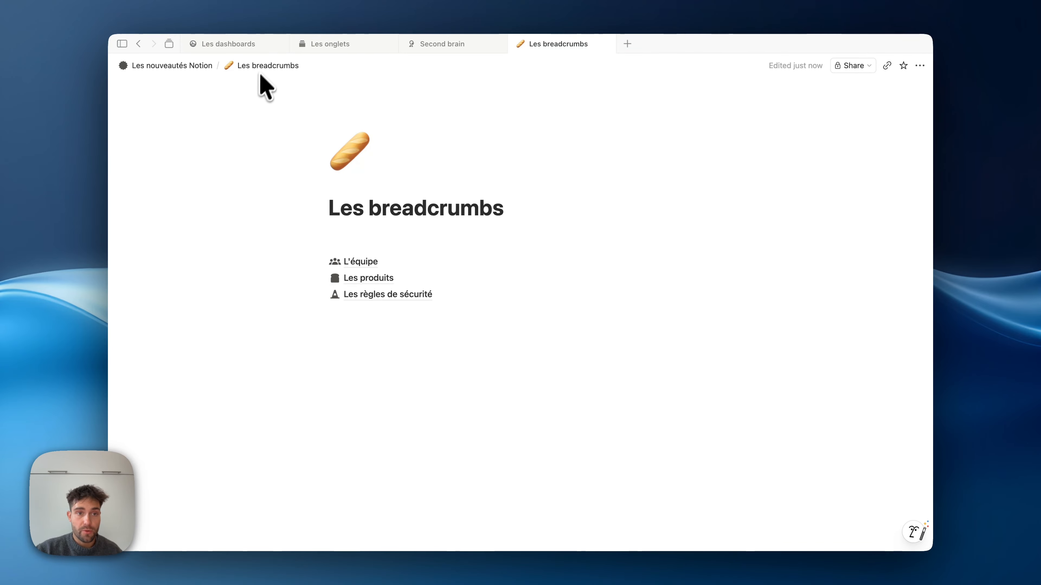
Step: Preview the subpages of Les breadcrumbs from the breadcrumb path, and go up to the parent page Les nouveautés Notion
mouse_move(263, 68)
mouse_move(264, 118)
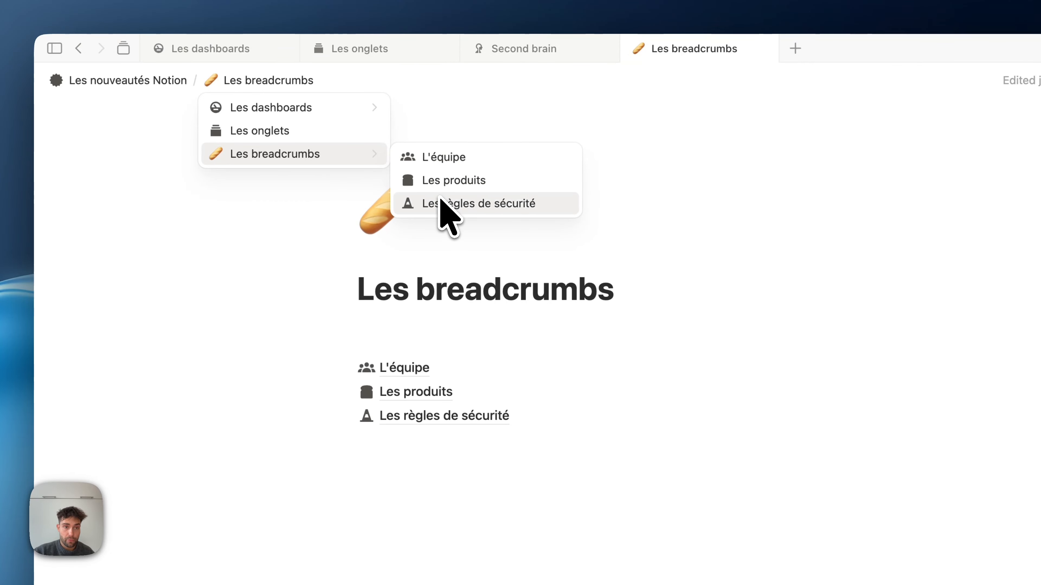
left_click(138, 82)
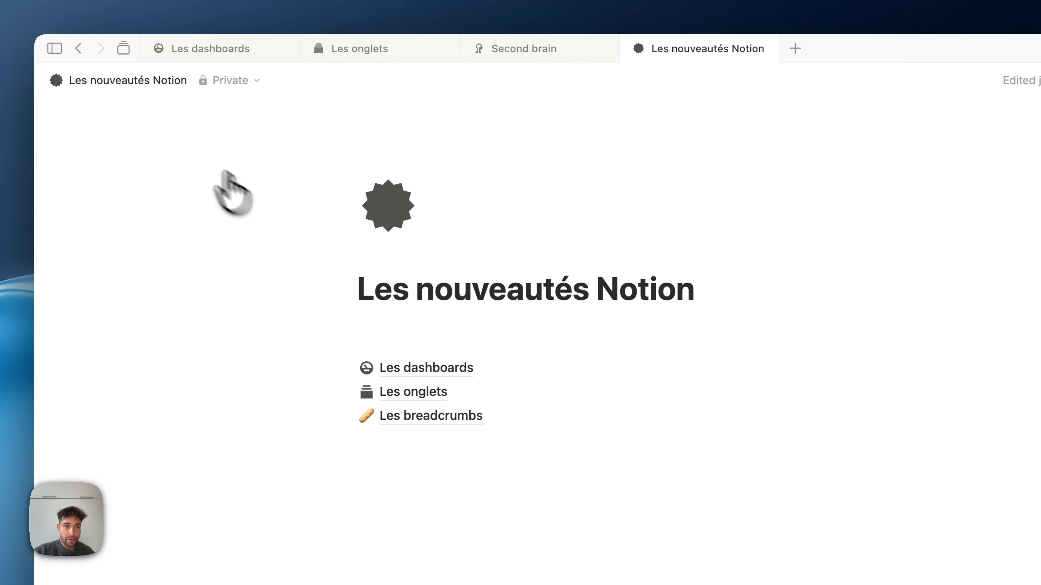
Step: Browse the nested pages of Les nouveautés Notion from the breadcrumb path and open Les produits under Les breadcrumbs
mouse_move(150, 85)
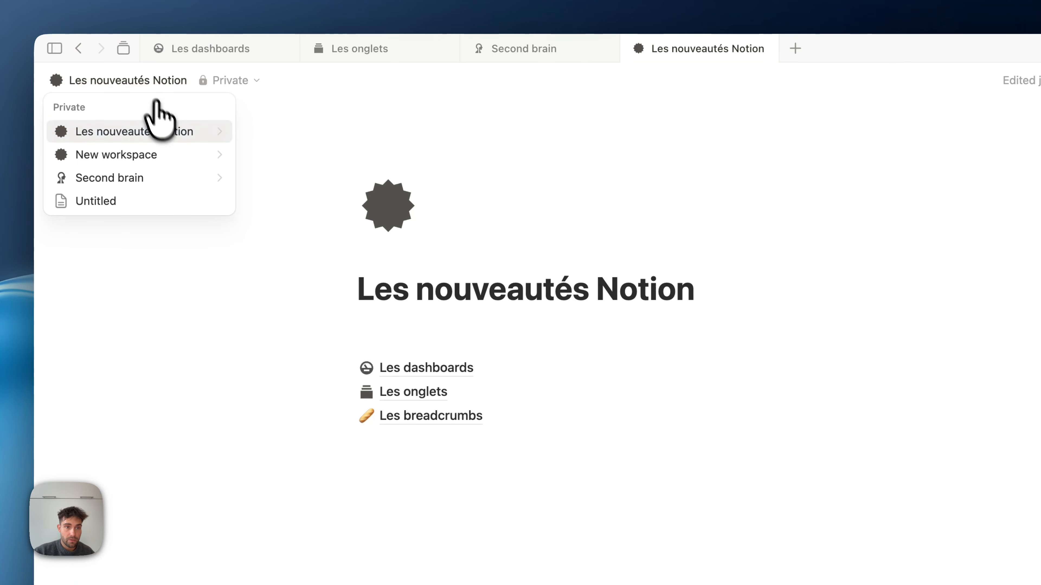
mouse_move(169, 133)
mouse_move(263, 131)
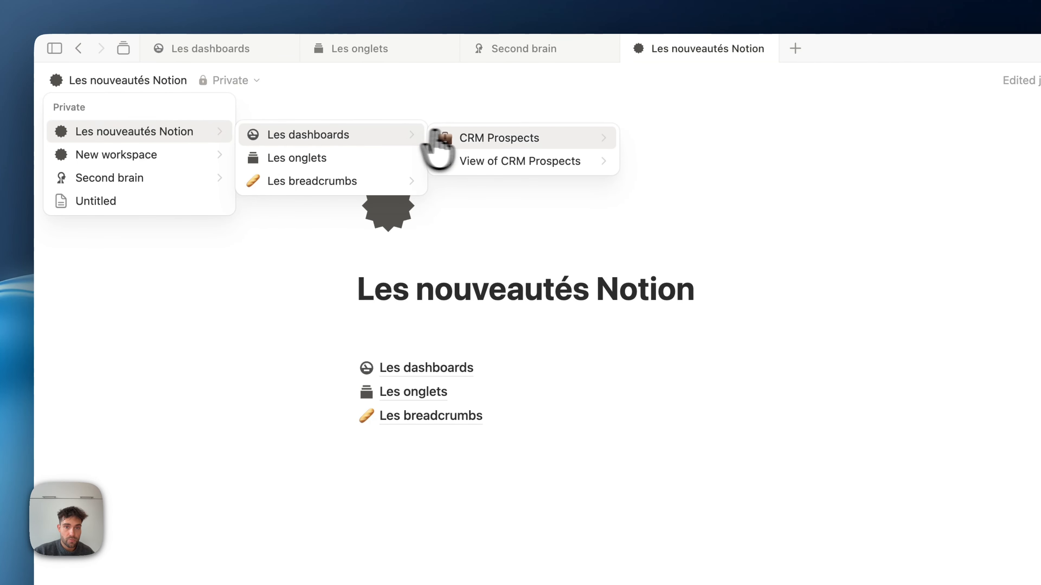
mouse_move(473, 135)
mouse_move(353, 185)
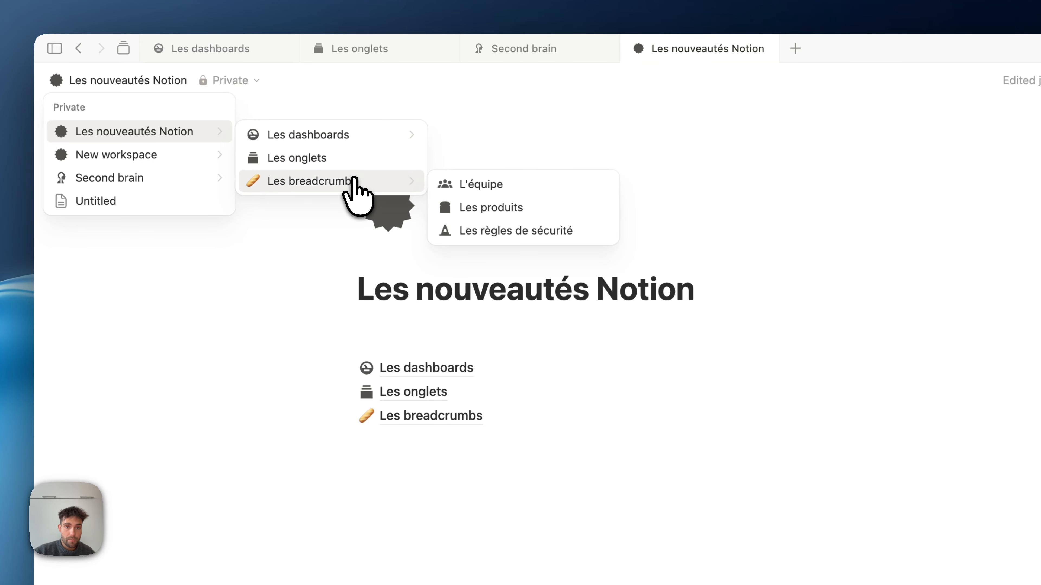
left_click(493, 208)
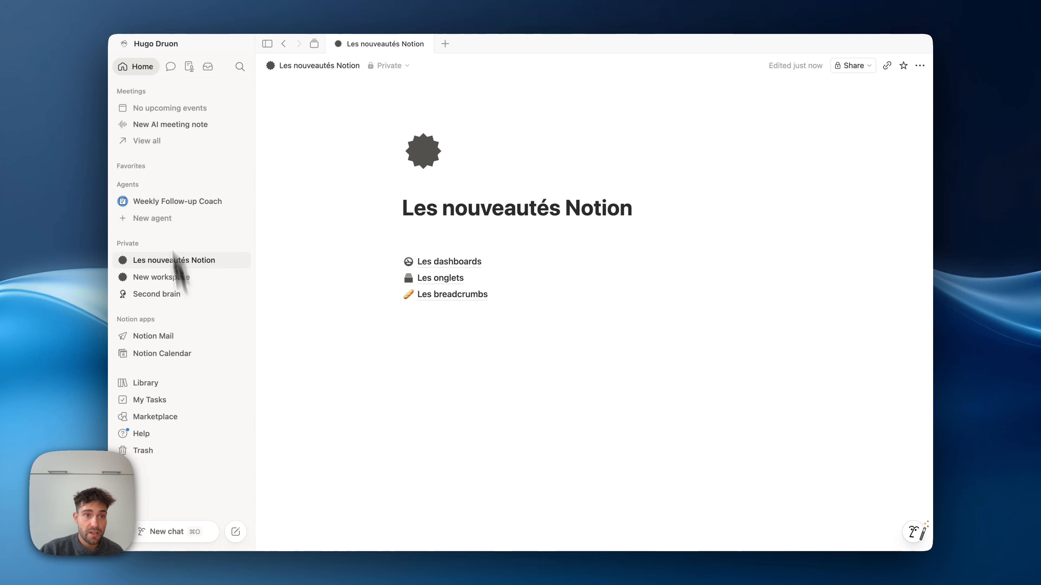
Step: Show the Notion AI chats and look through the agents and the chat history
left_click(171, 66)
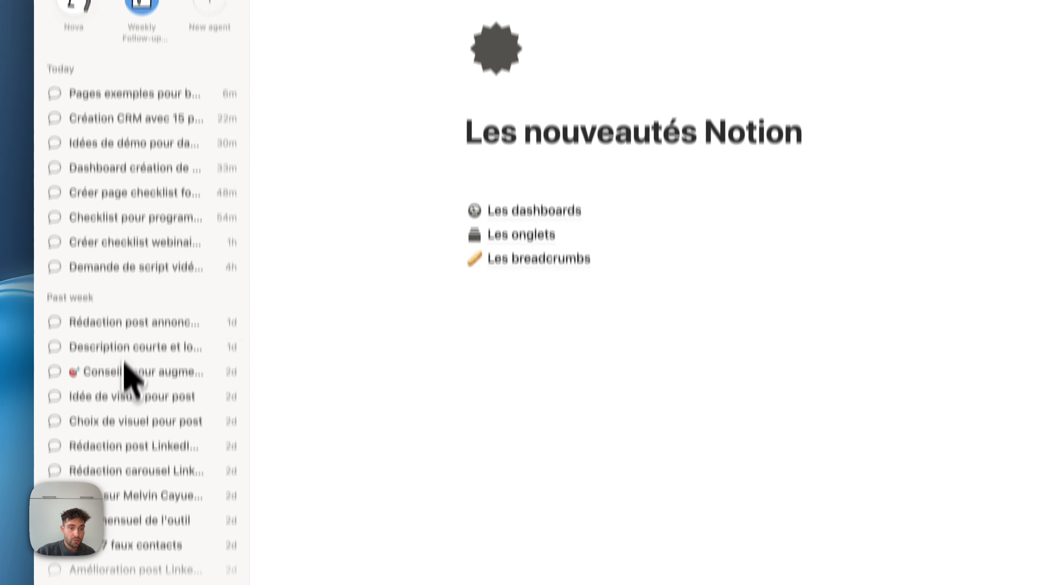
scroll(130, 375, "down", 4)
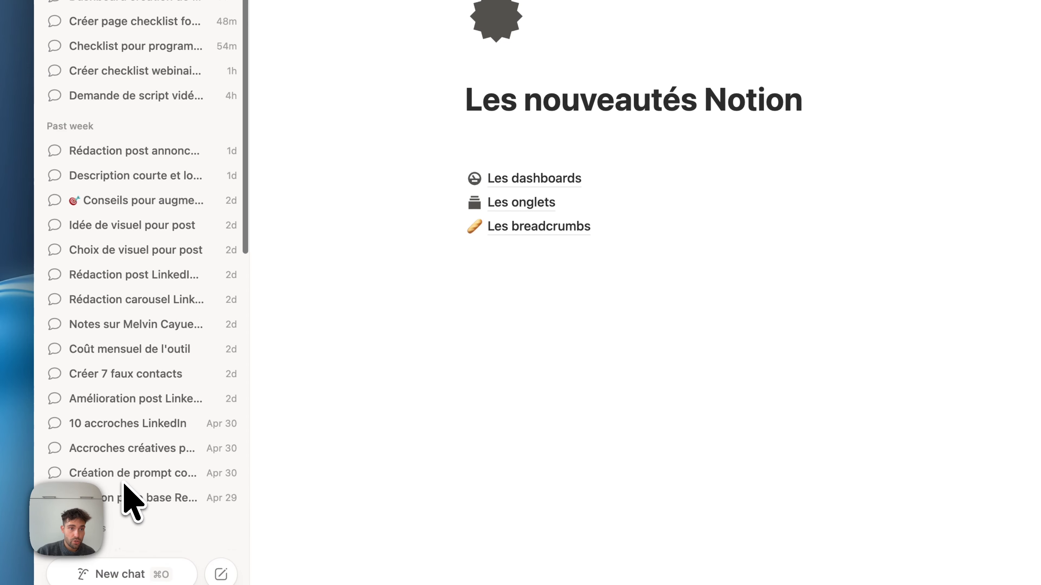
scroll(128, 525, "up", 4)
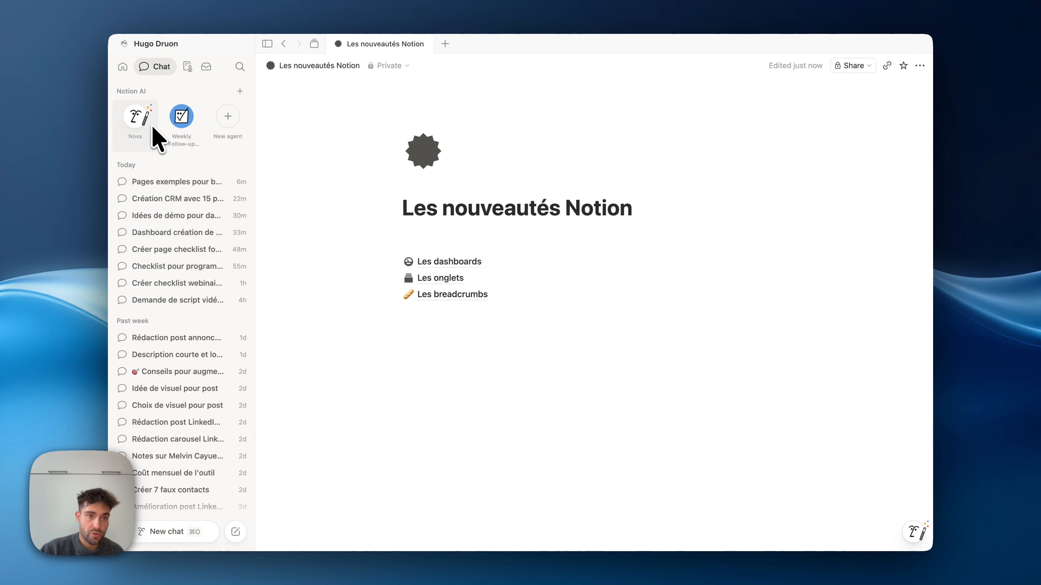
scroll(193, 287, "down", 5)
scroll(193, 246, "up", 5)
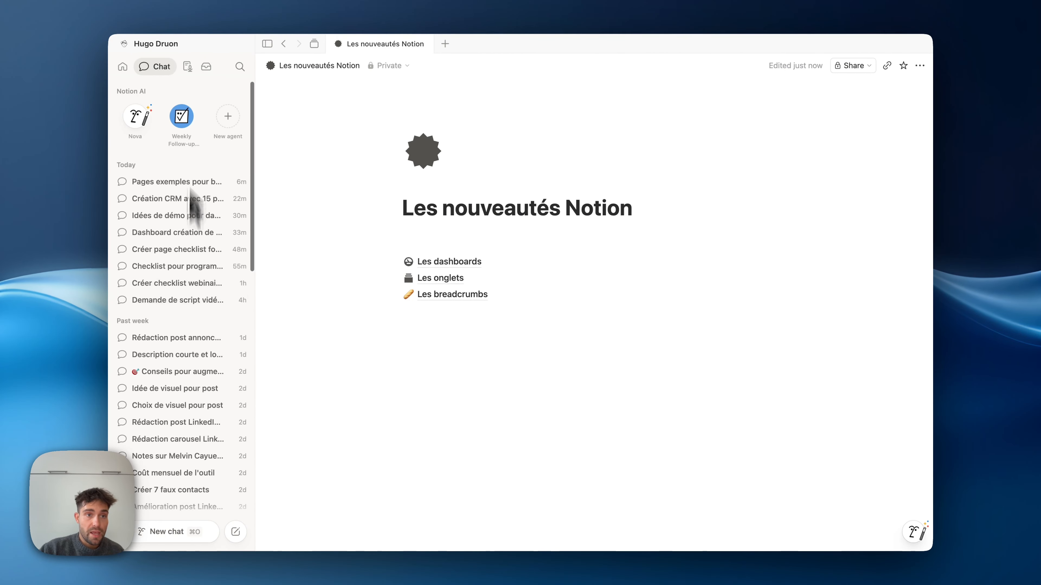
Step: Look at the meetings list and the inbox, and return to the home view
left_click(187, 67)
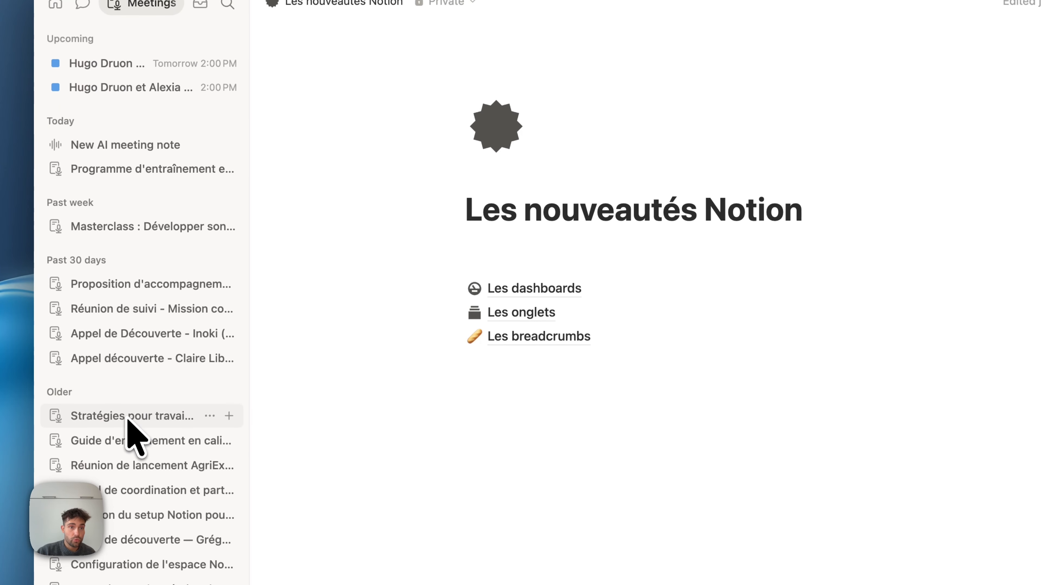
left_click(200, 4)
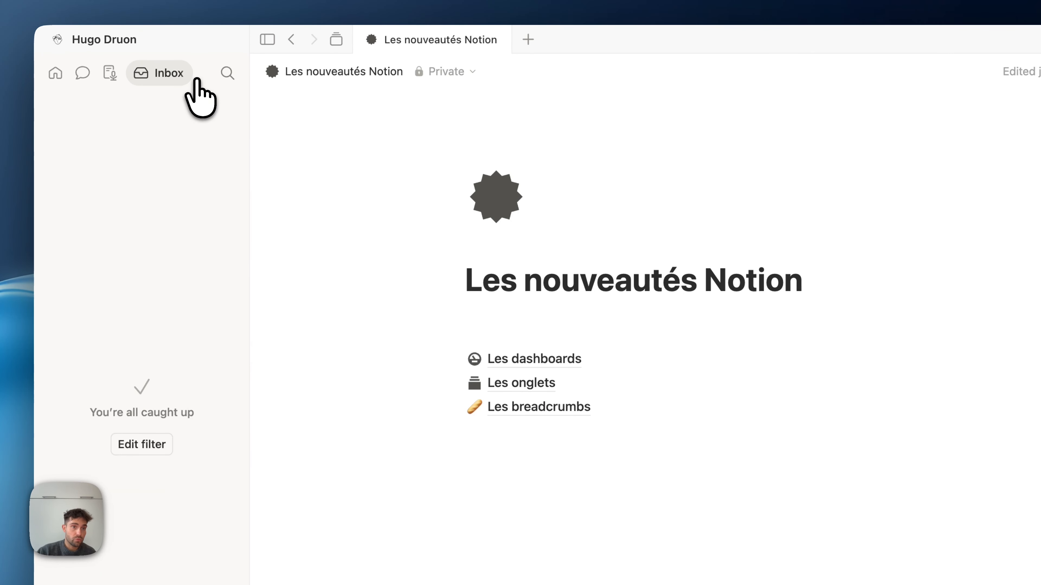
left_click(55, 73)
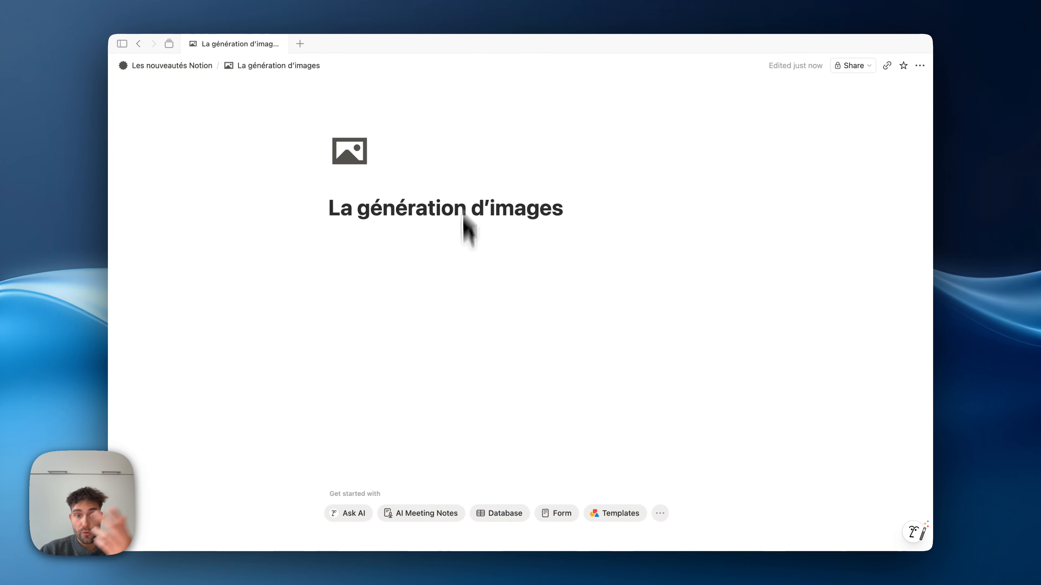
Step: Insert an AI Image block below the title of the La génération d'images page
left_click(401, 255)
type("/")
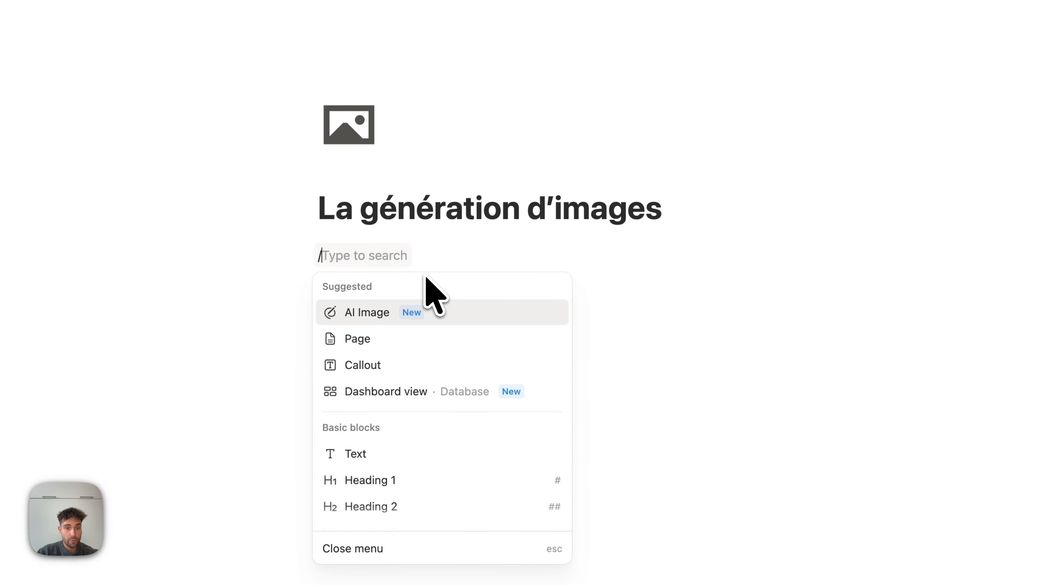
left_click(370, 307)
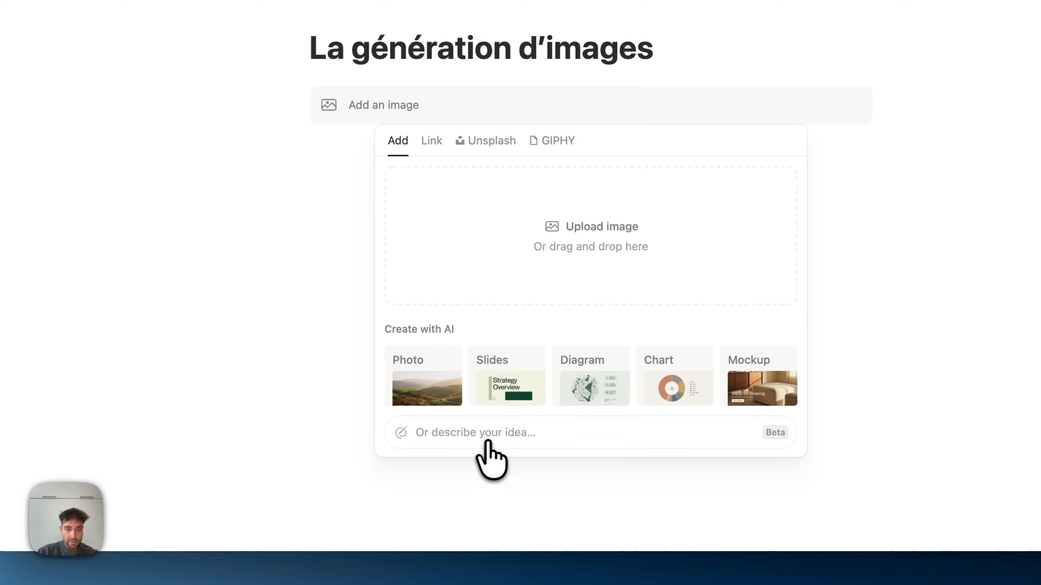
Step: Describe the AI image with the prompt "Génère moi une image d'un homme qui travaille sur son pc sur Notion"
left_click(488, 441)
type("G")
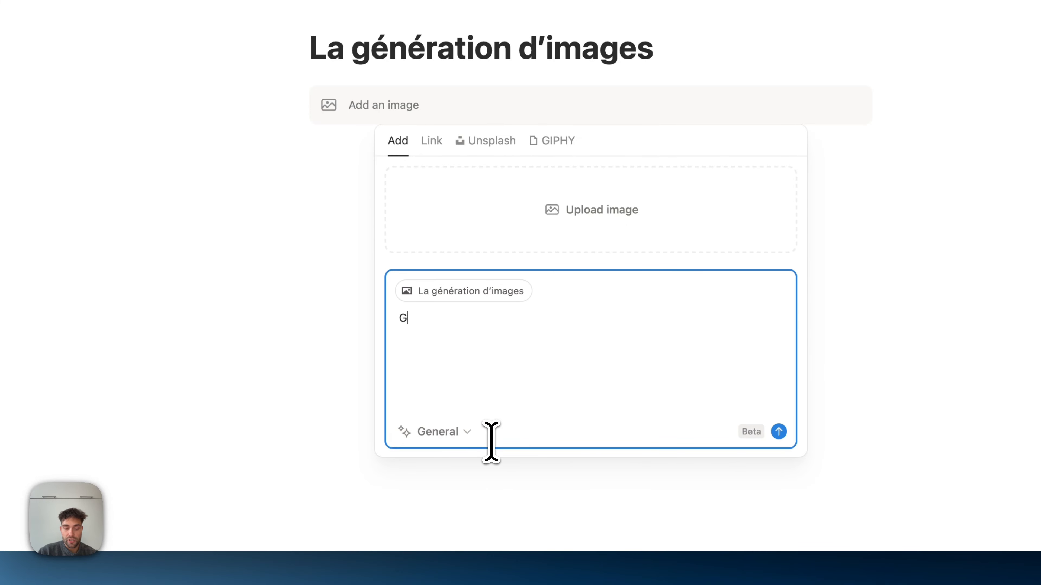
type("énère moi une ")
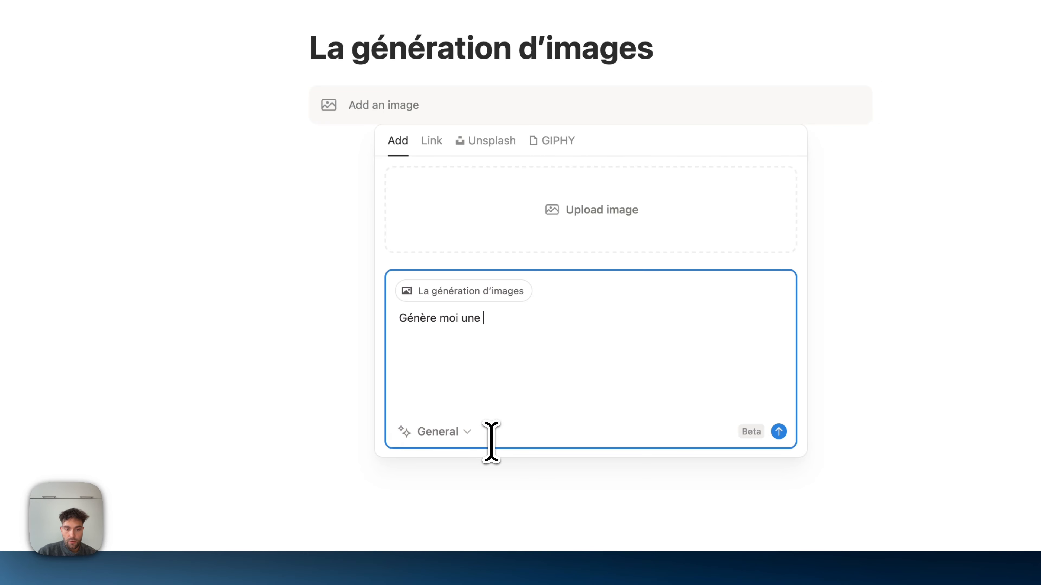
type("image d’un ")
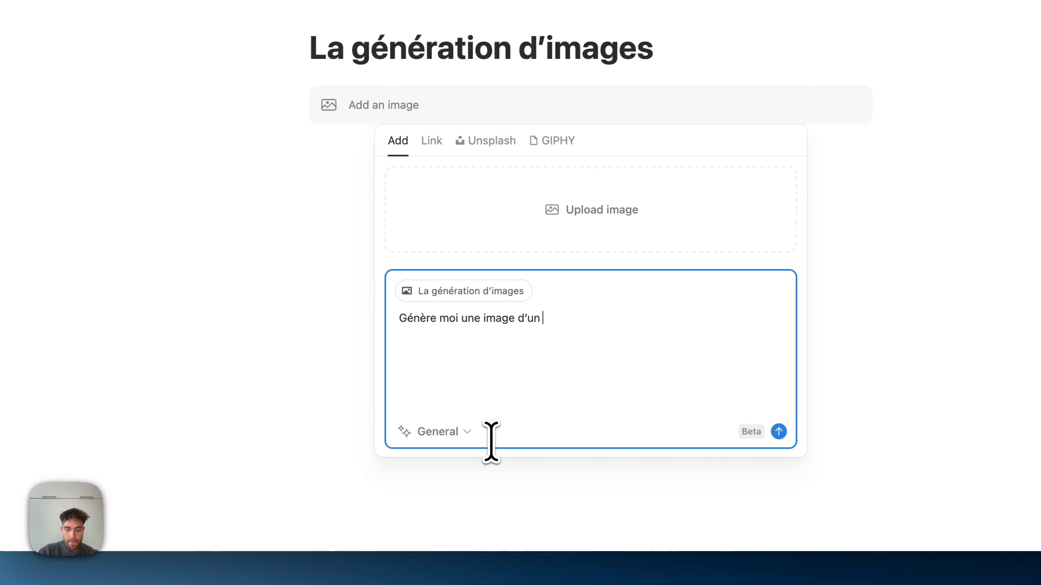
type("homme qui tra")
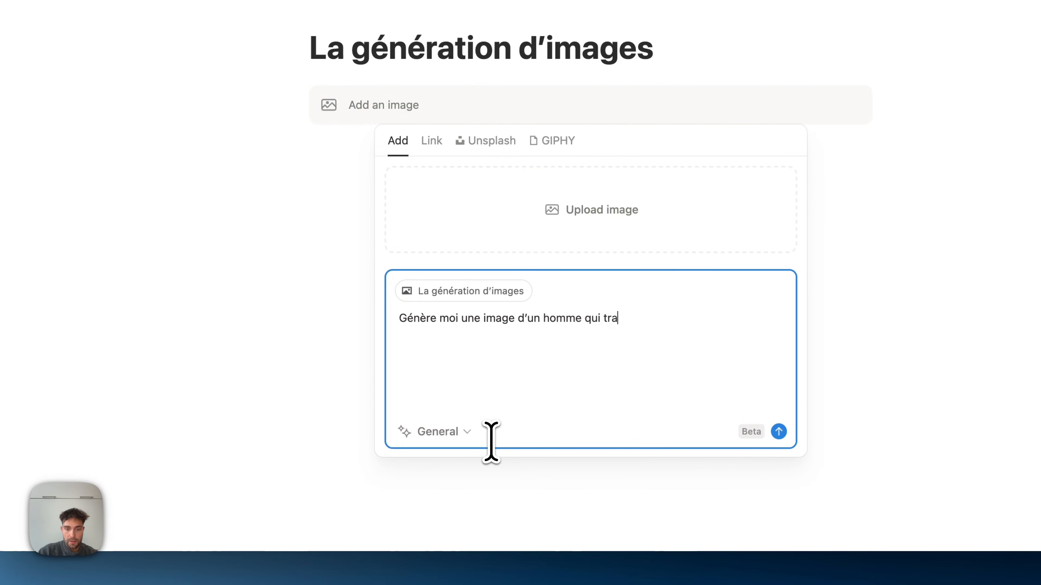
type("vaille sur son p")
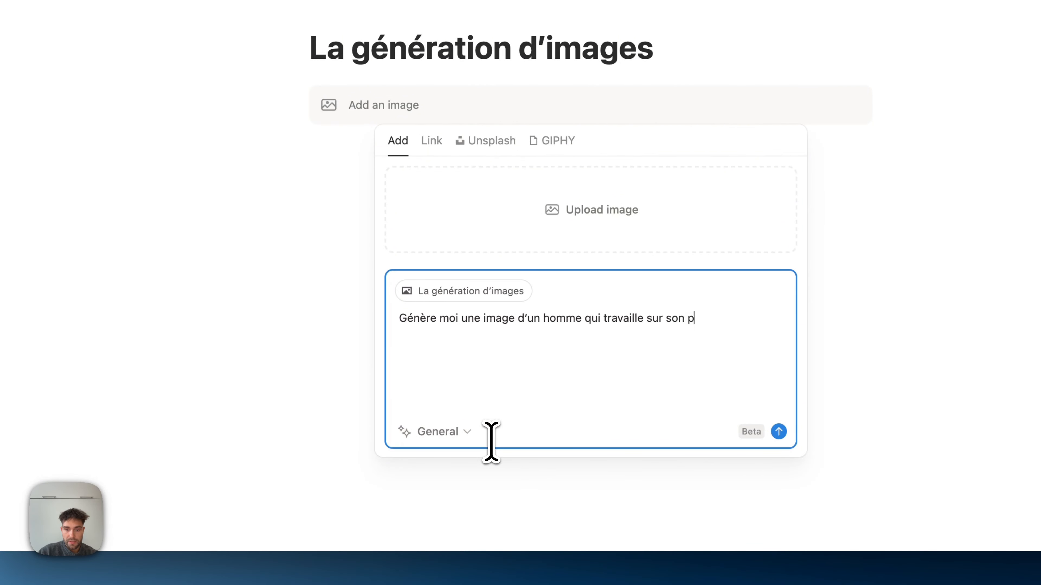
type("c sur Notion")
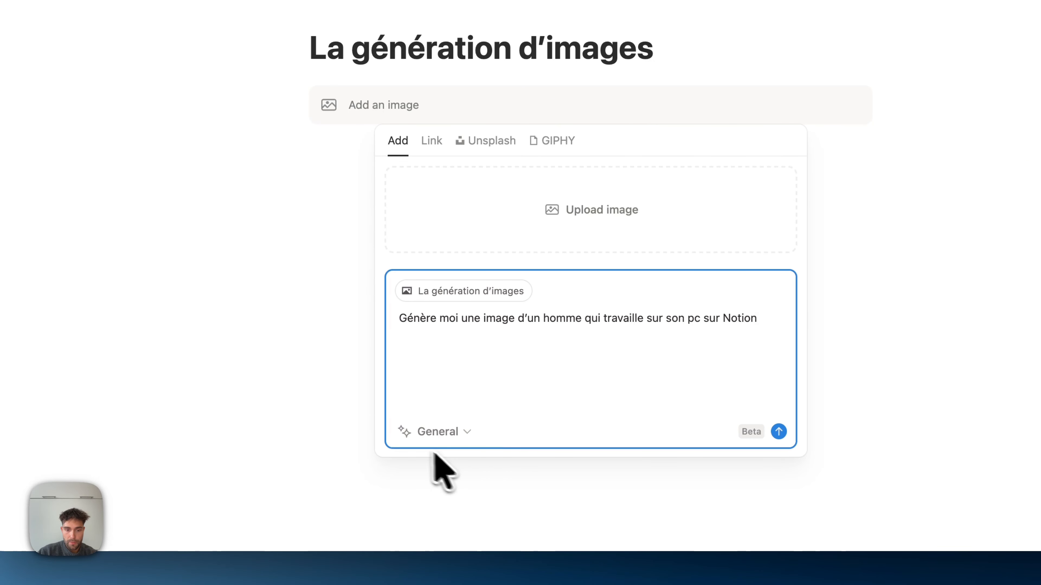
Step: Set the AI image style to Cartoon and generate the image
left_click(429, 434)
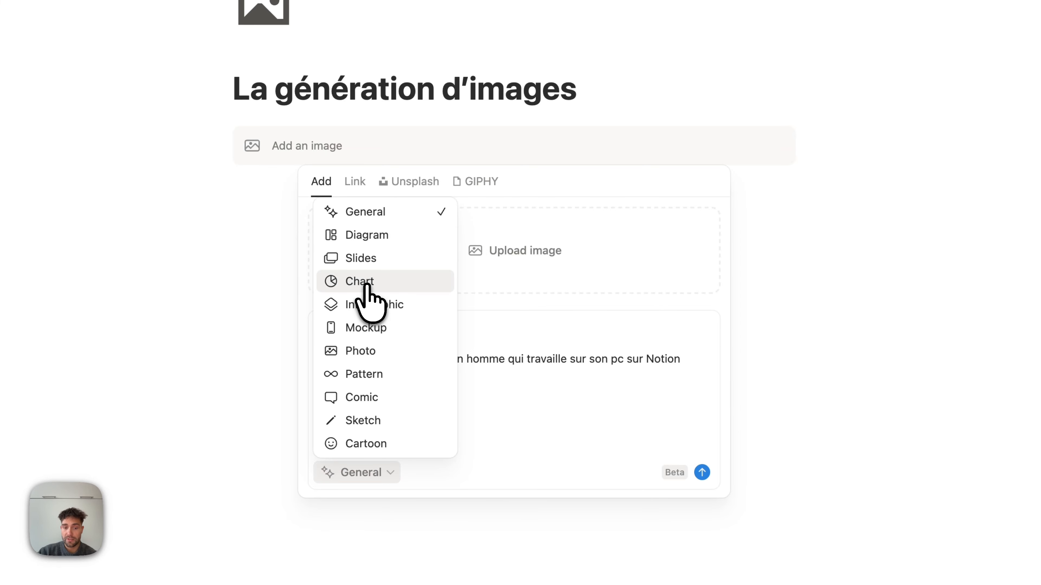
left_click(350, 444)
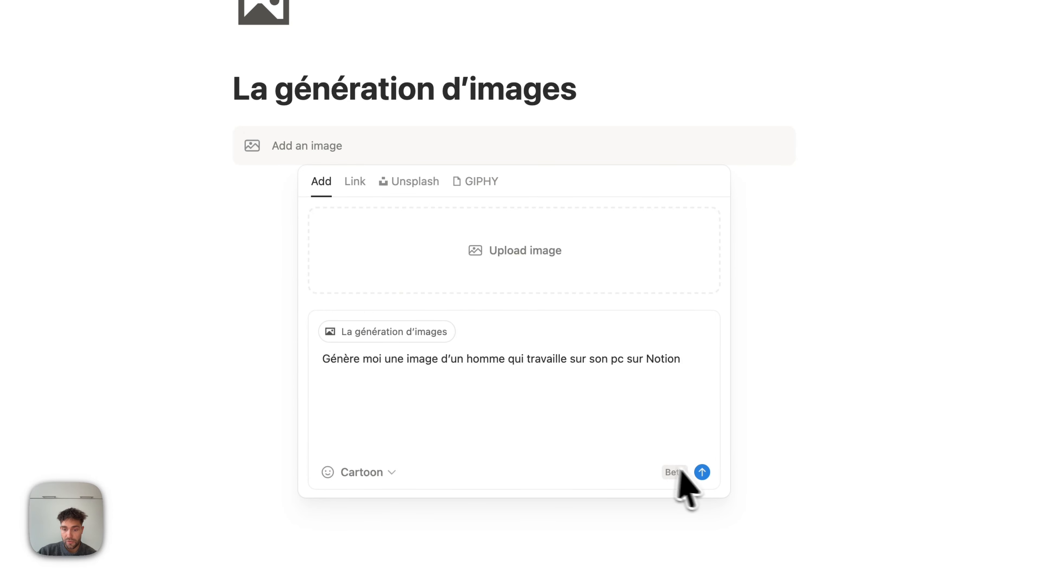
left_click(701, 473)
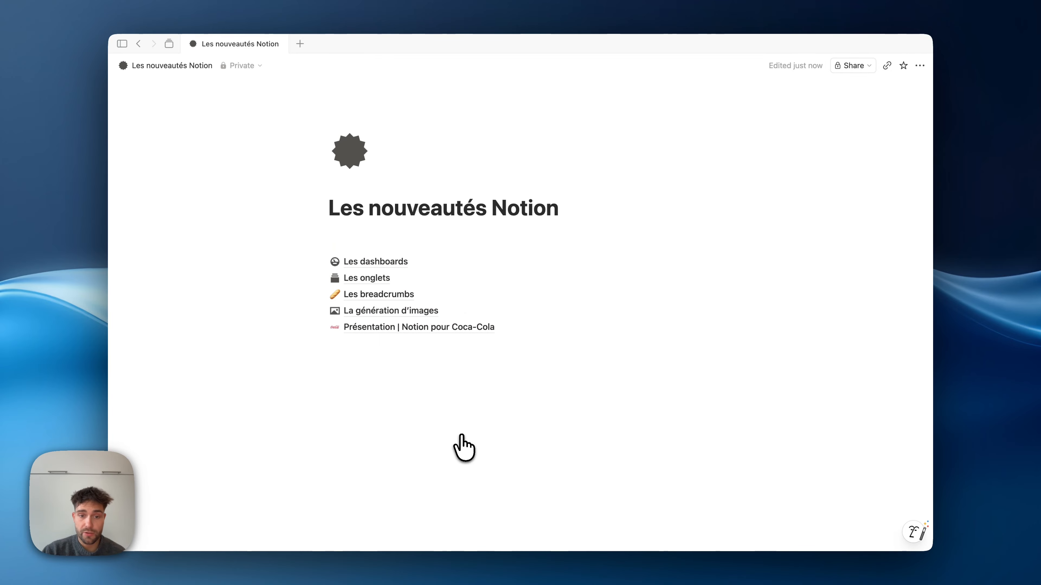
Step: Open the Présentation | Notion pour Coca-Cola page and read it through to the Investissement section
left_click(452, 328)
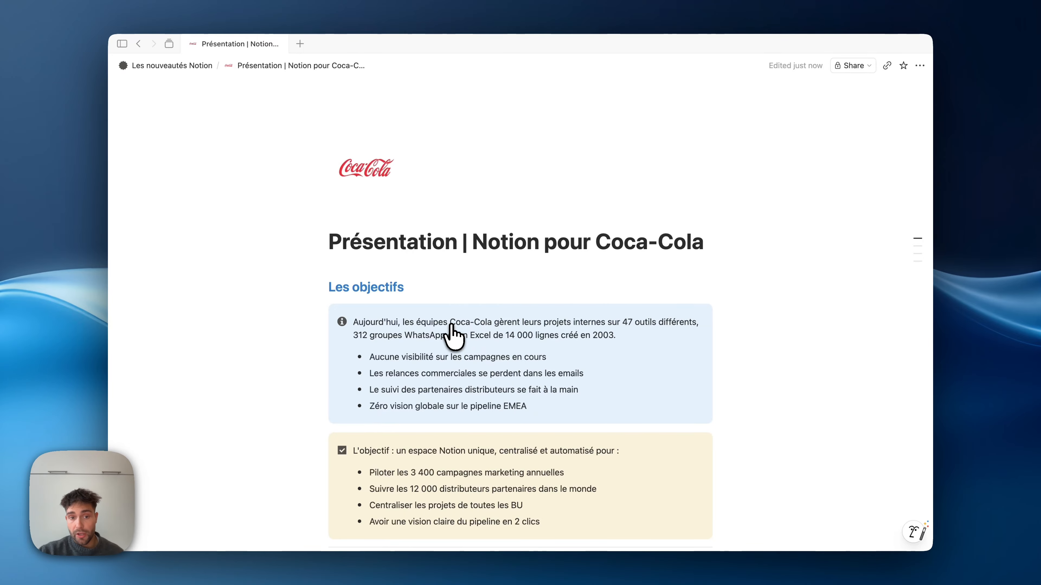
scroll(455, 336, "down", 5)
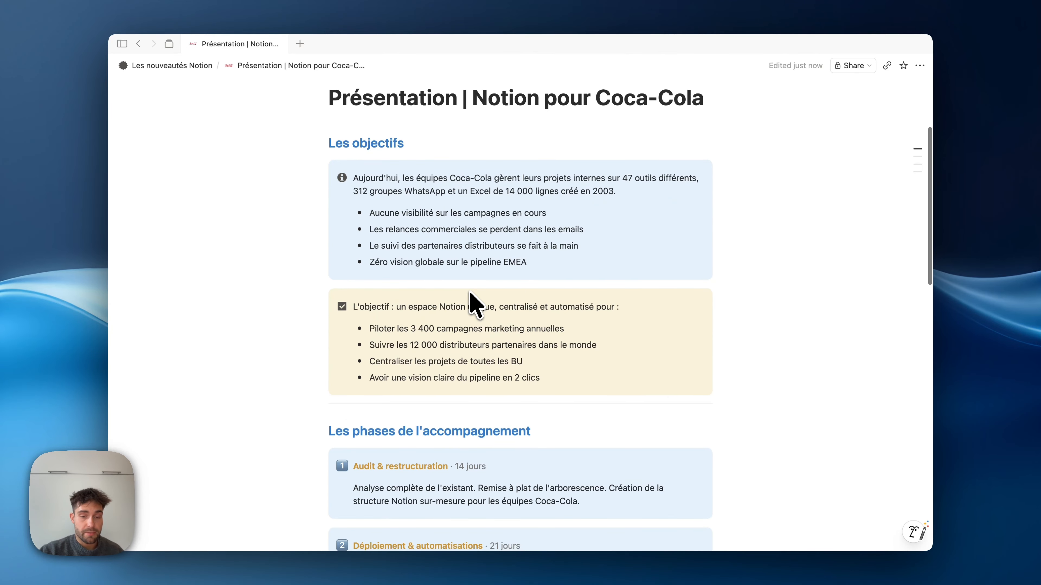
scroll(470, 292, "down", 10)
scroll(471, 293, "down", 15)
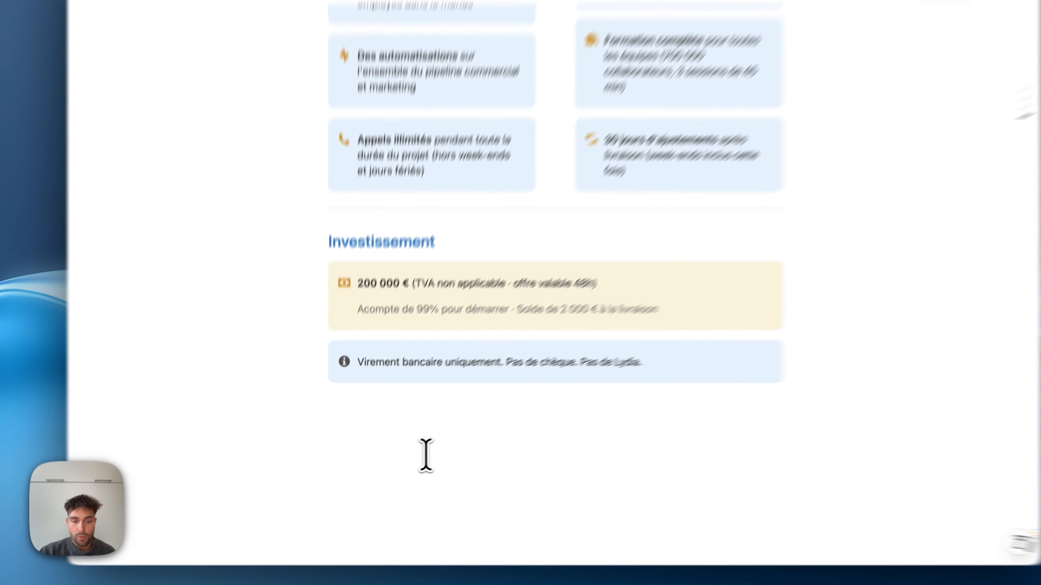
Step: Add a divider below the bank transfer callout at the end of the Investissement section
left_click(411, 458)
type("---")
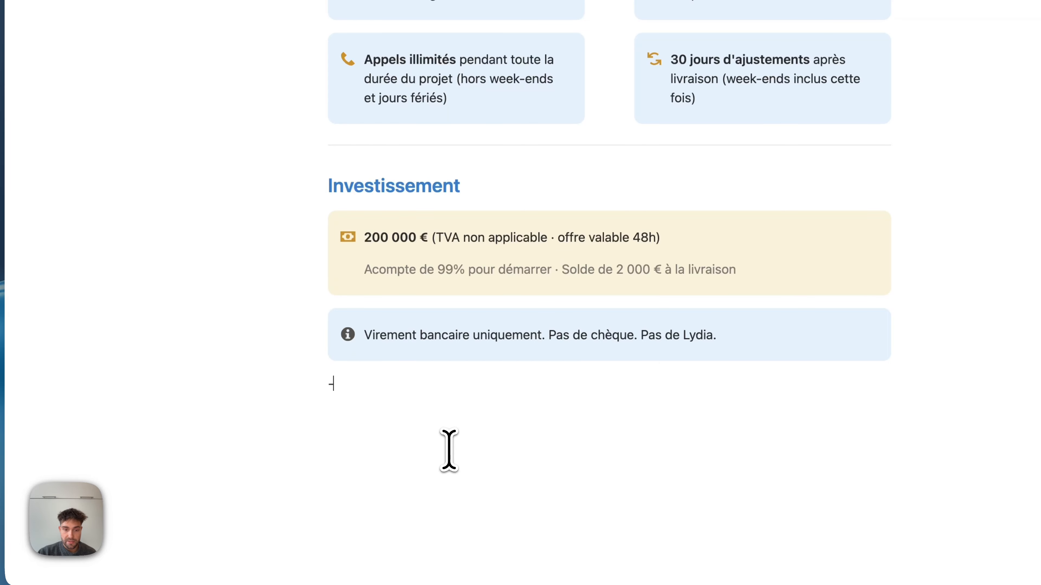
Step: Delete the divider below the bank transfer callout at the end of the Investissement section
left_click(307, 372)
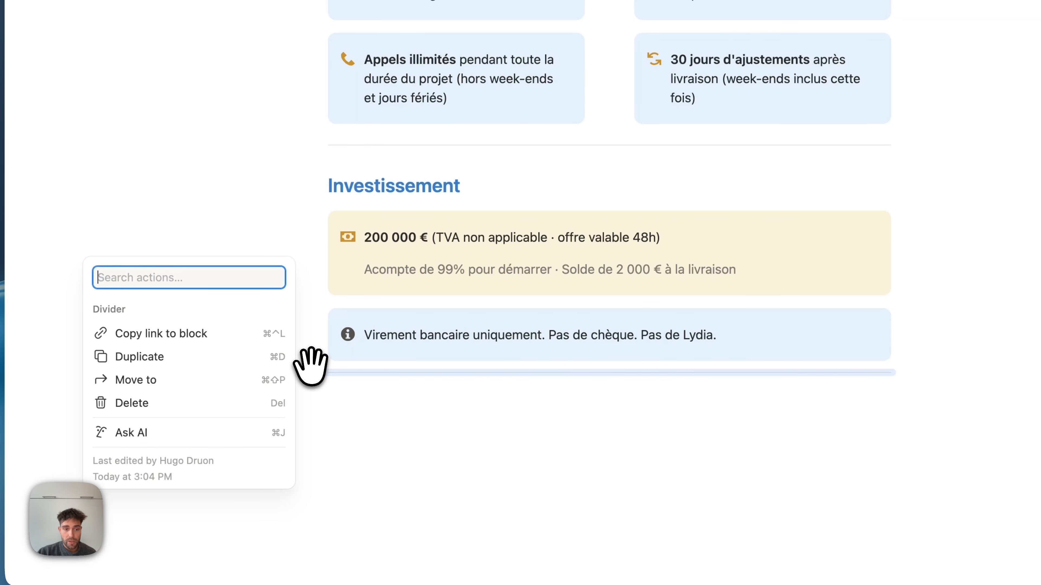
left_click(240, 404)
Step: Present the Présentation | Notion pour Coca-Cola page as a slideshow
scroll(600, 346, "up", 15)
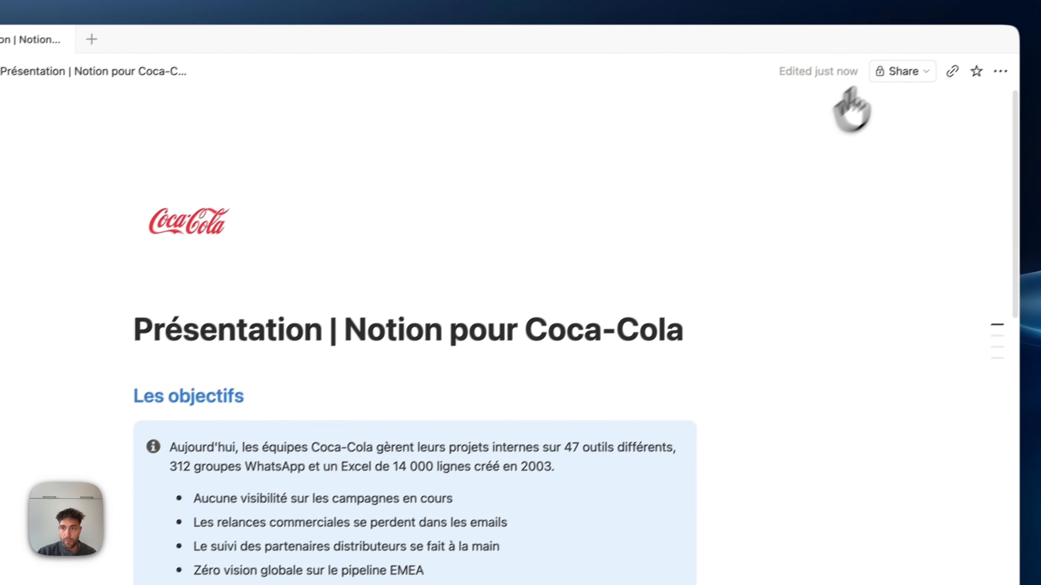
left_click(990, 81)
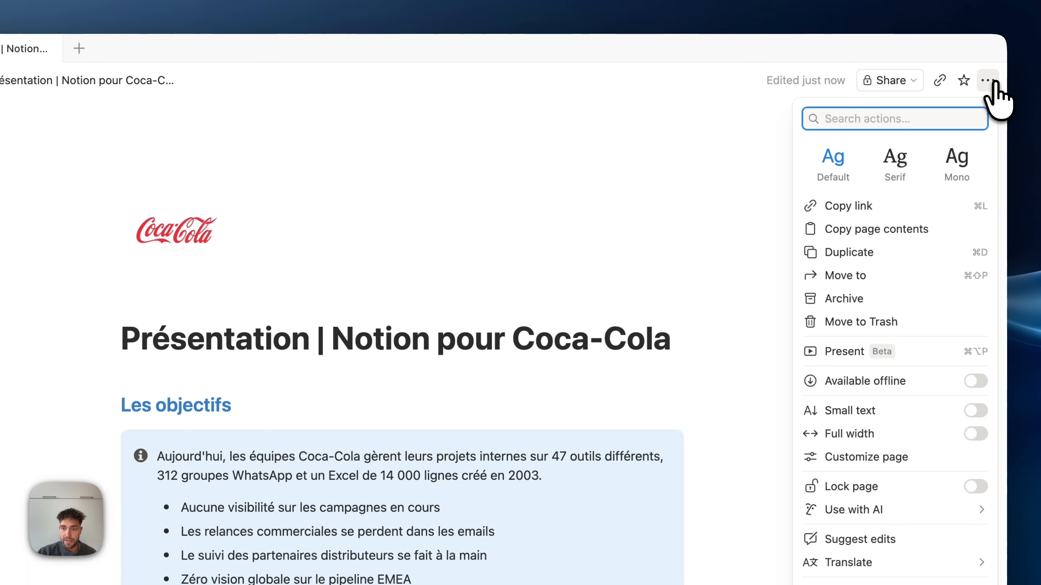
left_click(829, 344)
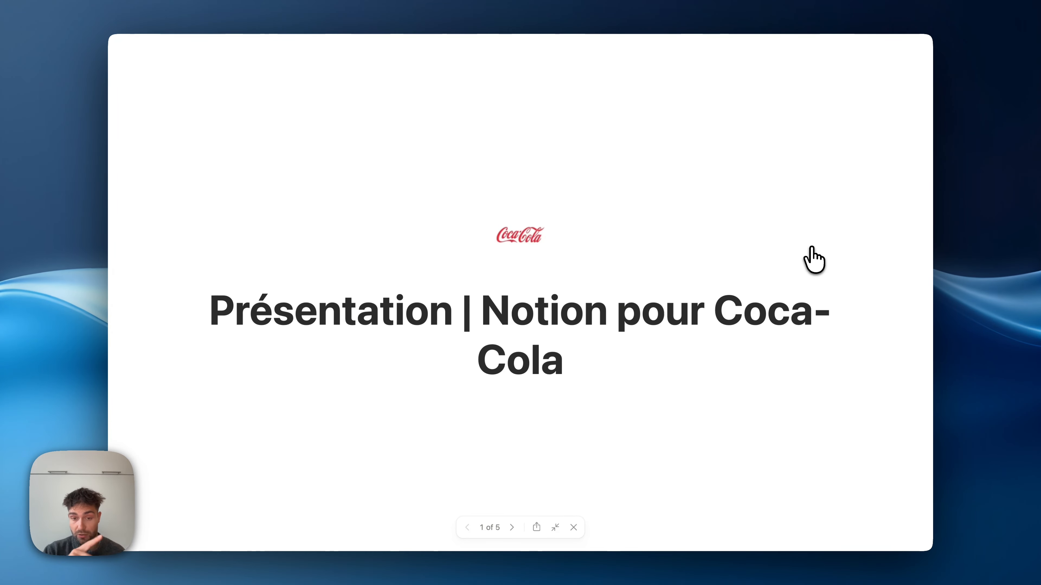
Step: Step through the slides from the title to Investissement and exit the presentation
left_click(813, 261)
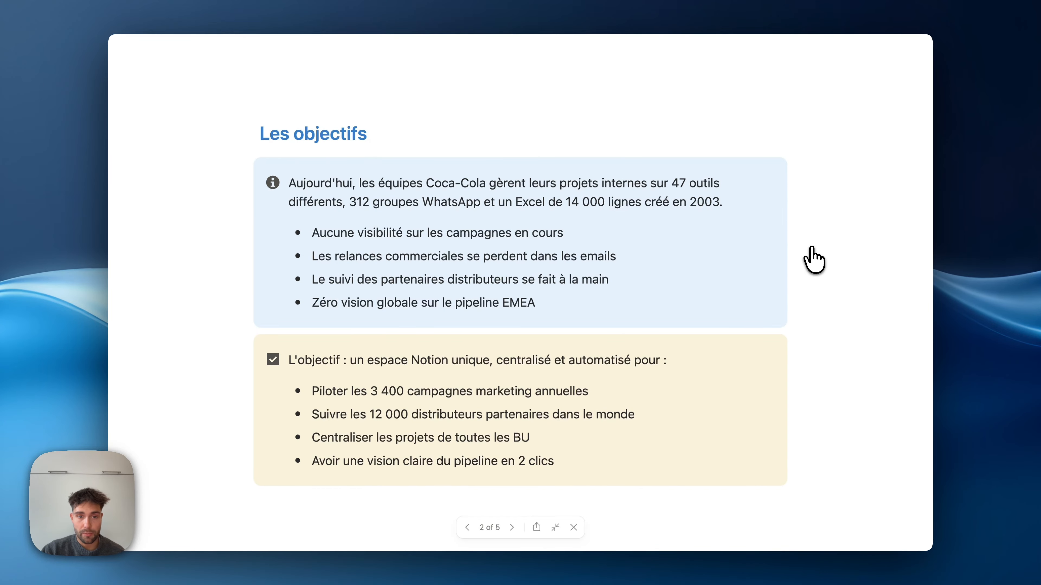
left_click(813, 260)
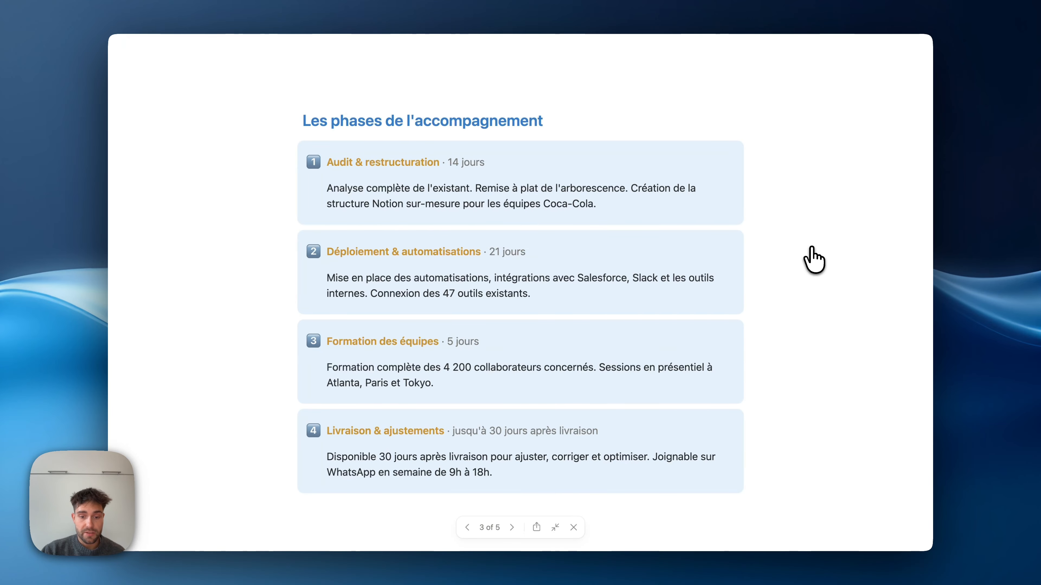
left_click(813, 260)
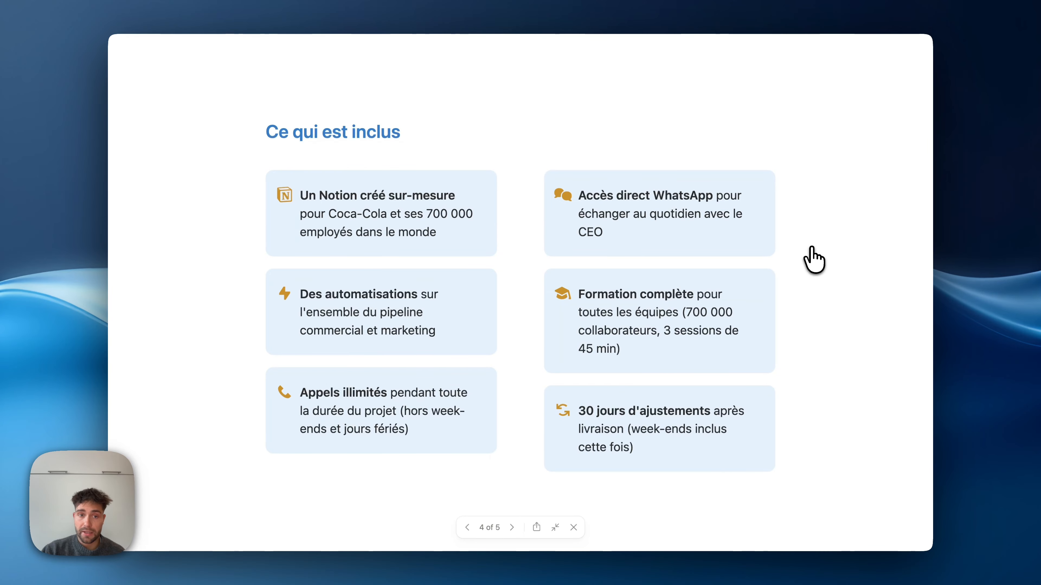
left_click(813, 261)
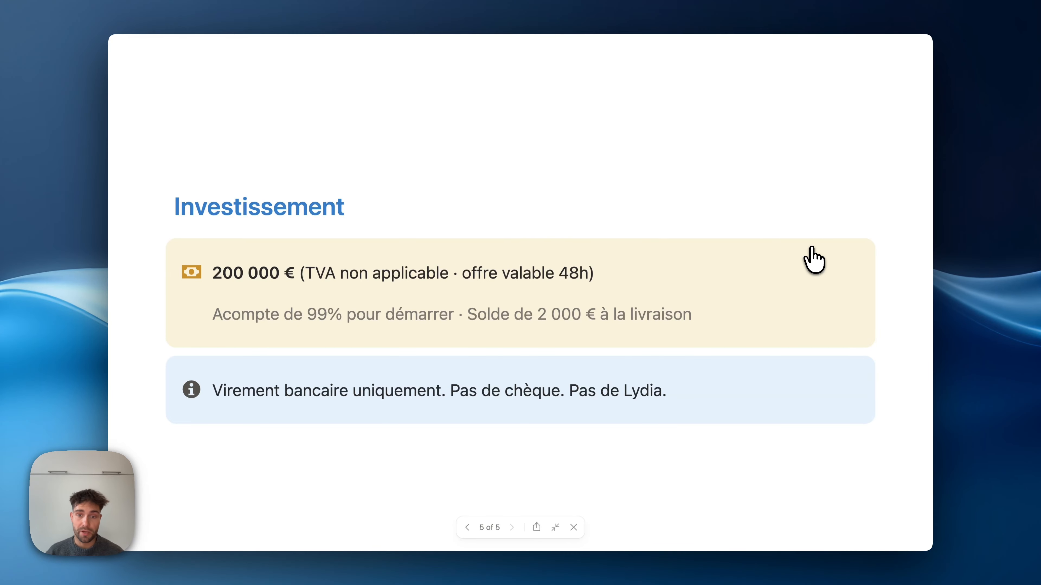
key("Escape")
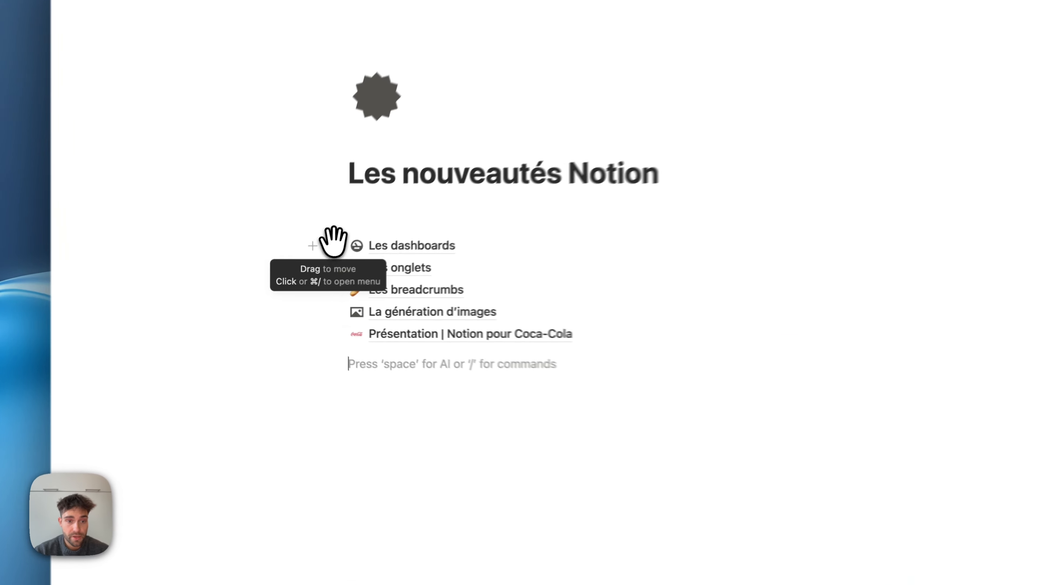
Step: Archive the Les dashboards subpage listed on the Les nouveautés Notion page
left_click(313, 262)
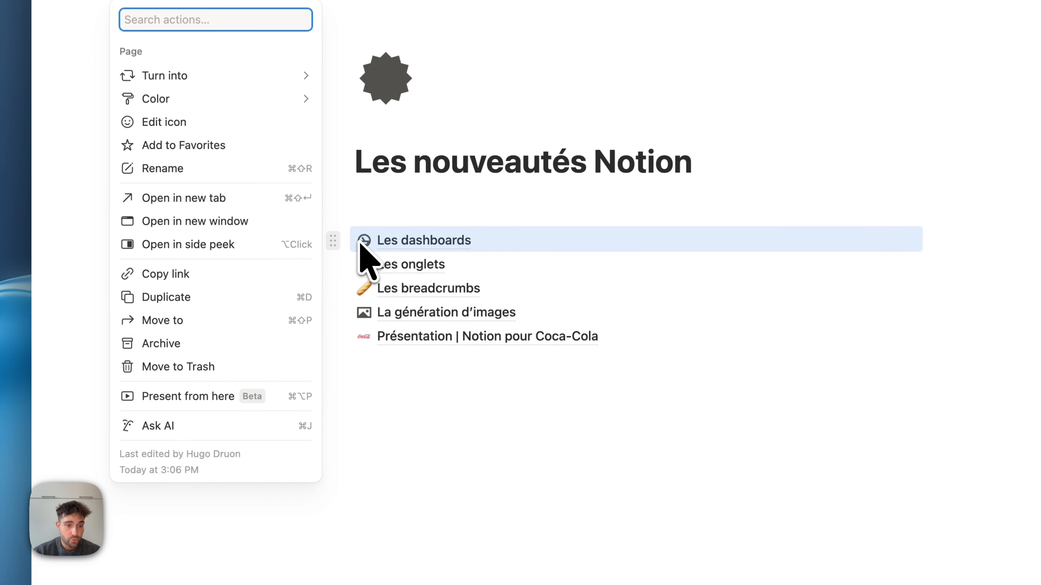
left_click(188, 345)
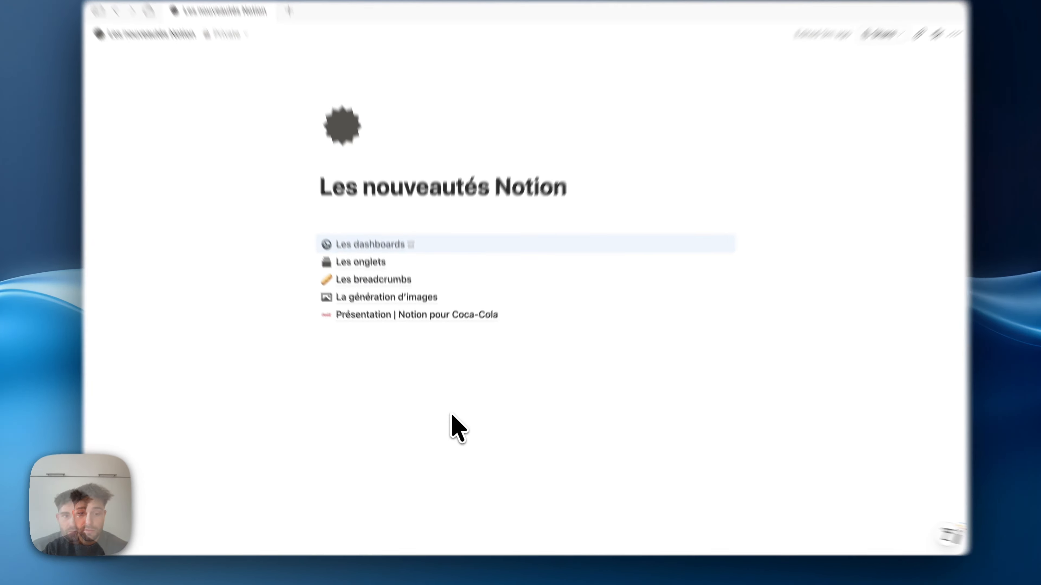
Step: Open the Library and look through its Recents, Favorites and AI Meeting Notes lists
left_click(122, 44)
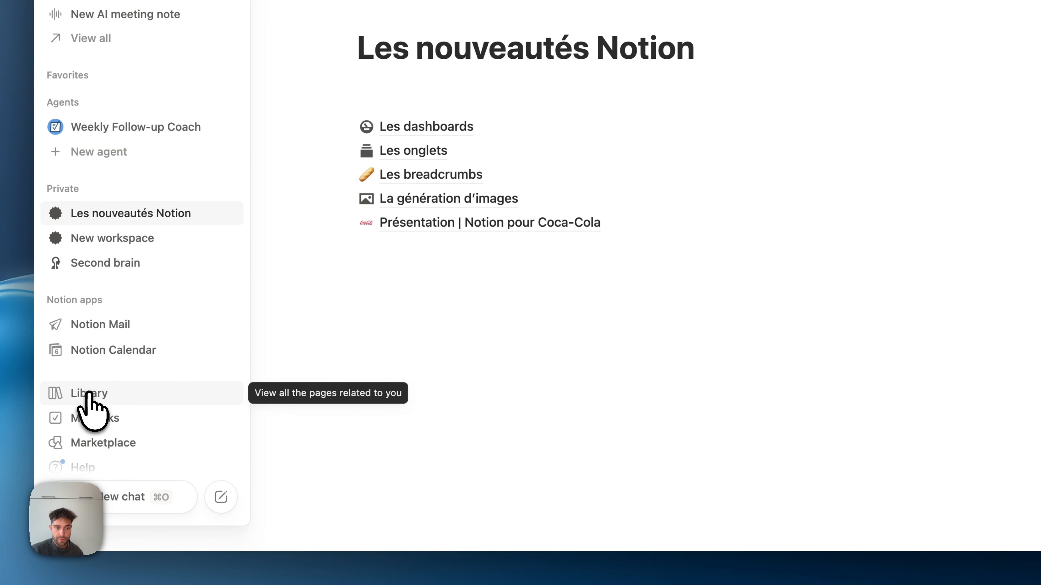
left_click(88, 394)
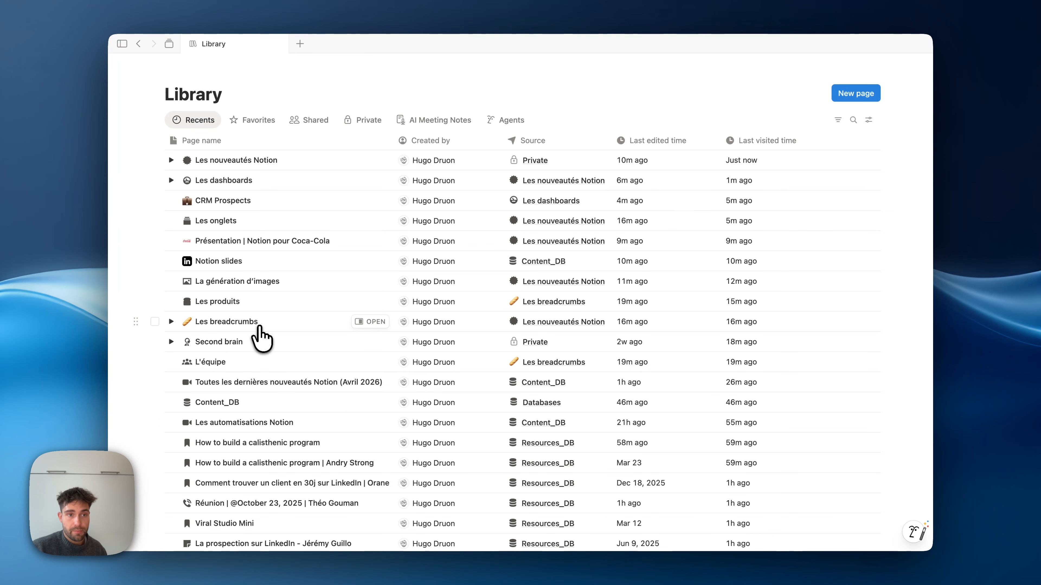
left_click(255, 121)
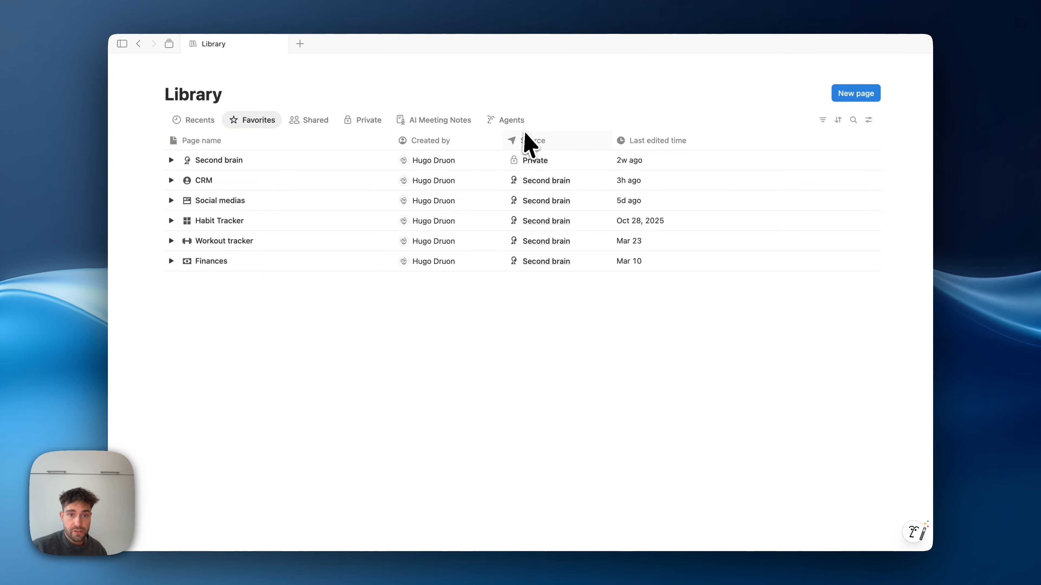
left_click(439, 120)
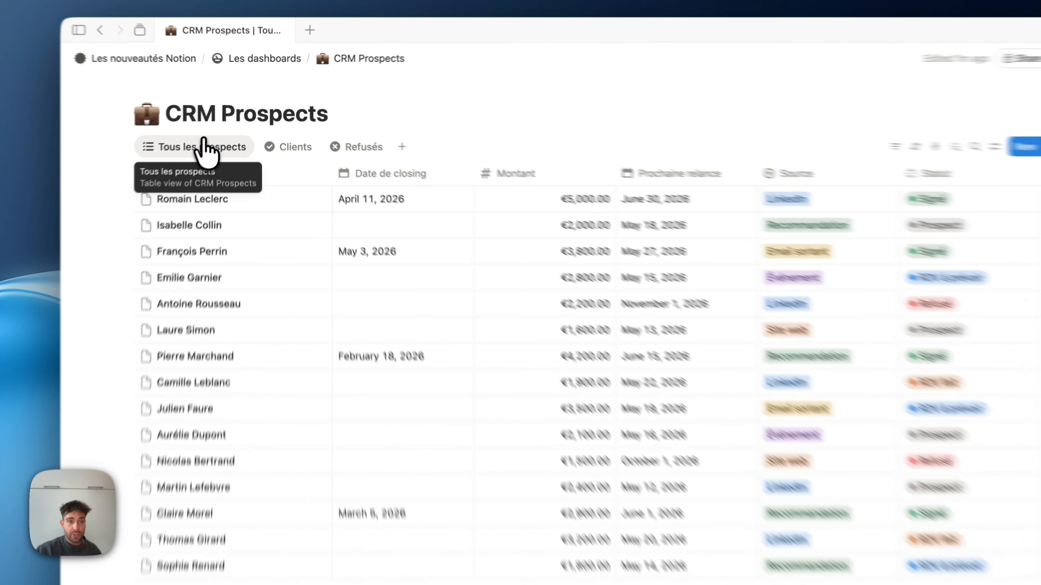
Step: Display the CRM Prospects view tabs as icon only and switch through Clients and Refusés, returning to Tous les prospects
left_click(228, 134)
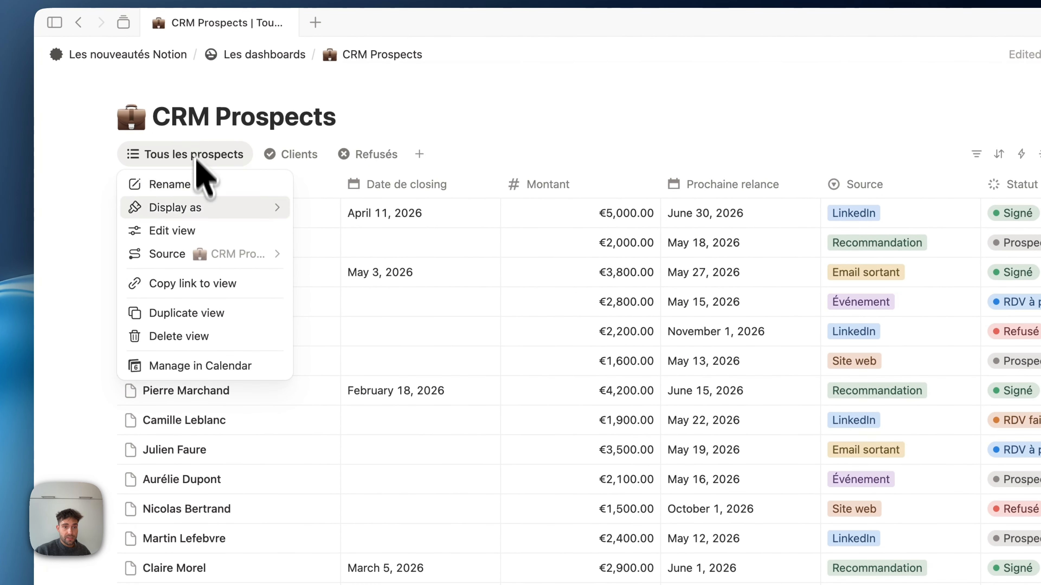
mouse_move(198, 213)
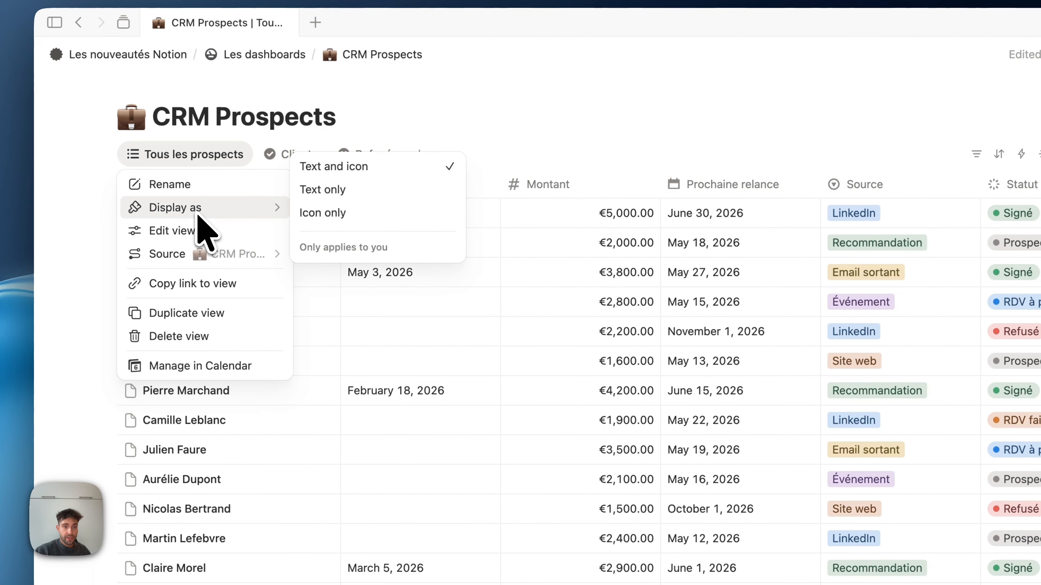
left_click(322, 216)
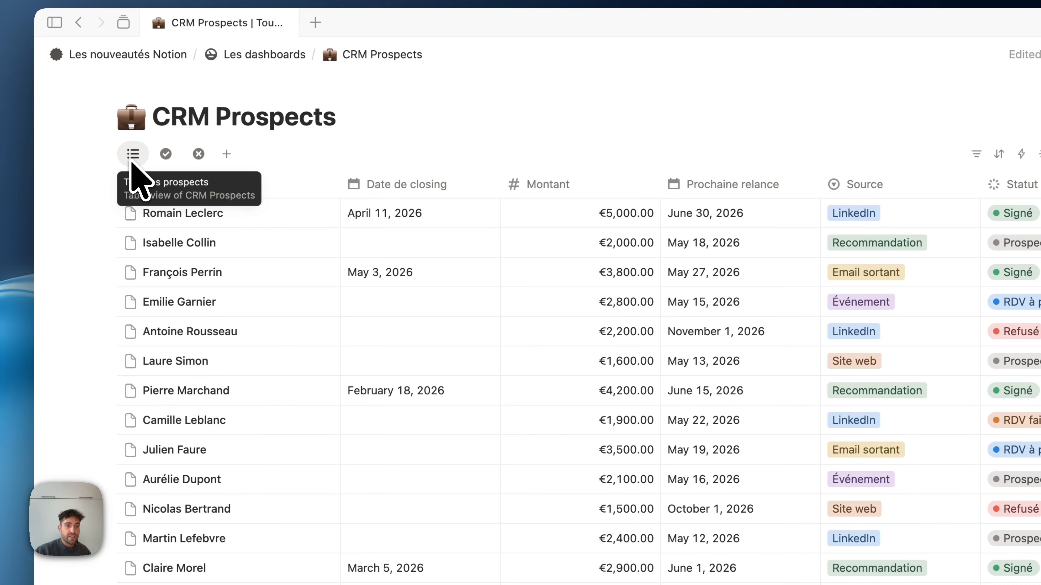
left_click(166, 155)
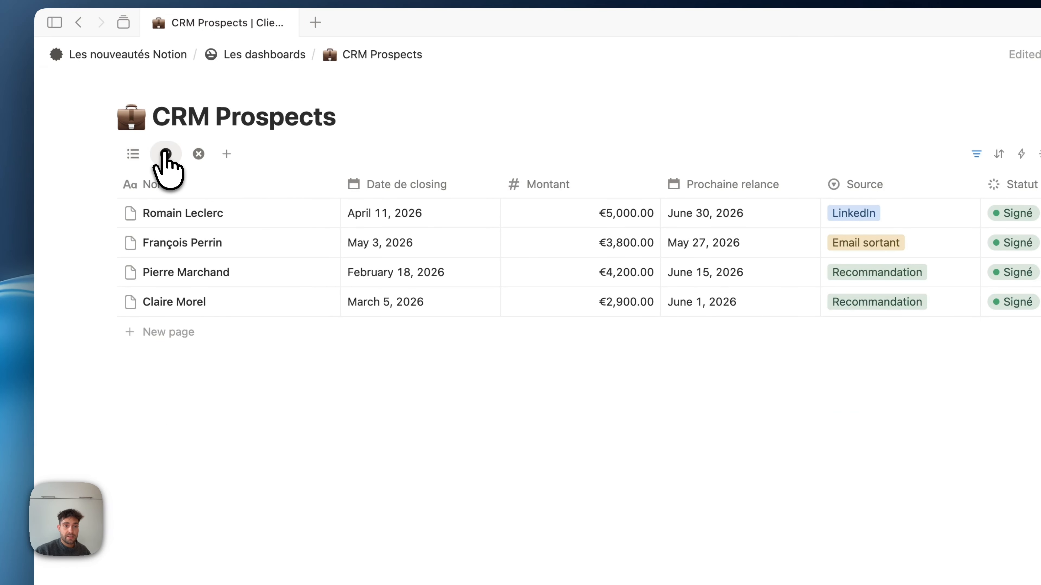
left_click(198, 154)
left_click(137, 155)
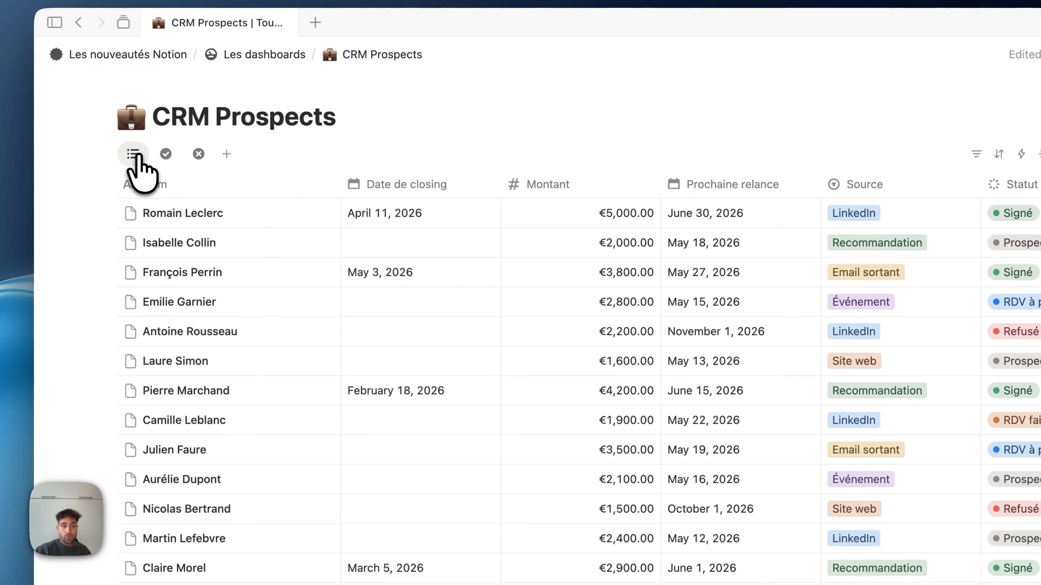
Step: Display the CRM Prospects view tabs as text only and check the Clients, Refusés and Tous les prospects views
left_click(138, 156)
mouse_move(193, 209)
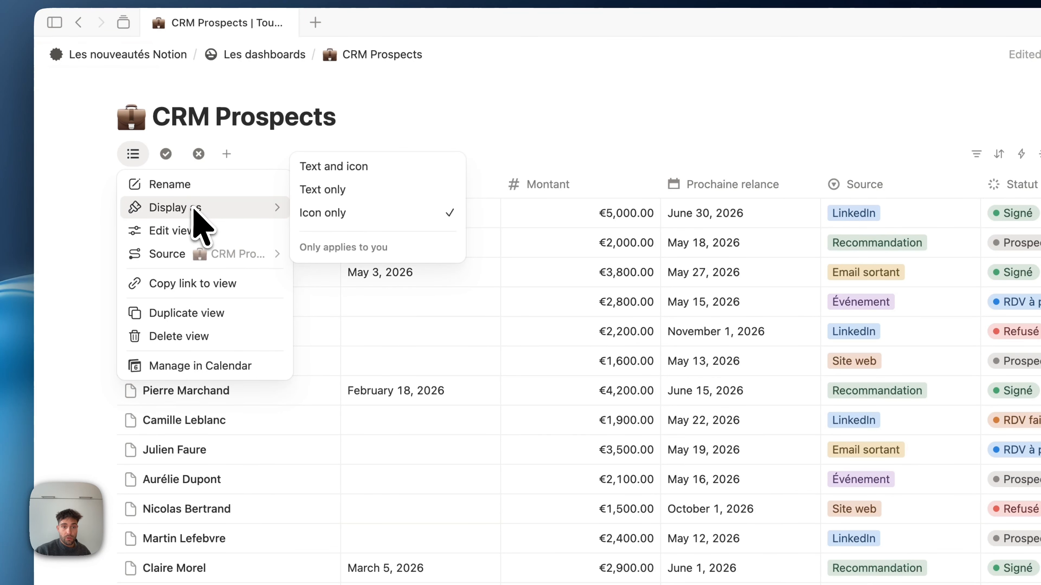
left_click(311, 189)
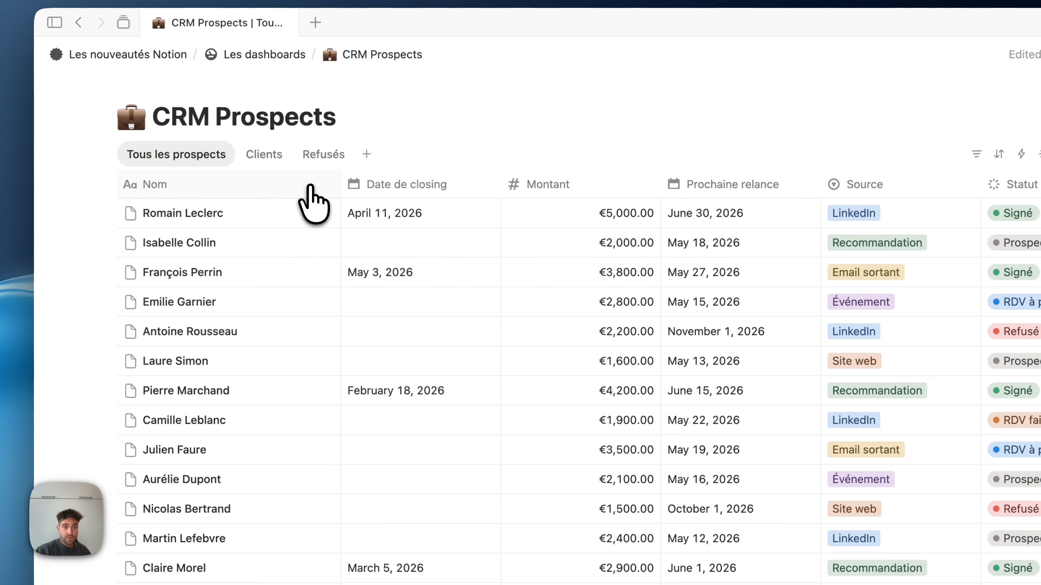
left_click(256, 155)
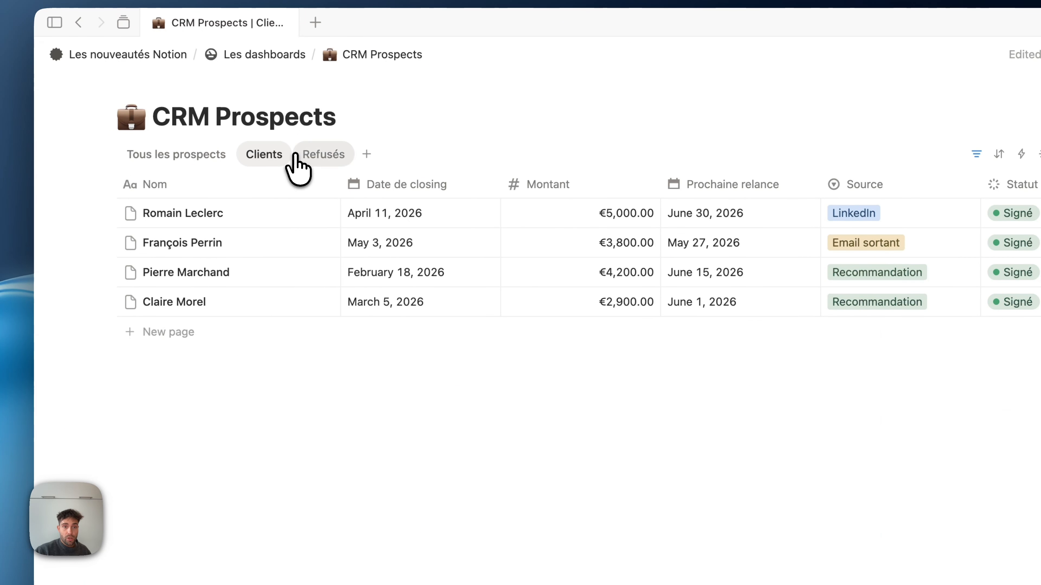
left_click(312, 155)
left_click(178, 151)
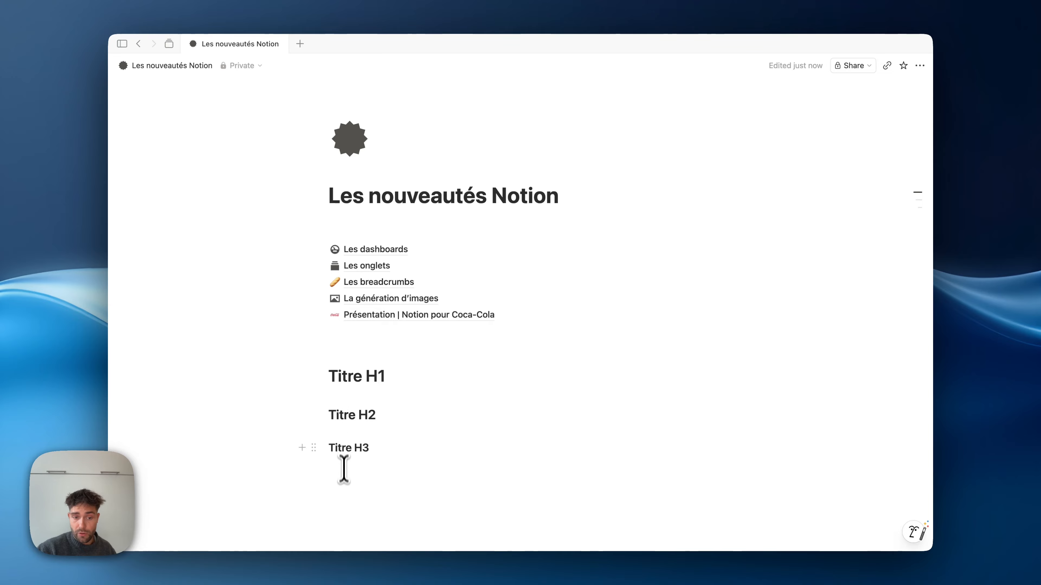
Step: Add a level-4 heading reading "Ceci est un titre H4" below the Titre H3 heading
left_click(343, 488)
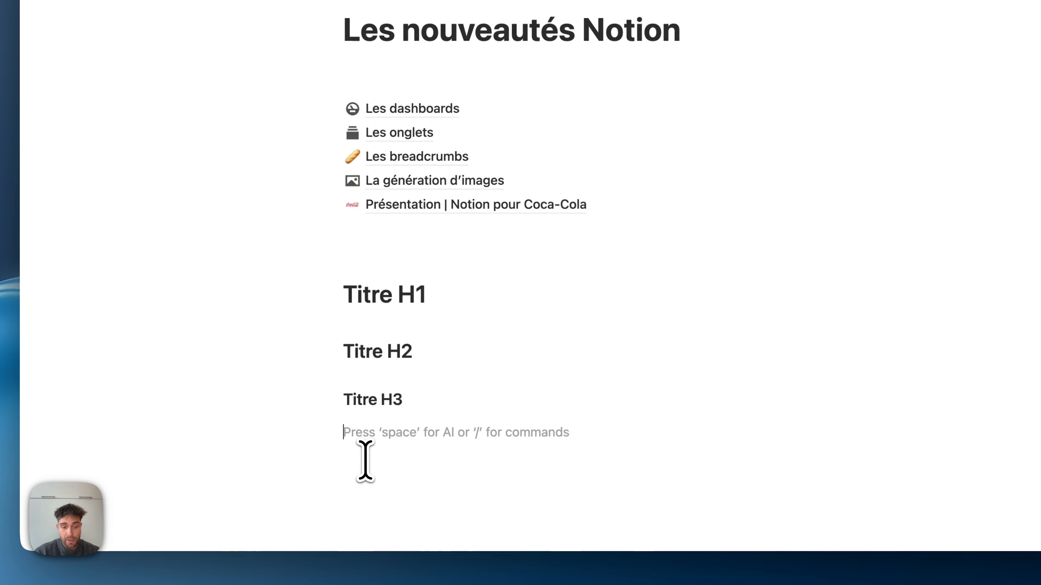
type("##")
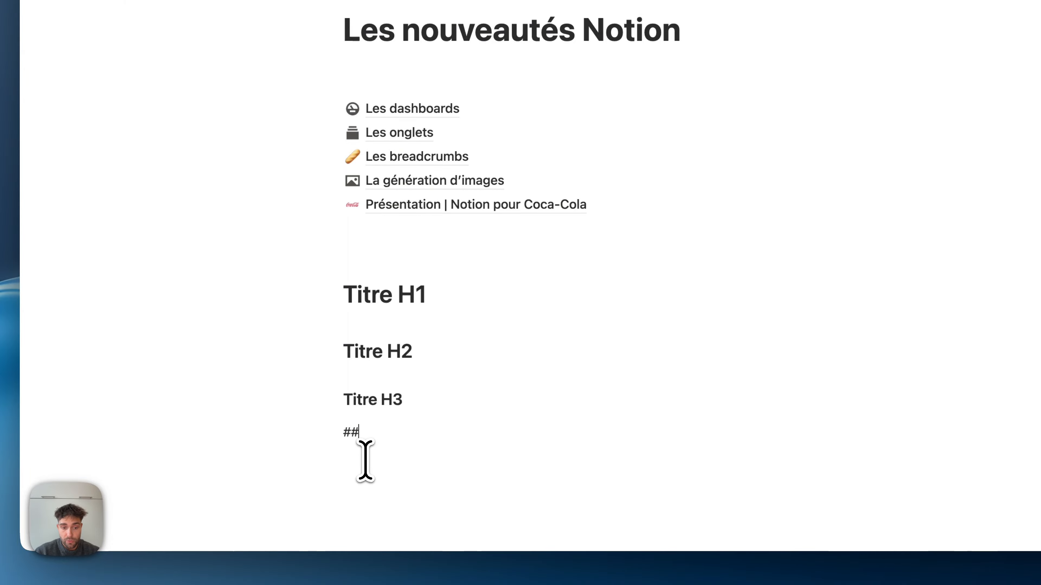
type("#")
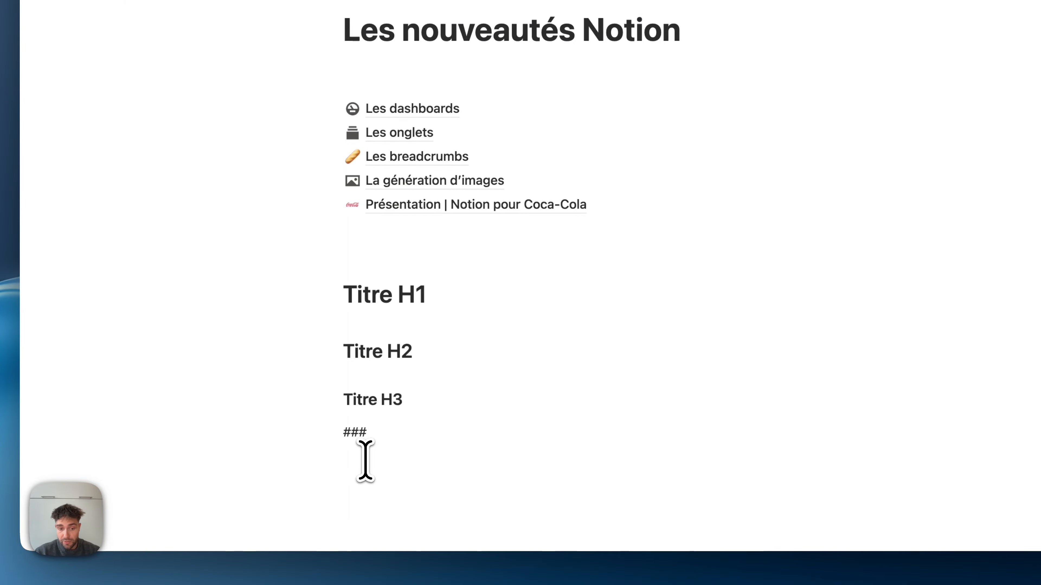
type("# ")
type("Ceci est u")
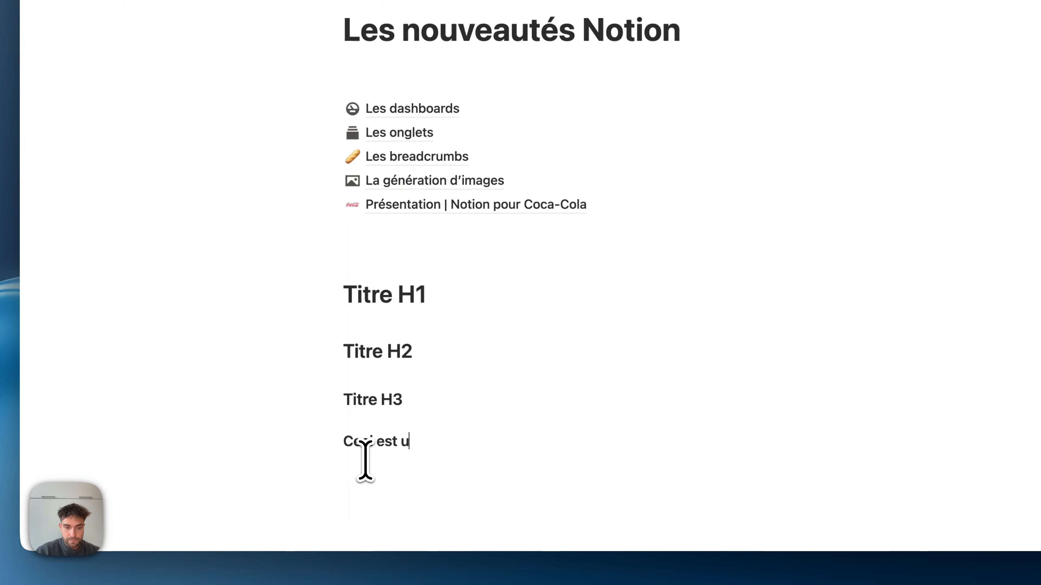
type("n titre H4")
key("Return")
Step: Share the bakery Plan d'action commercial AI chat through a public share link and copy the link
scroll(365, 494, "down", 3)
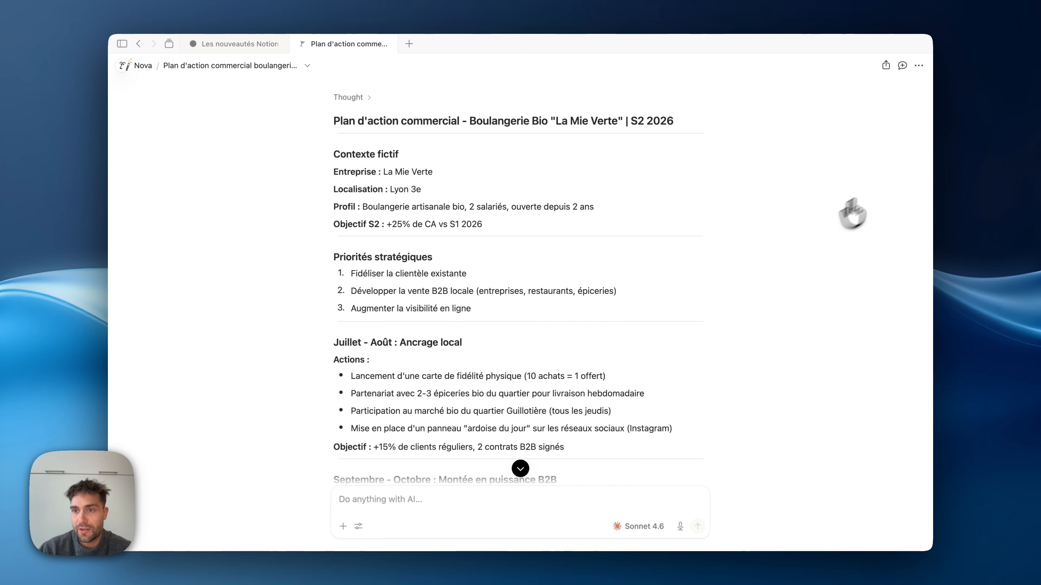
left_click(885, 65)
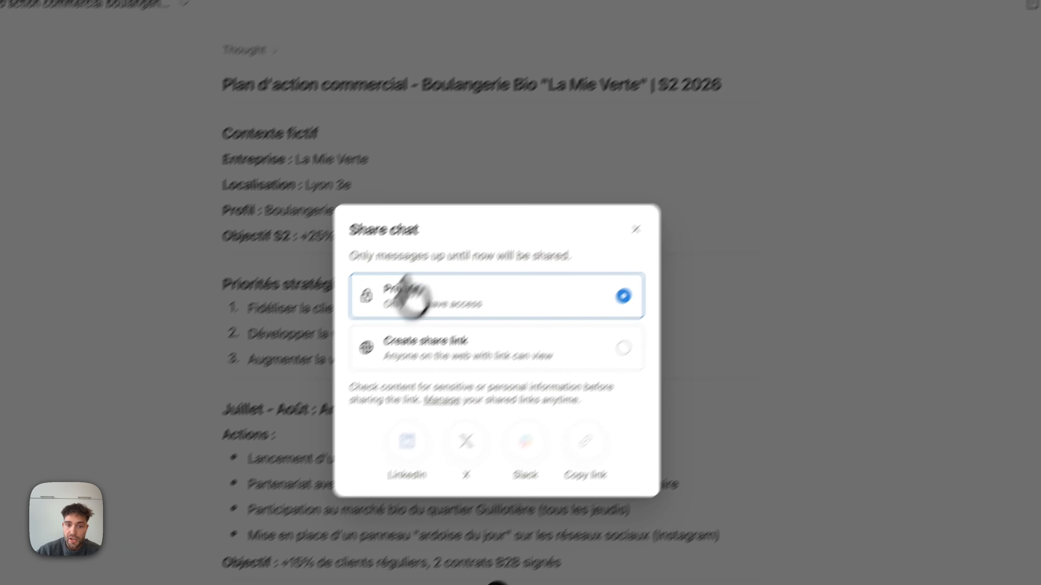
left_click(408, 355)
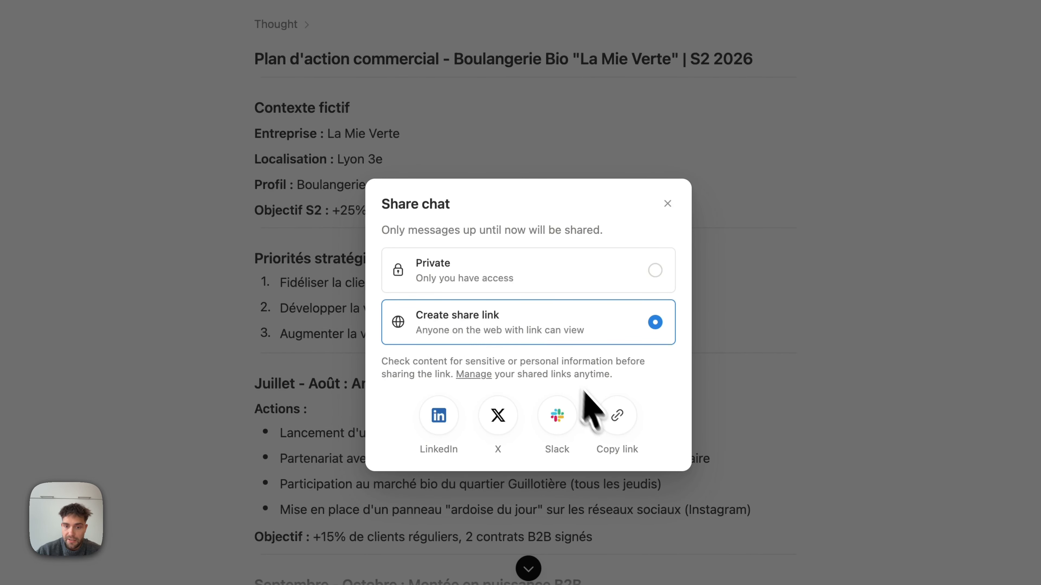
left_click(616, 416)
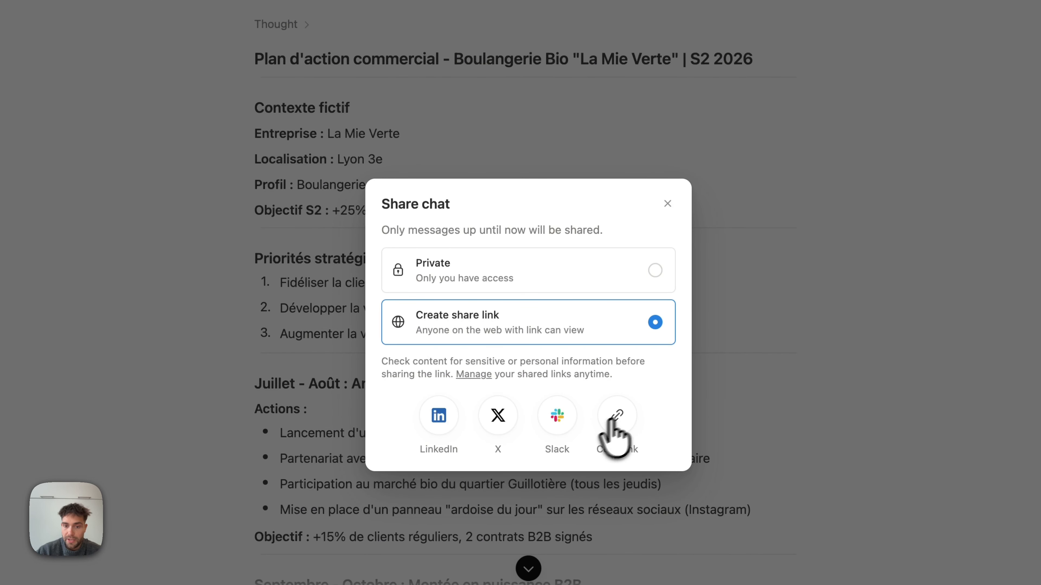